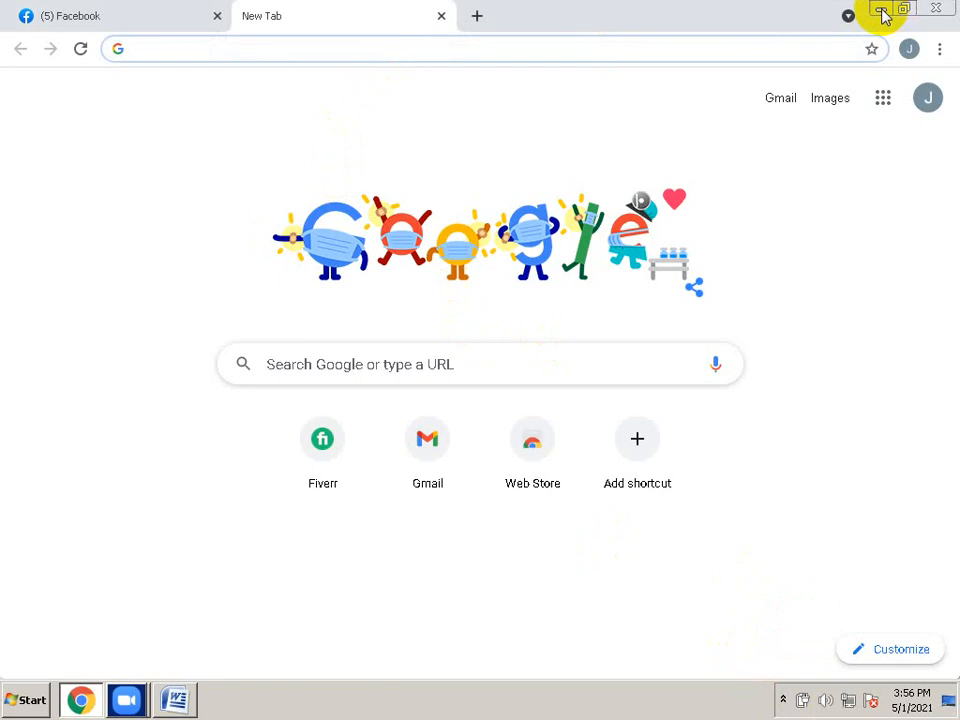
Replace the Word document's heading with 'How to do web2.0 Backlinks' and start a new line below it
{"action": "left_click", "coordinate": [880, 12]}
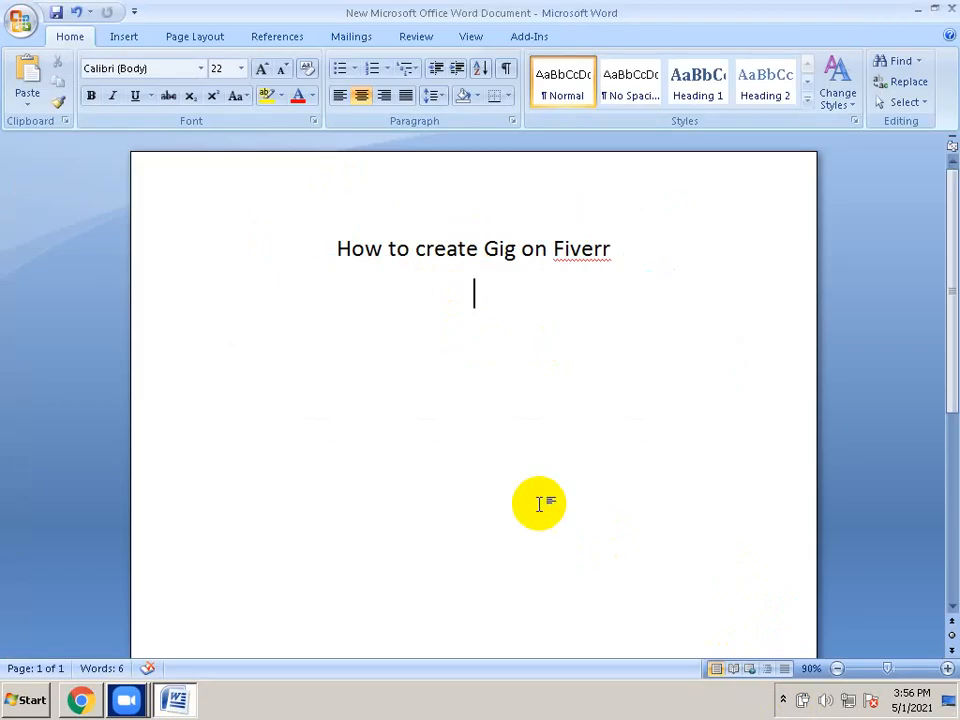
{"action": "key", "text": "ctrl+a"}
{"action": "key", "text": "BackSpace"}
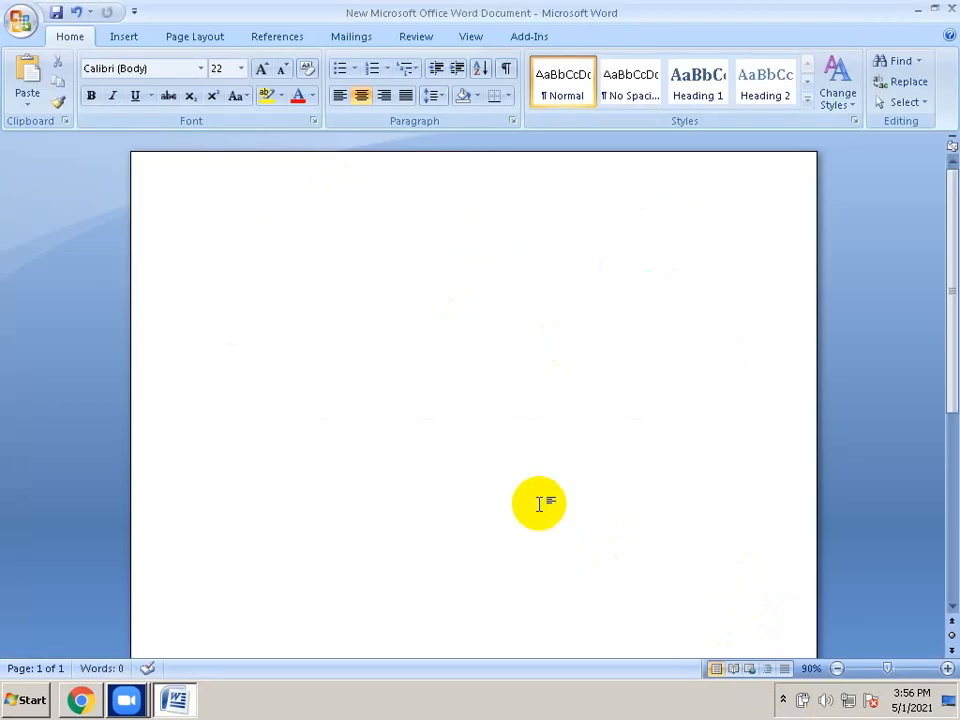
{"action": "type", "text": "How to do "}
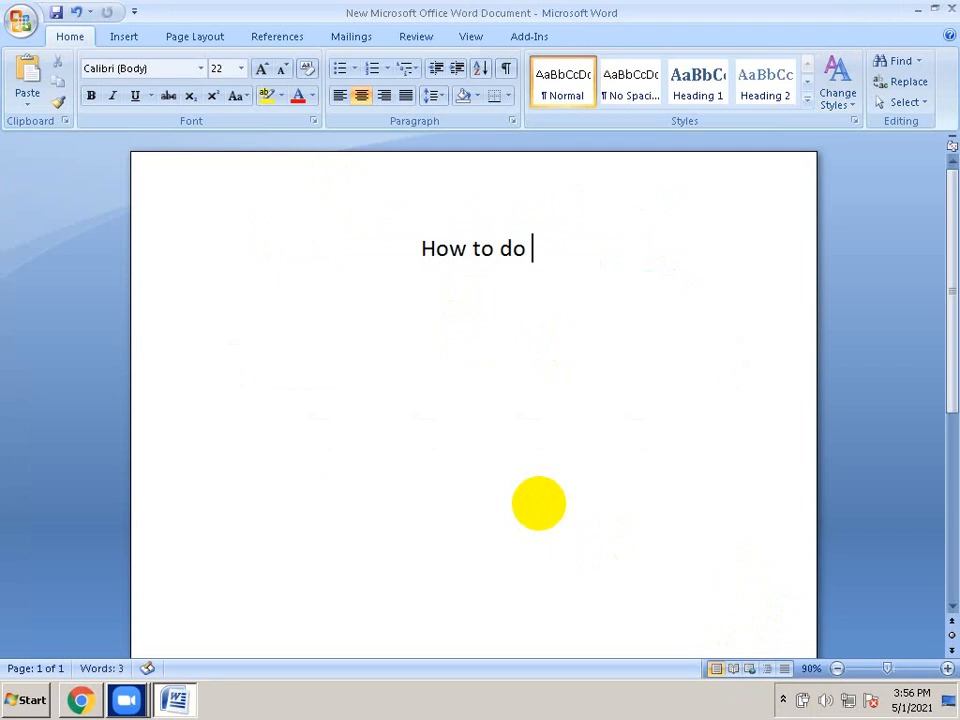
{"action": "type", "text": "web2"}
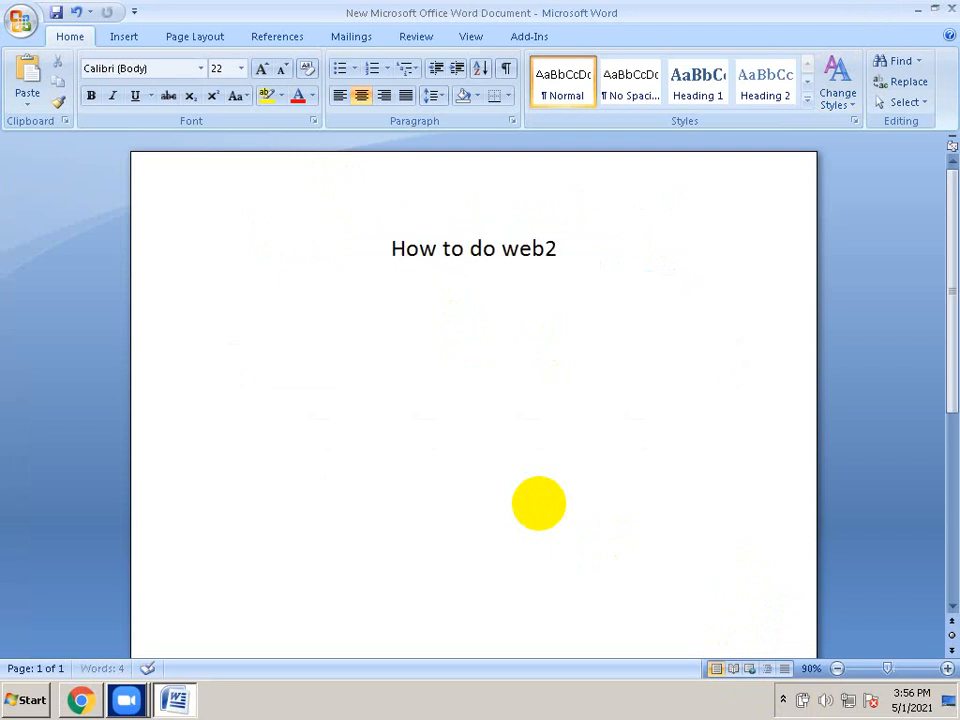
{"action": "type", "text": ".0 "}
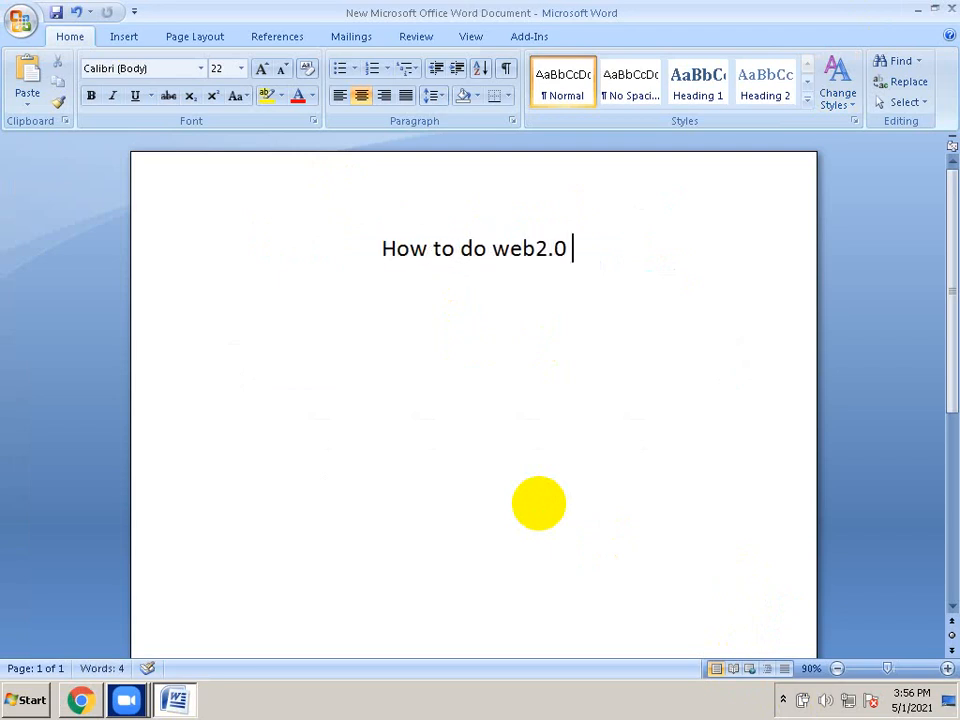
{"action": "type", "text": "Backli"}
{"action": "key", "text": "BackSpace"}
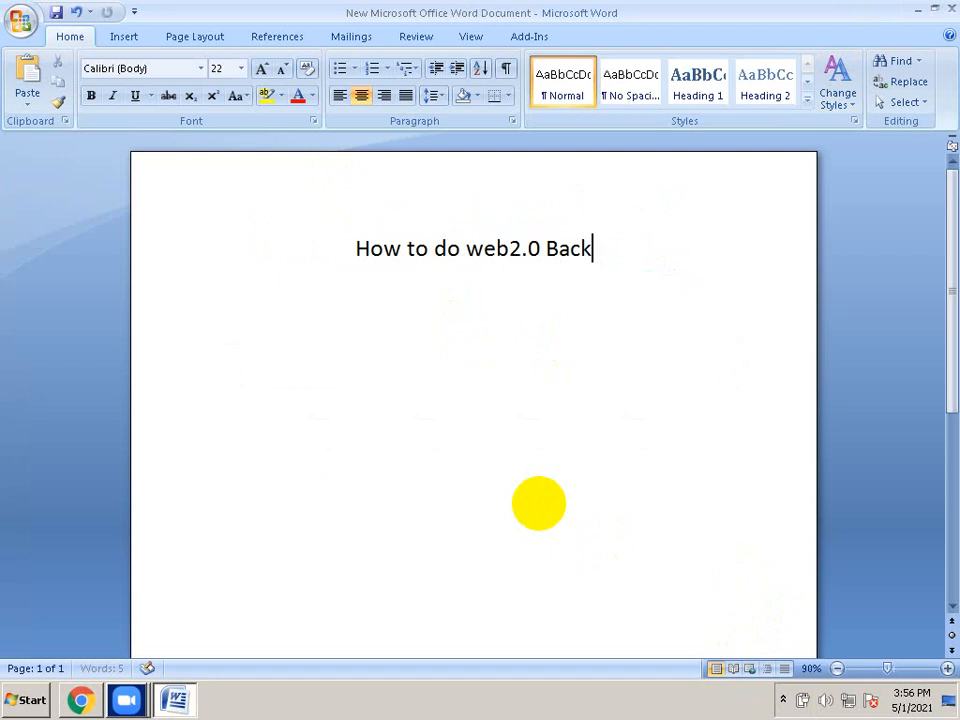
{"action": "type", "text": "links"}
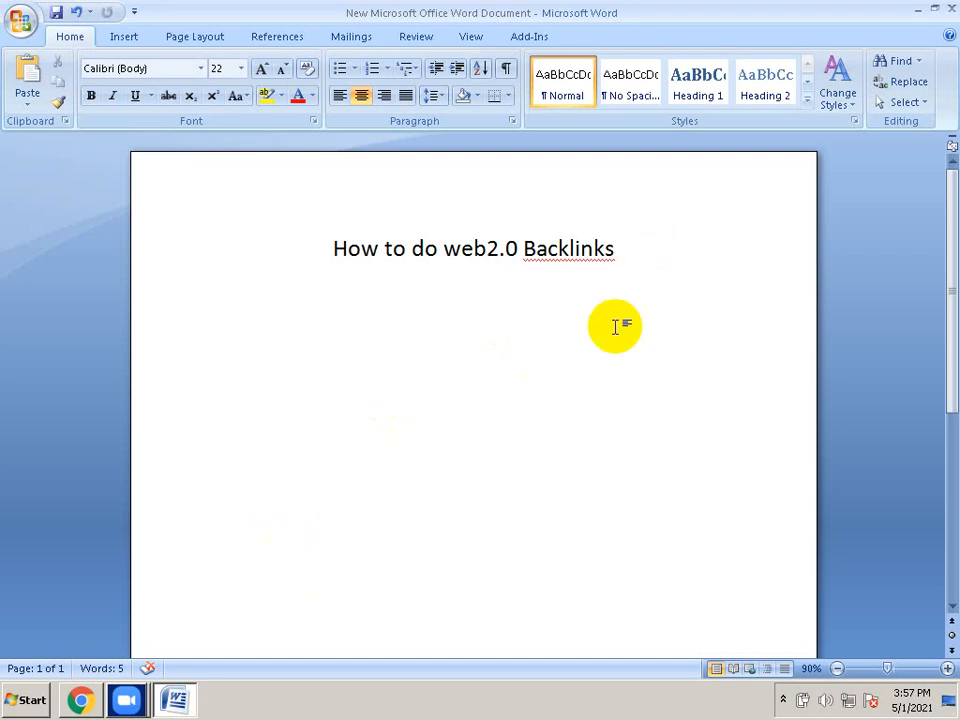
{"action": "key", "text": "Return"}
Browse via Computer to the seo work folder on New Volume (D:), then return to Word
{"action": "left_click", "coordinate": [918, 9]}
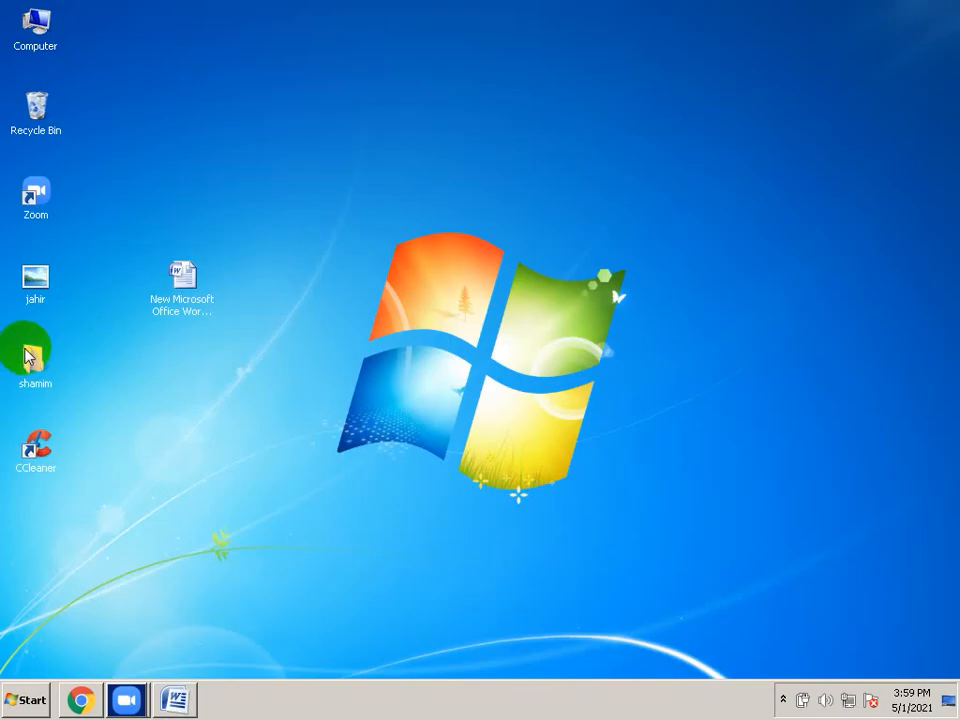
{"action": "double_click", "coordinate": [35, 22]}
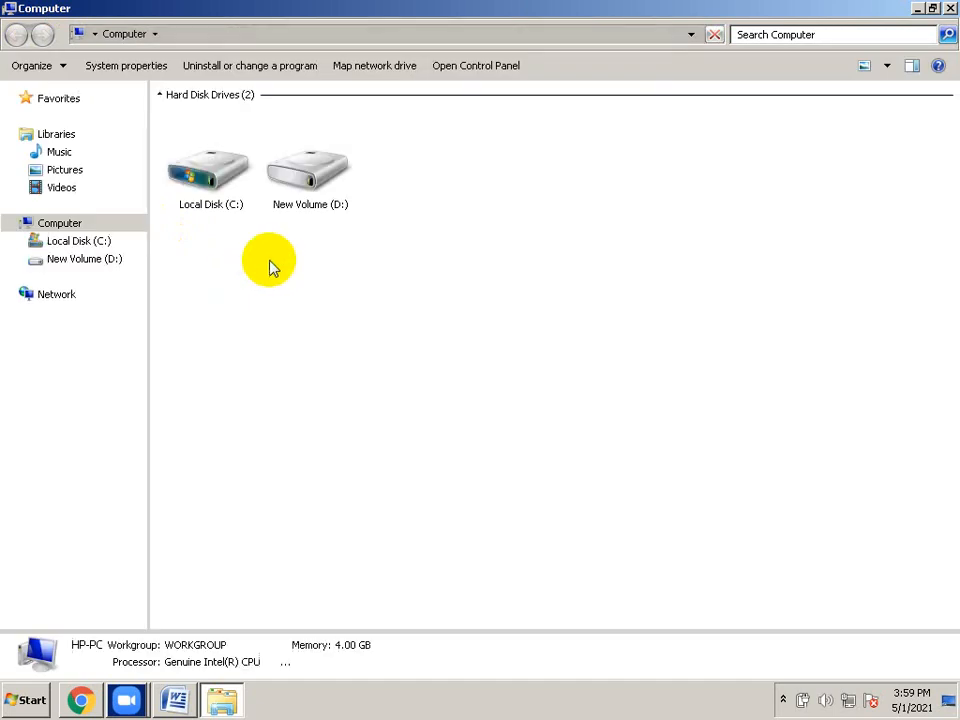
{"action": "left_click", "coordinate": [316, 188]}
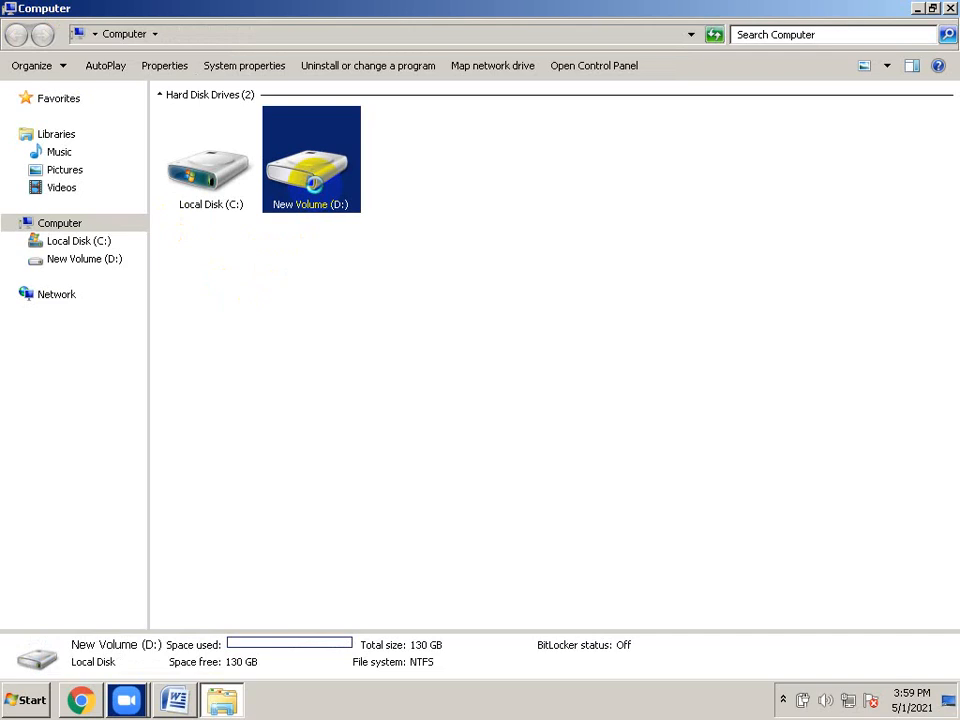
{"action": "double_click", "coordinate": [316, 190]}
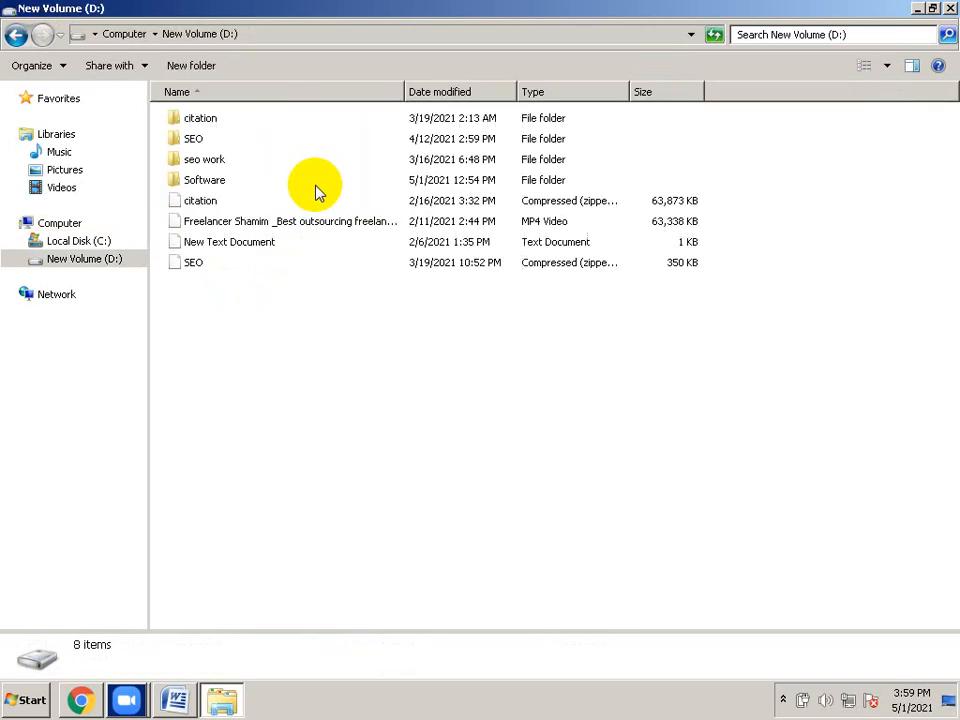
{"action": "double_click", "coordinate": [206, 164]}
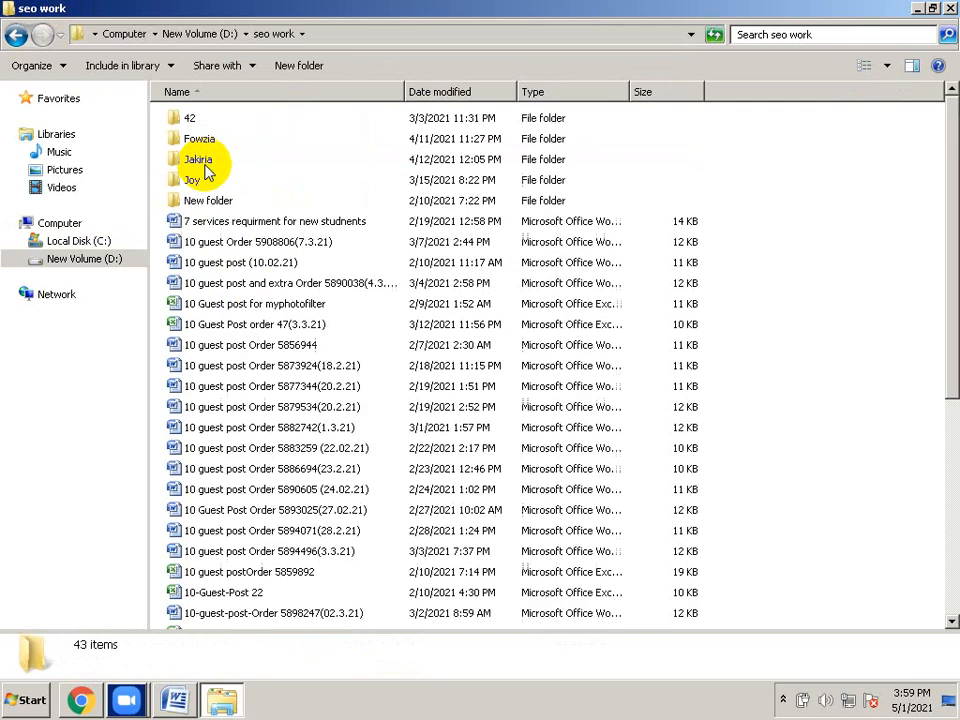
{"action": "left_click", "coordinate": [179, 705]}
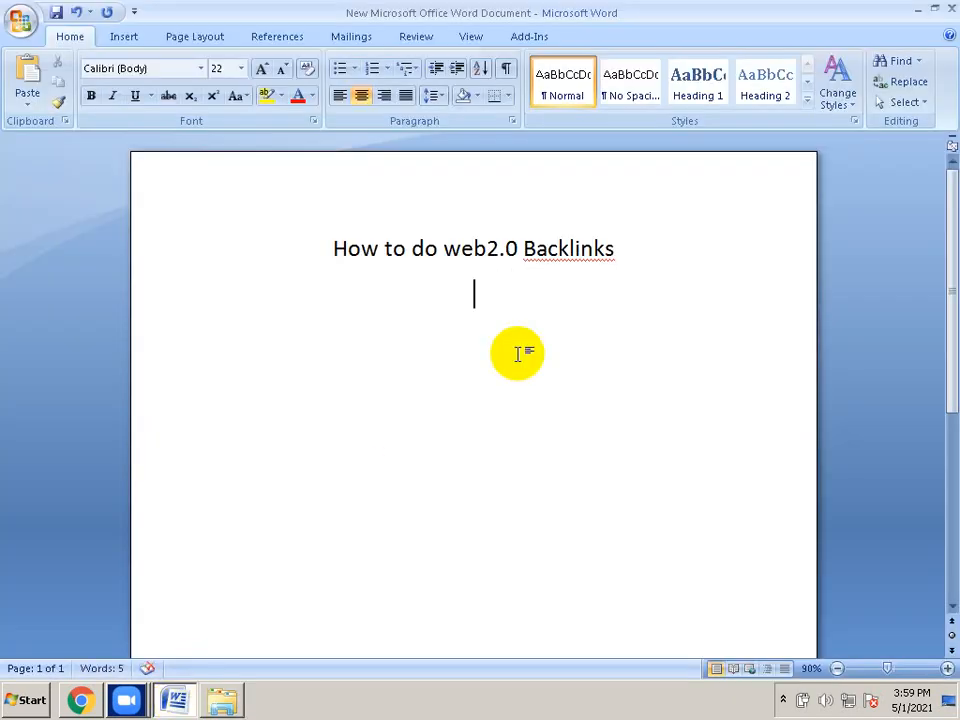
Type the lines '1 website', '10 websites' and '10 category/niches' under the title
{"action": "type", "text": "1 website"}
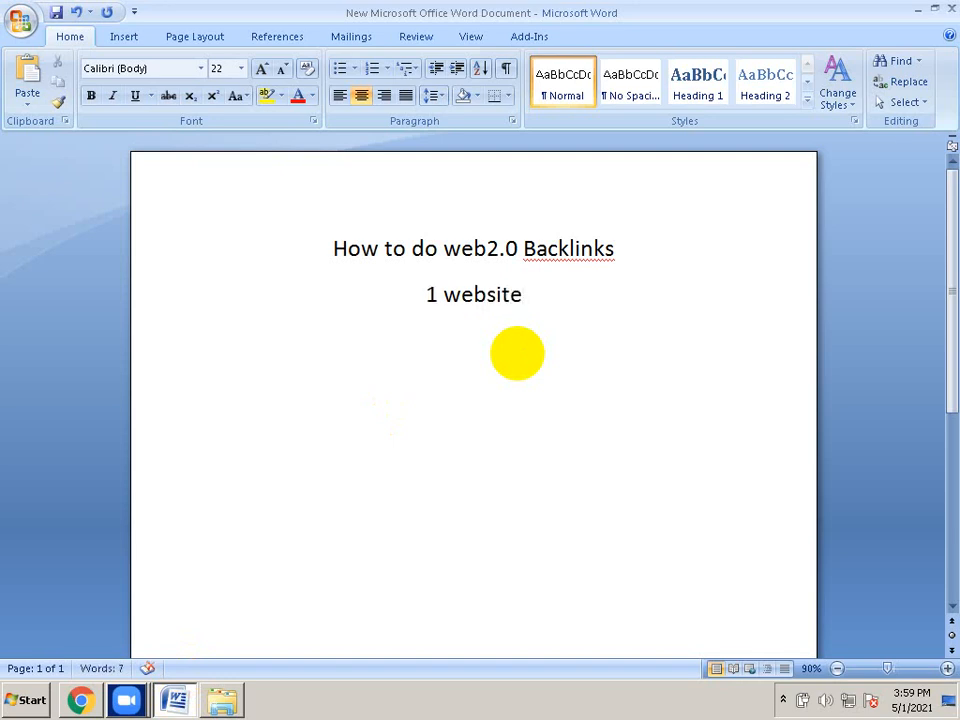
{"action": "key", "text": "Return"}
{"action": "type", "text": "10 websites"}
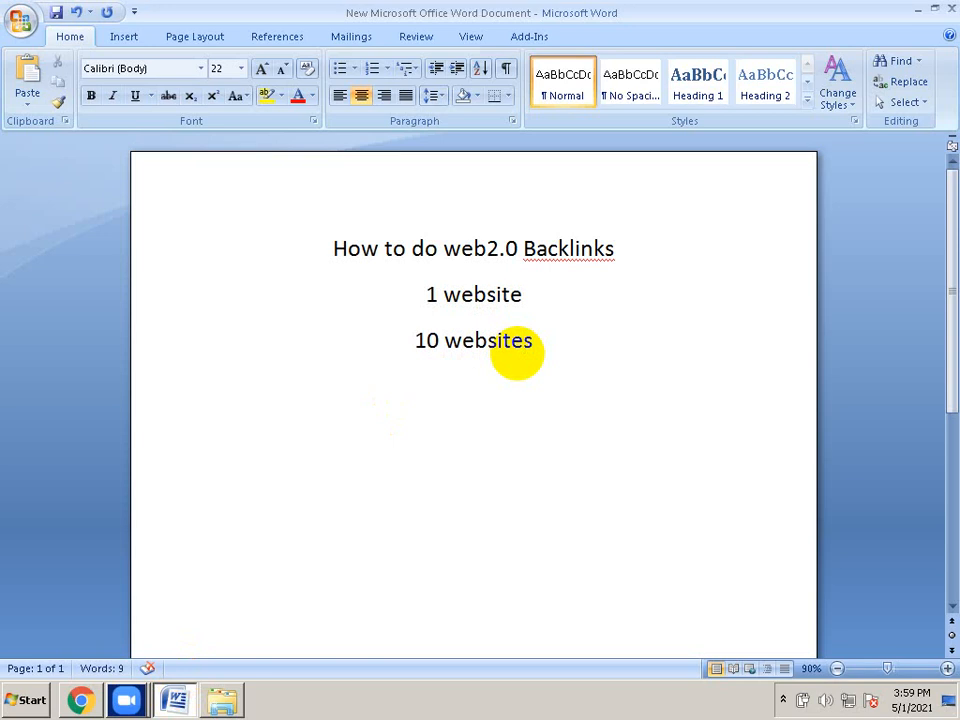
{"action": "key", "text": "Return"}
{"action": "type", "text": "10"}
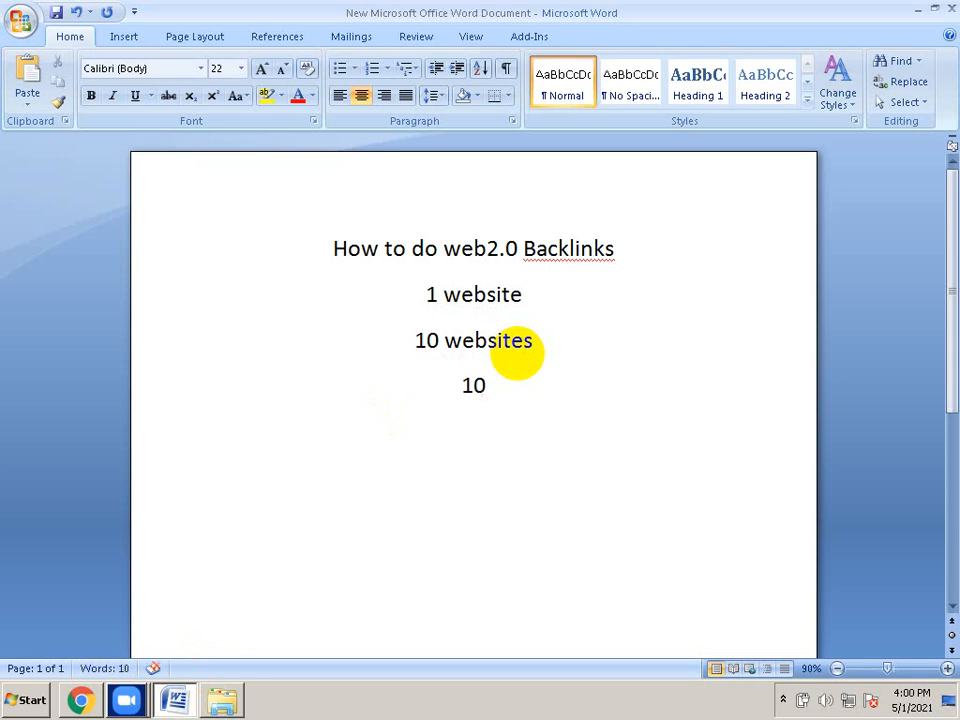
{"action": "type", "text": " categ"}
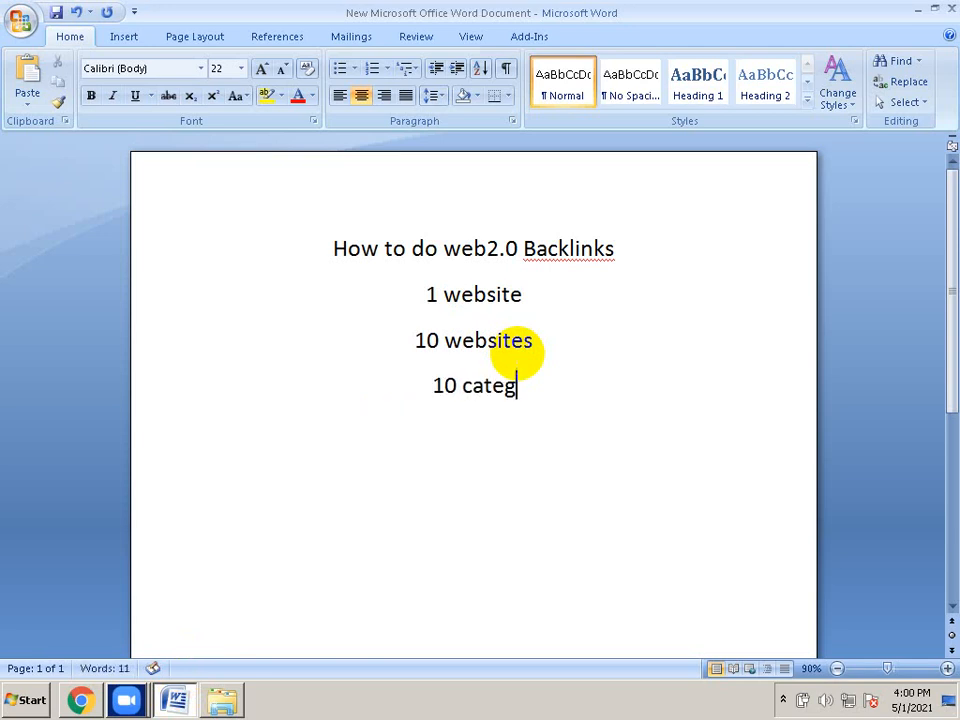
{"action": "type", "text": "ory"}
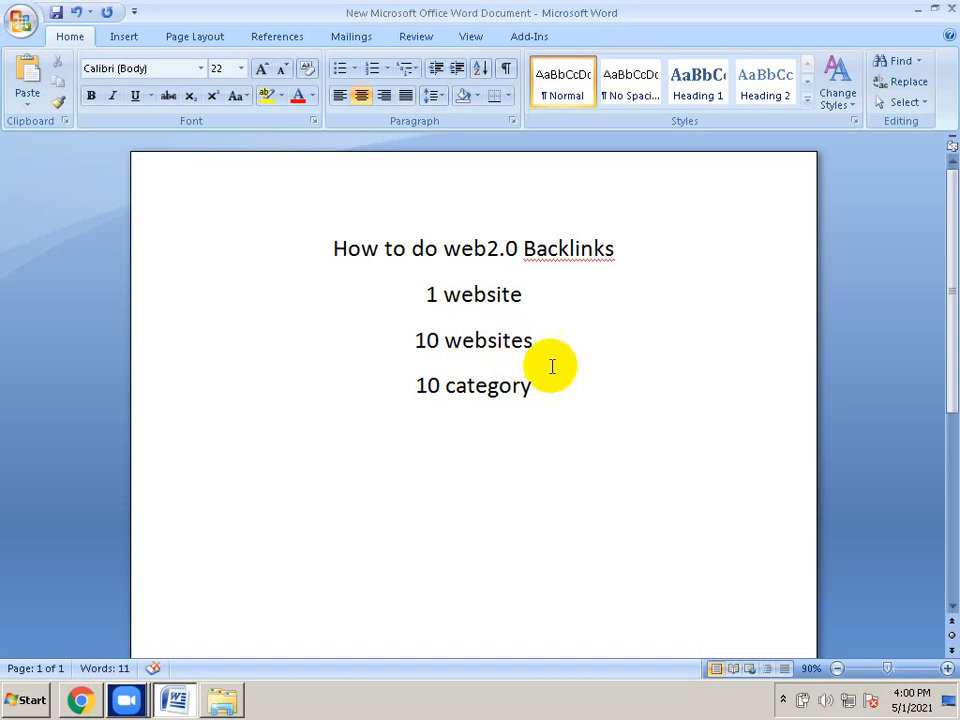
{"action": "right_click", "coordinate": [487, 386]}
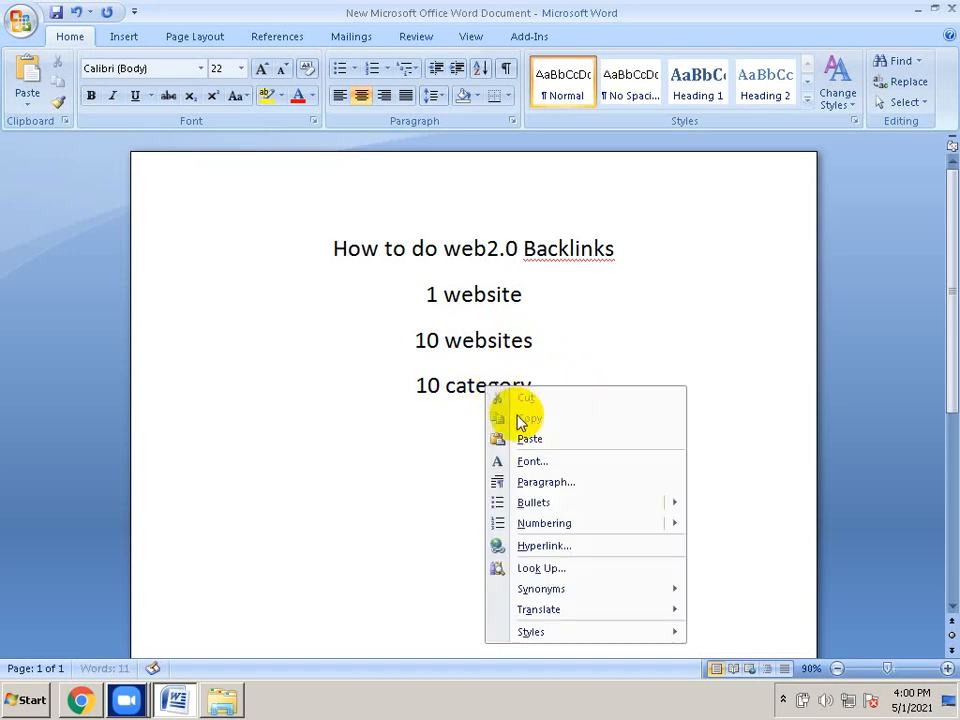
{"action": "left_click", "coordinate": [399, 424]}
{"action": "left_click", "coordinate": [538, 387]}
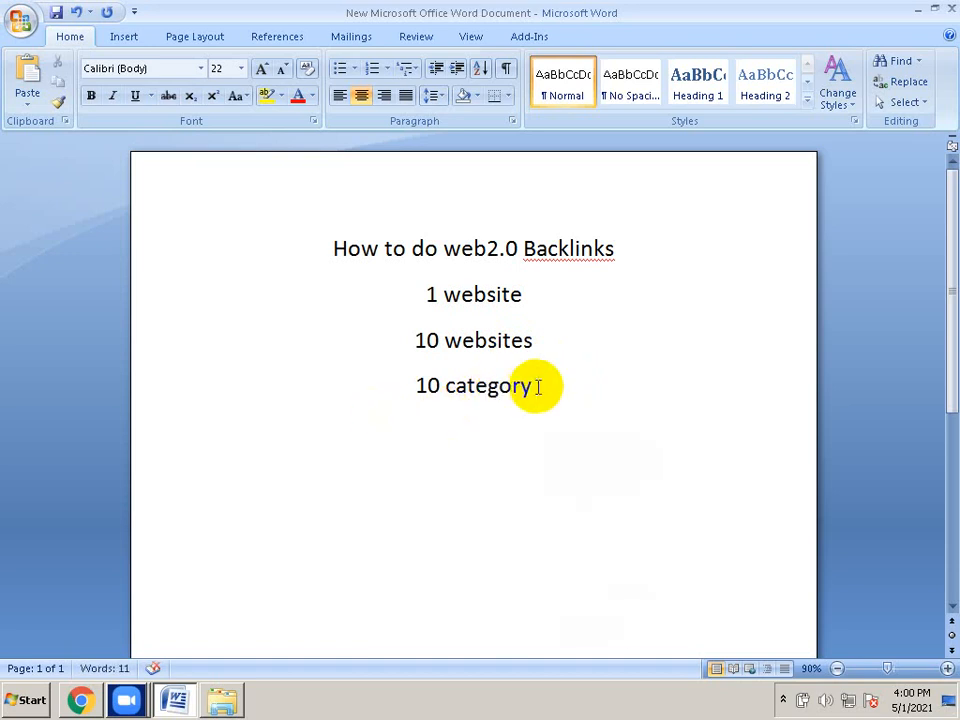
{"action": "type", "text": "/nic"}
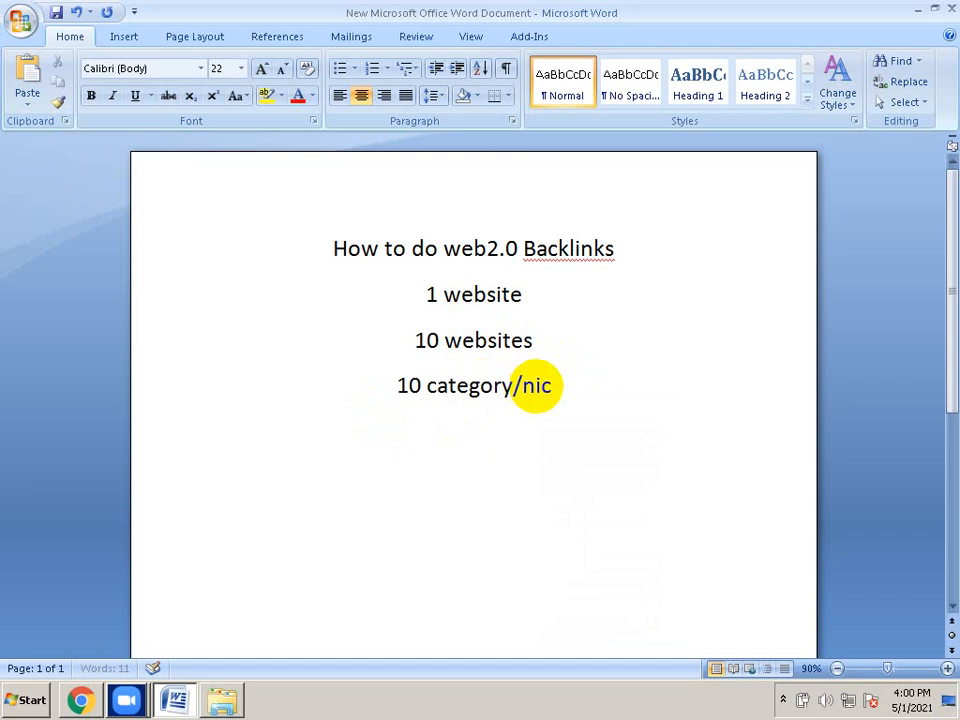
{"action": "type", "text": "h"}
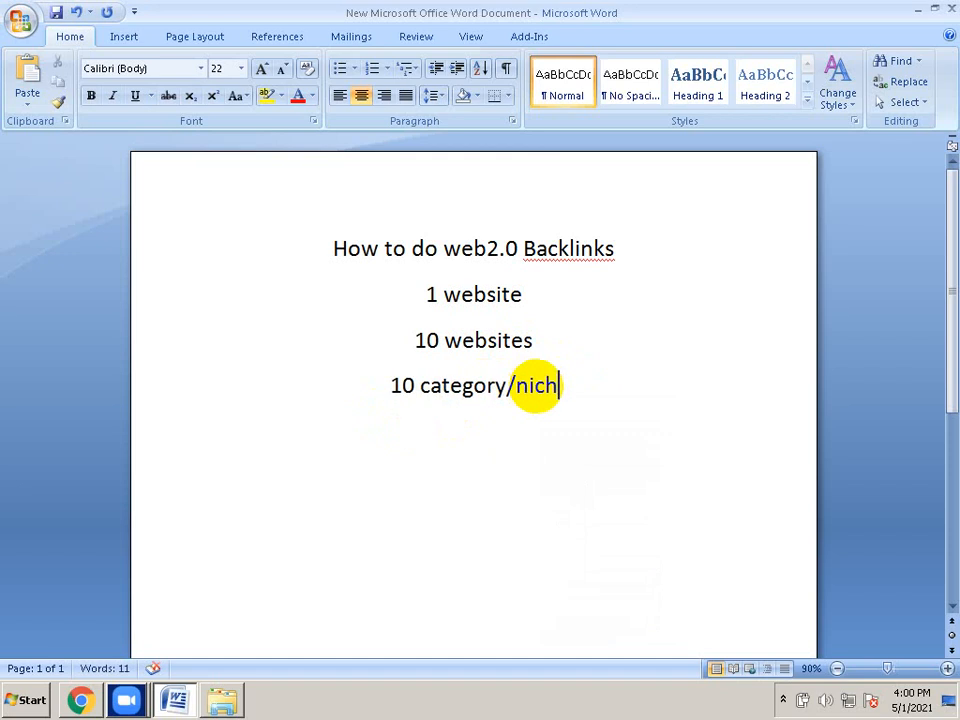
{"action": "type", "text": "es"}
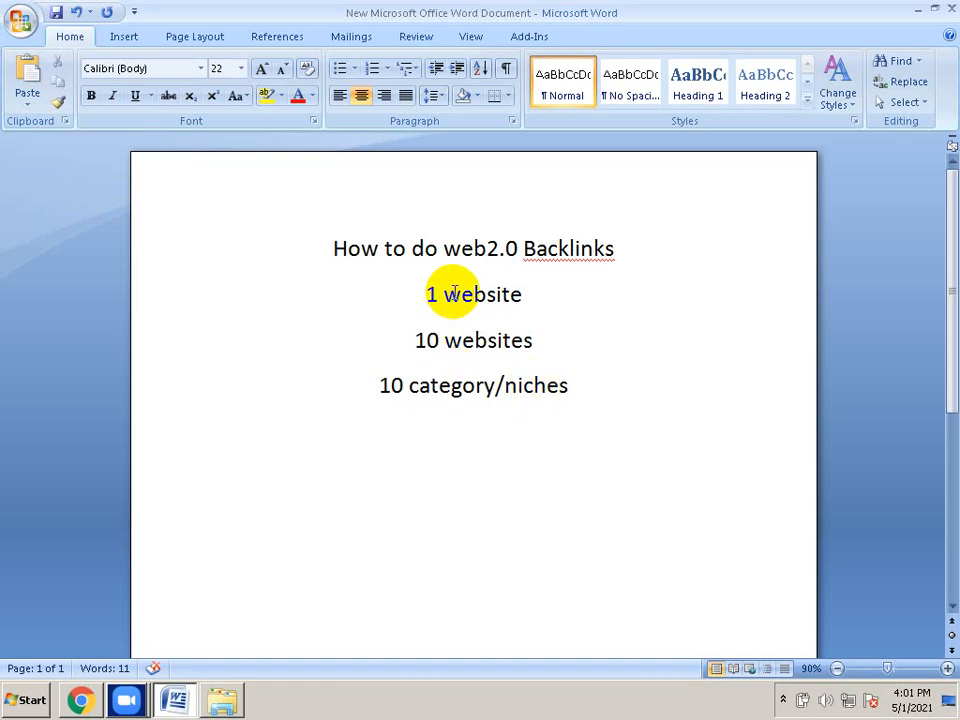
Select the '10 websites' line and 'category/niches' on the last line, then bring up the seo work folder
{"action": "left_click_drag", "start_coordinate": [531, 339], "coordinate": [422, 343]}
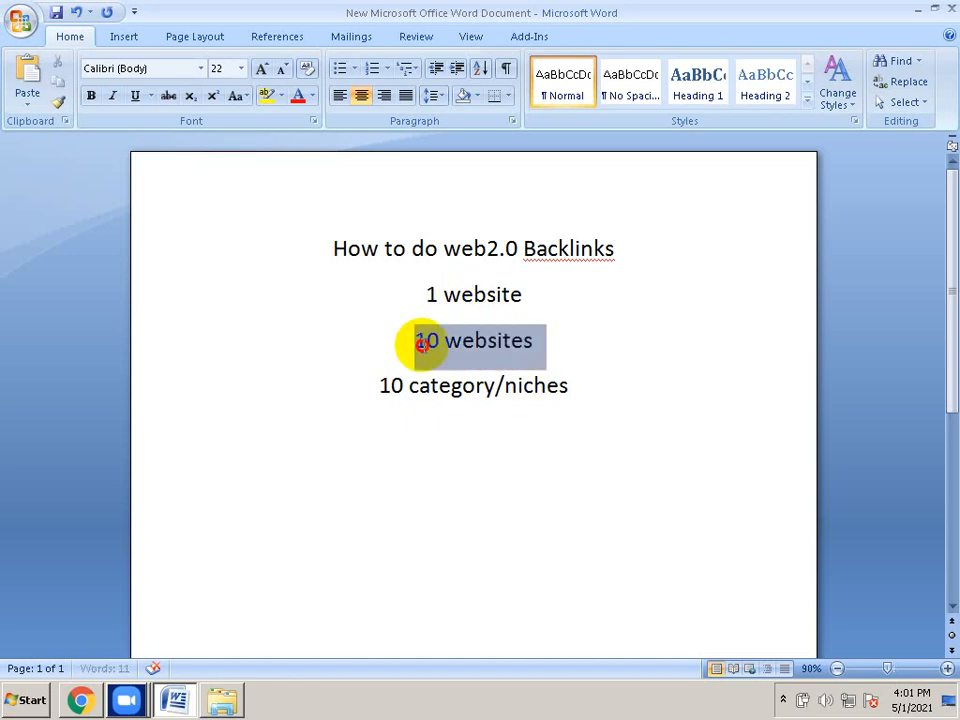
{"action": "left_click", "coordinate": [453, 387]}
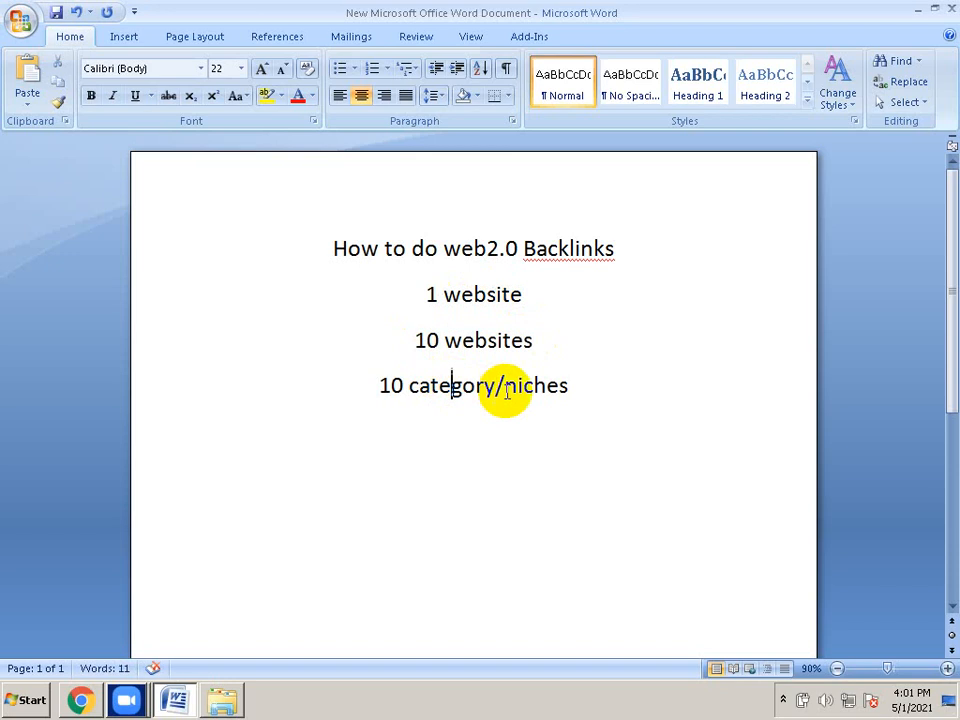
{"action": "left_click_drag", "start_coordinate": [580, 392], "coordinate": [378, 386]}
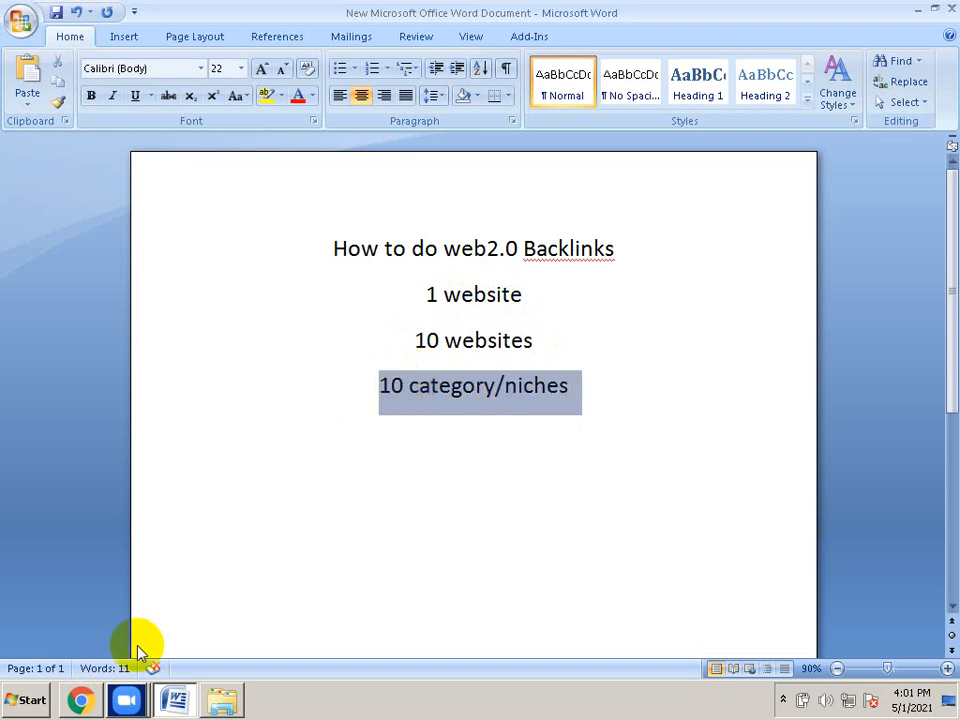
{"action": "left_click", "coordinate": [220, 700]}
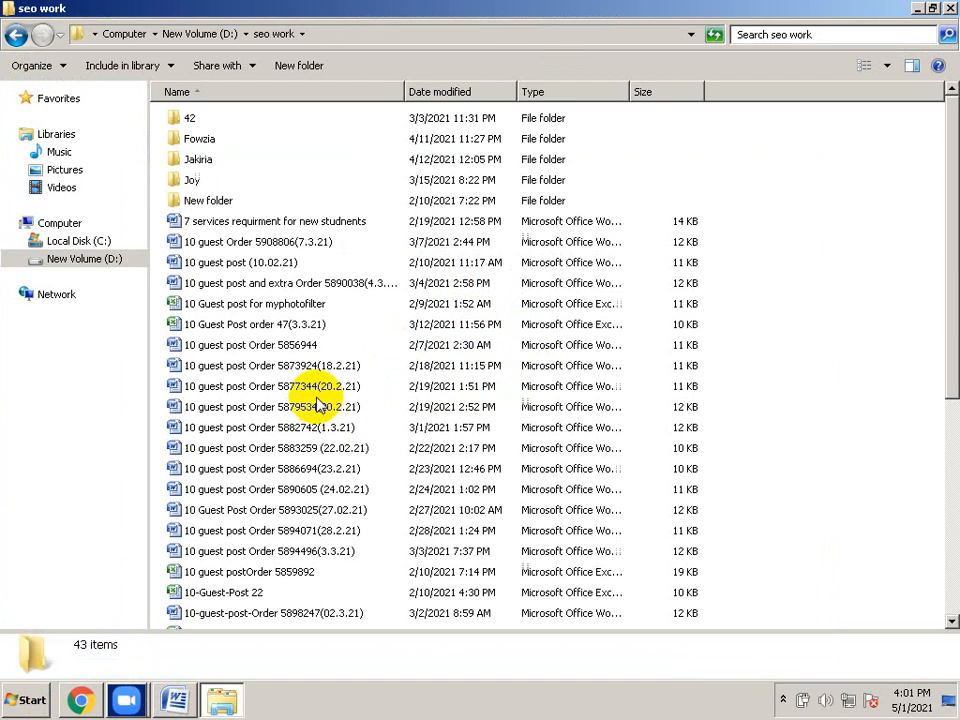
{"action": "scroll", "coordinate": [318, 403], "scroll_direction": "down", "scroll_amount": 2}
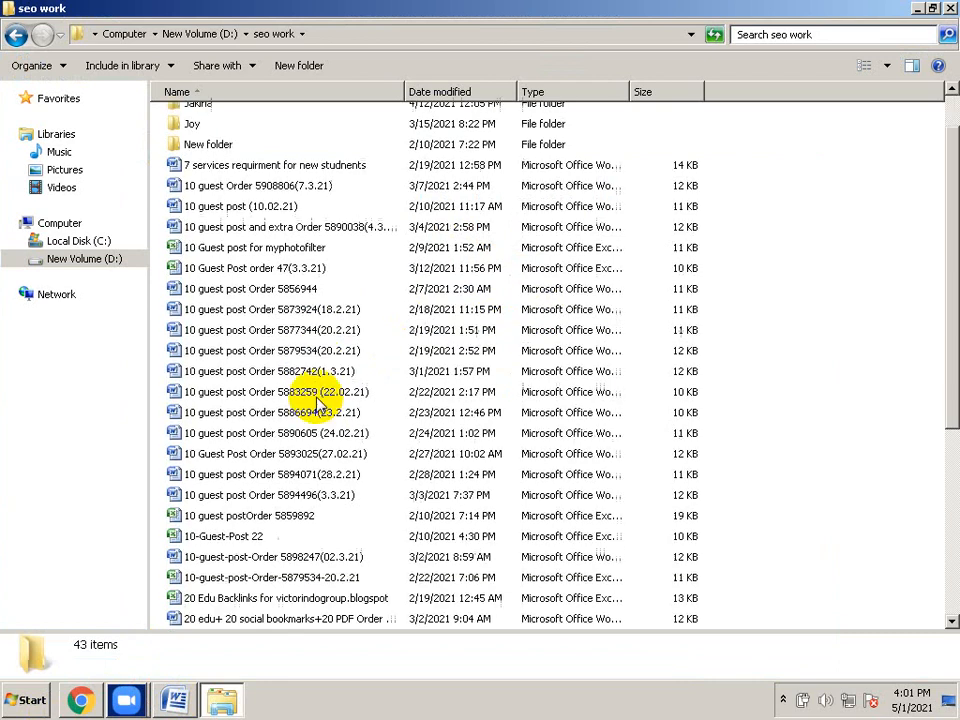
{"action": "scroll", "coordinate": [318, 403], "scroll_direction": "down", "scroll_amount": 1}
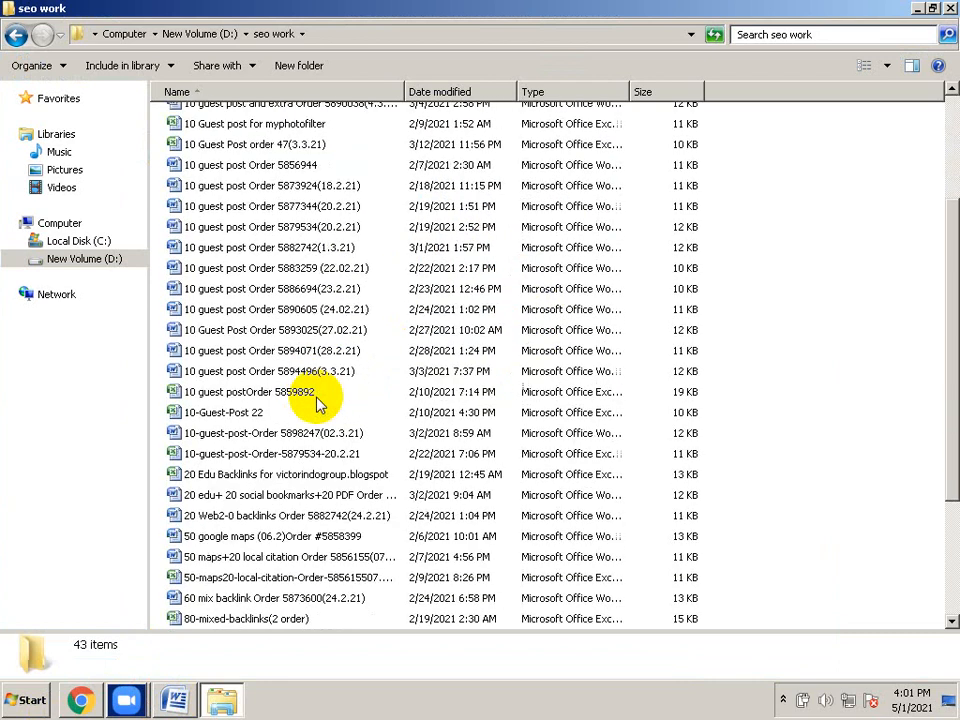
{"action": "scroll", "coordinate": [318, 403], "scroll_direction": "down", "scroll_amount": 2}
{"action": "scroll", "coordinate": [318, 403], "scroll_direction": "down", "scroll_amount": 1}
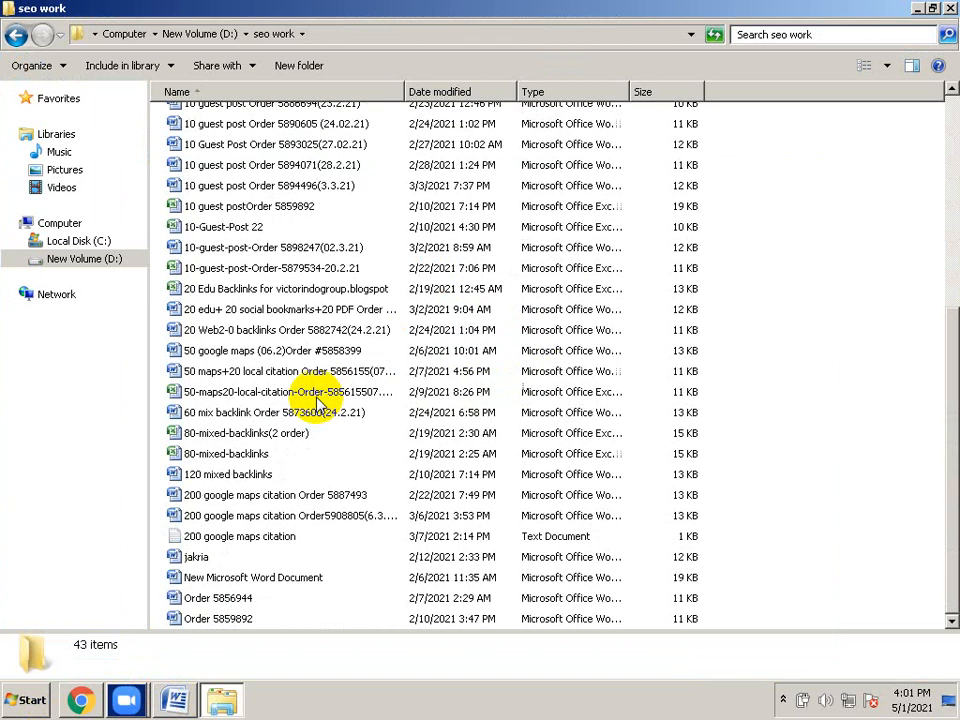
{"action": "scroll", "coordinate": [318, 403], "scroll_direction": "up", "scroll_amount": 4}
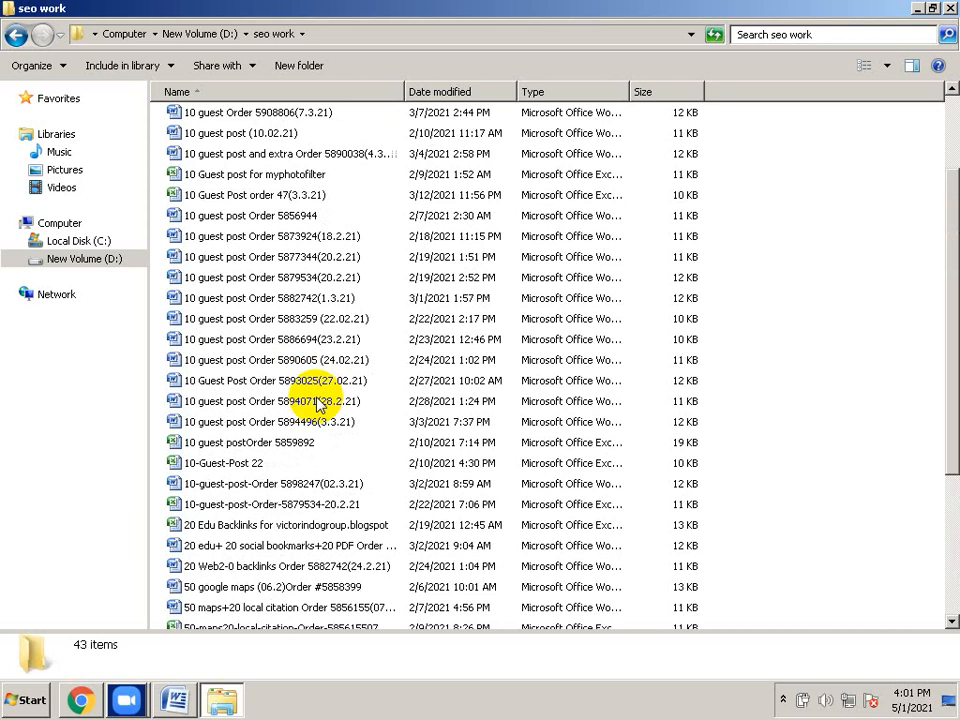
{"action": "scroll", "coordinate": [318, 403], "scroll_direction": "up", "scroll_amount": 2}
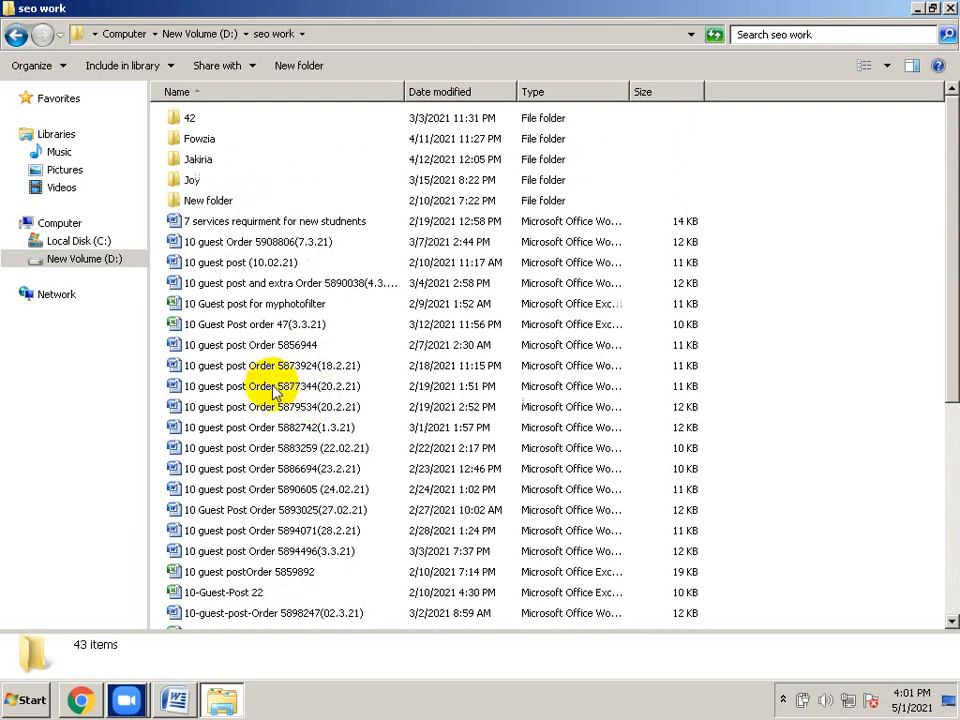
{"action": "scroll", "coordinate": [275, 392], "scroll_direction": "down", "scroll_amount": 1}
{"action": "scroll", "coordinate": [275, 392], "scroll_direction": "down", "scroll_amount": 1}
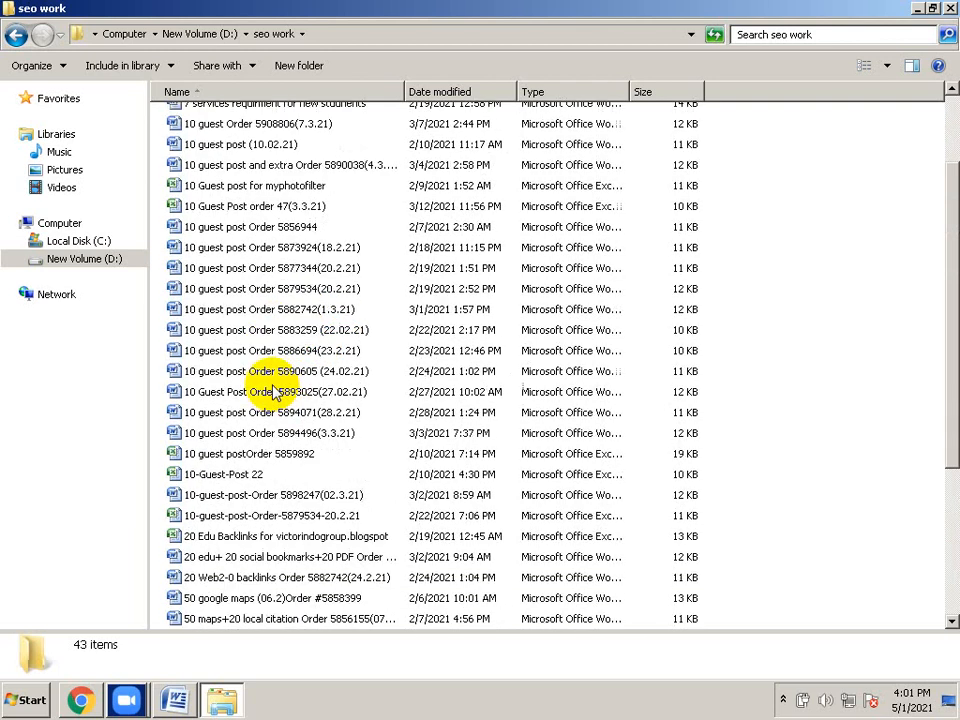
{"action": "scroll", "coordinate": [275, 392], "scroll_direction": "down", "scroll_amount": 2}
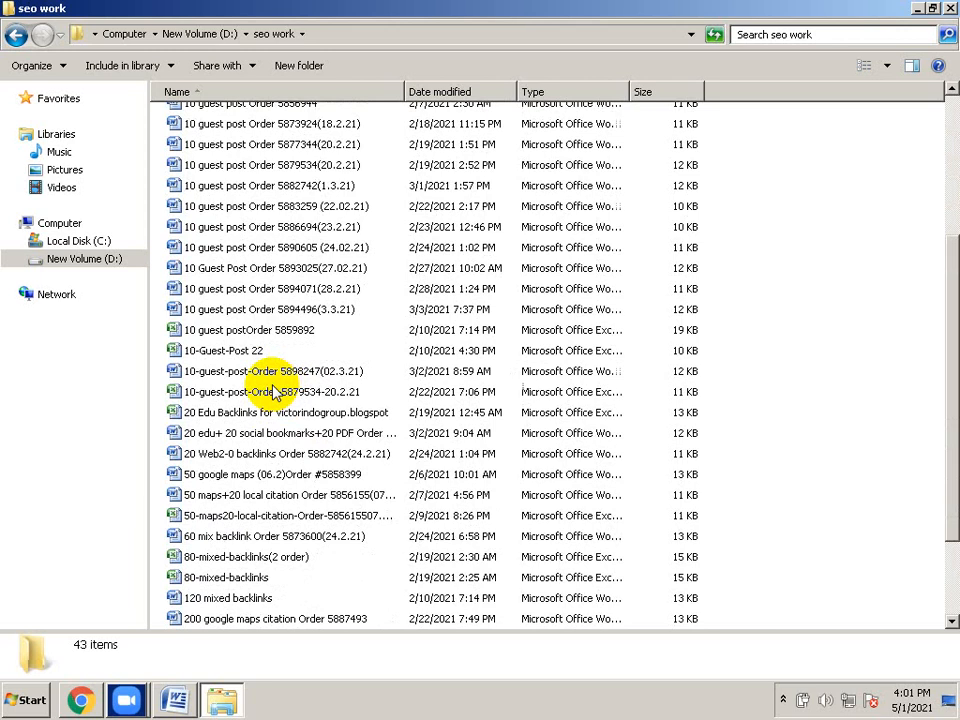
{"action": "scroll", "coordinate": [275, 392], "scroll_direction": "down", "scroll_amount": 2}
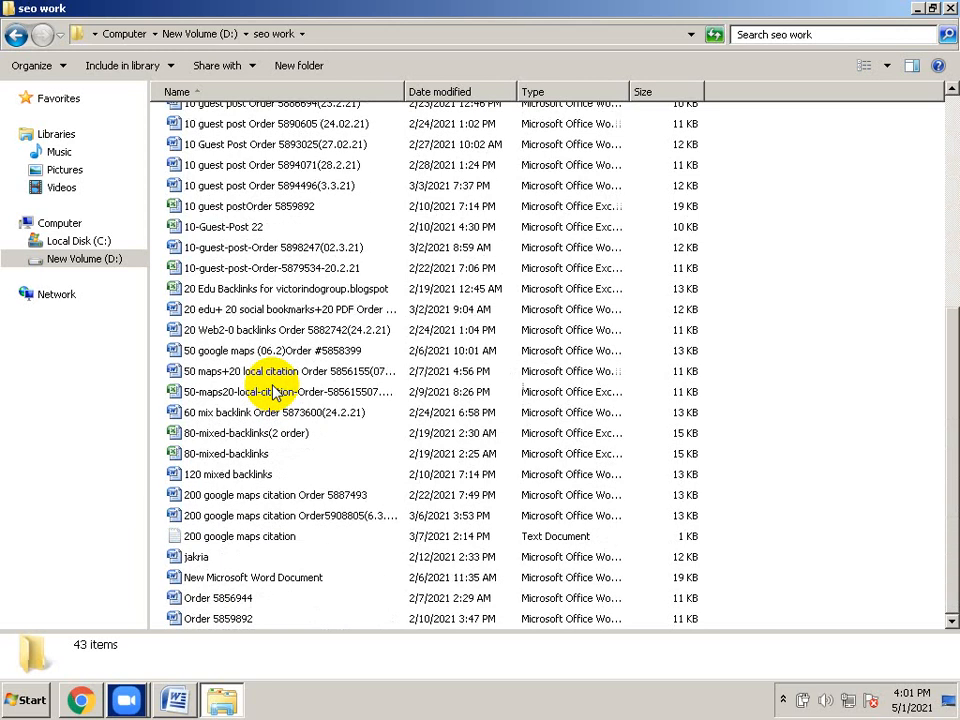
{"action": "scroll", "coordinate": [275, 392], "scroll_direction": "up", "scroll_amount": 2}
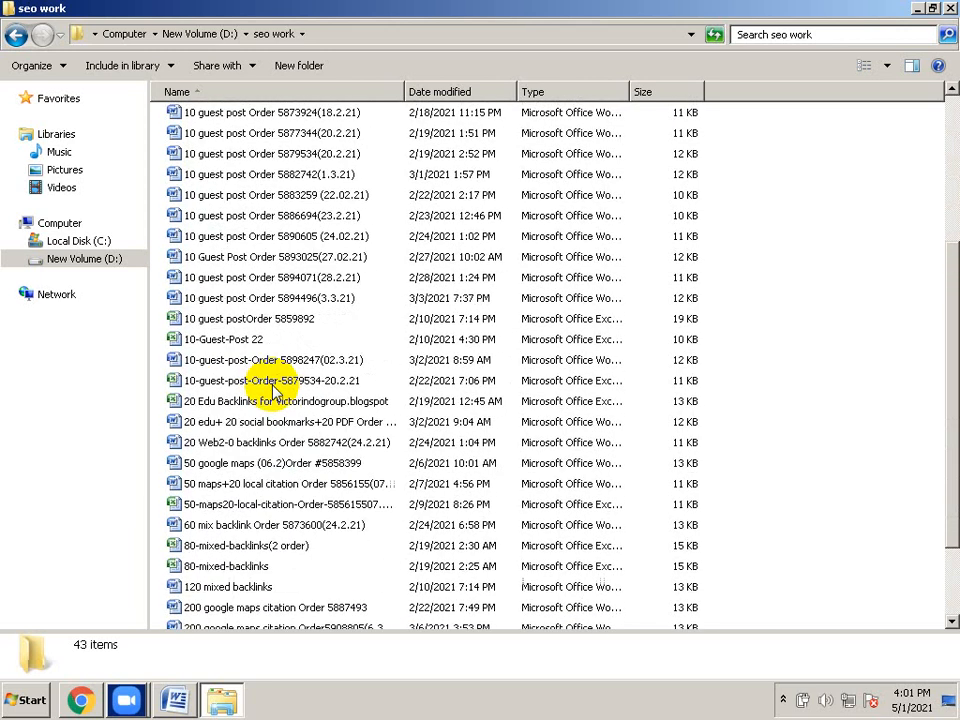
{"action": "scroll", "coordinate": [275, 392], "scroll_direction": "up", "scroll_amount": 1}
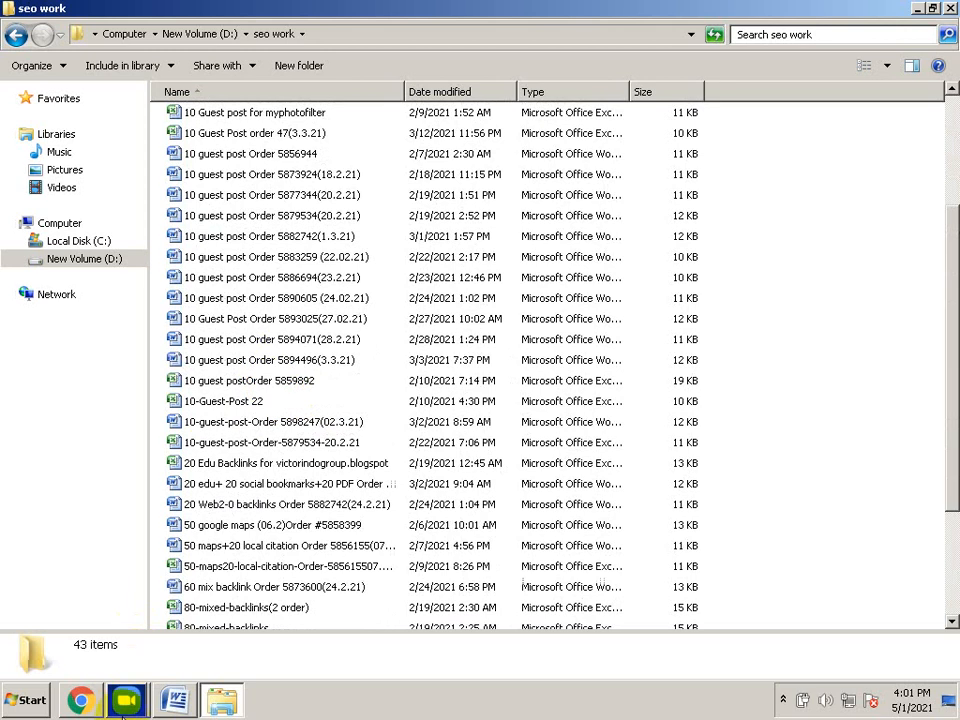
Bring Chrome forward and load wordpress.com/log-in in a new tab beside Facebook
{"action": "left_click", "coordinate": [81, 700]}
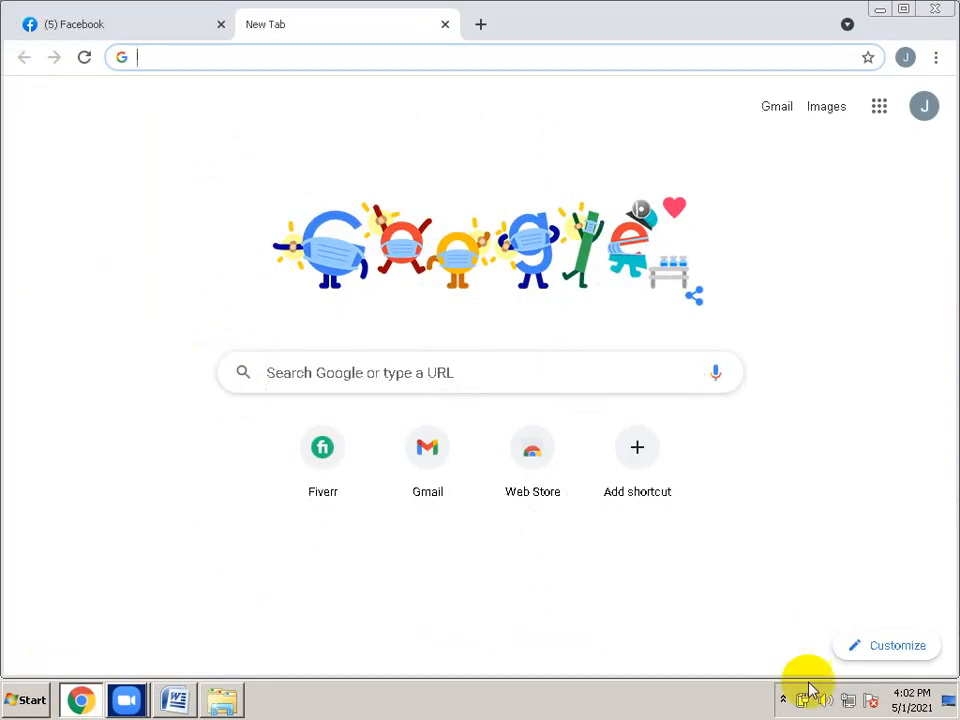
{"action": "left_click", "coordinate": [782, 699]}
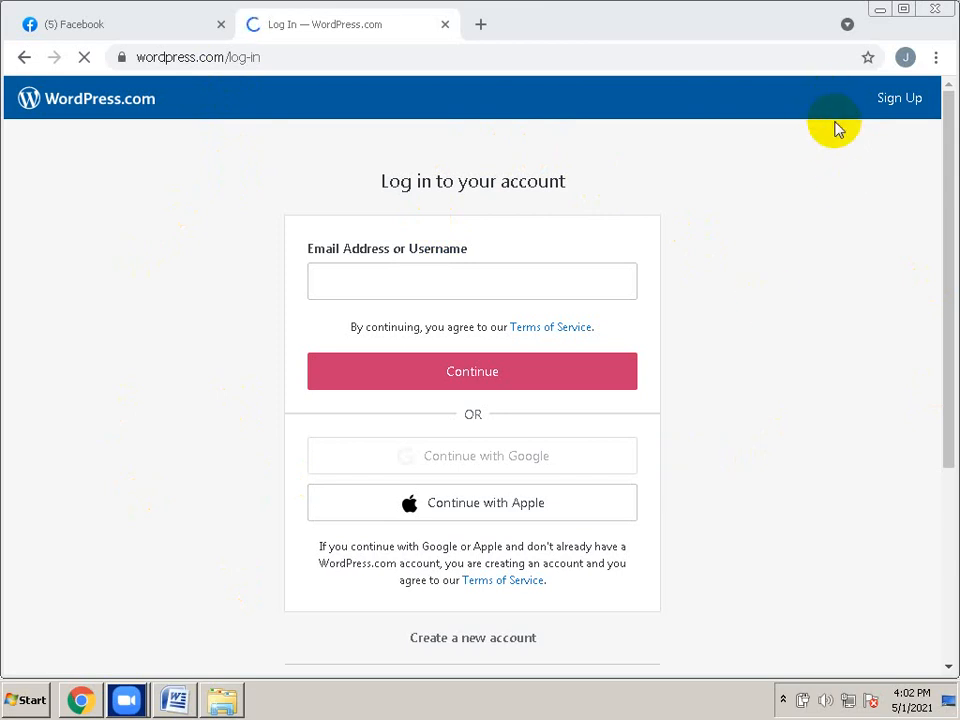
{"action": "left_click_drag", "start_coordinate": [825, 232], "coordinate": [827, 266]}
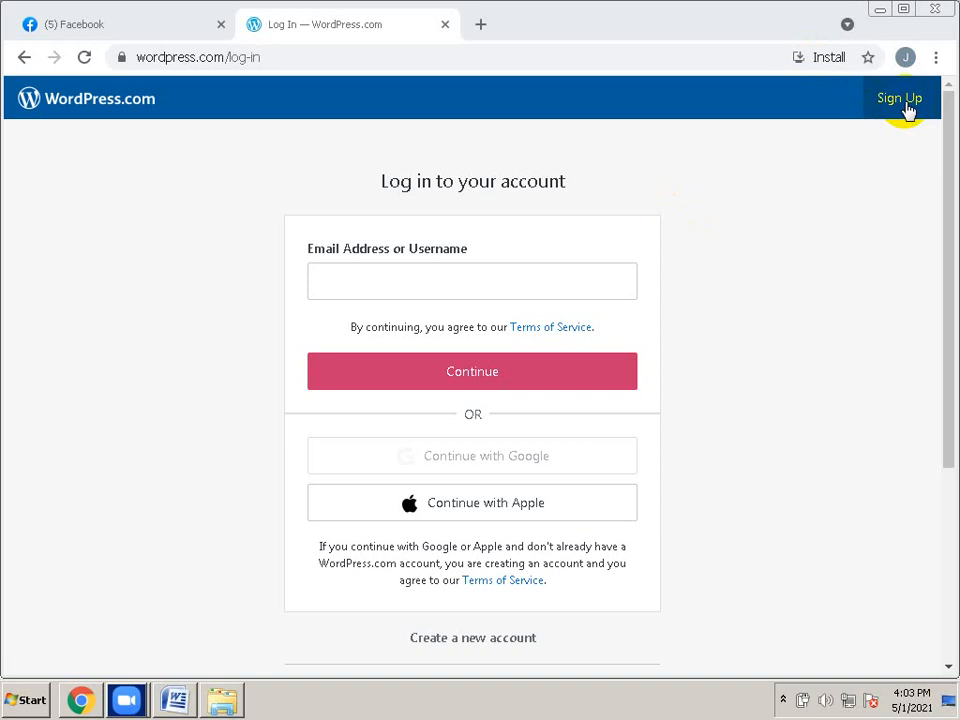
Sign up for WordPress.com with Continue with Google, choosing the existing Google account
{"action": "left_click", "coordinate": [899, 98]}
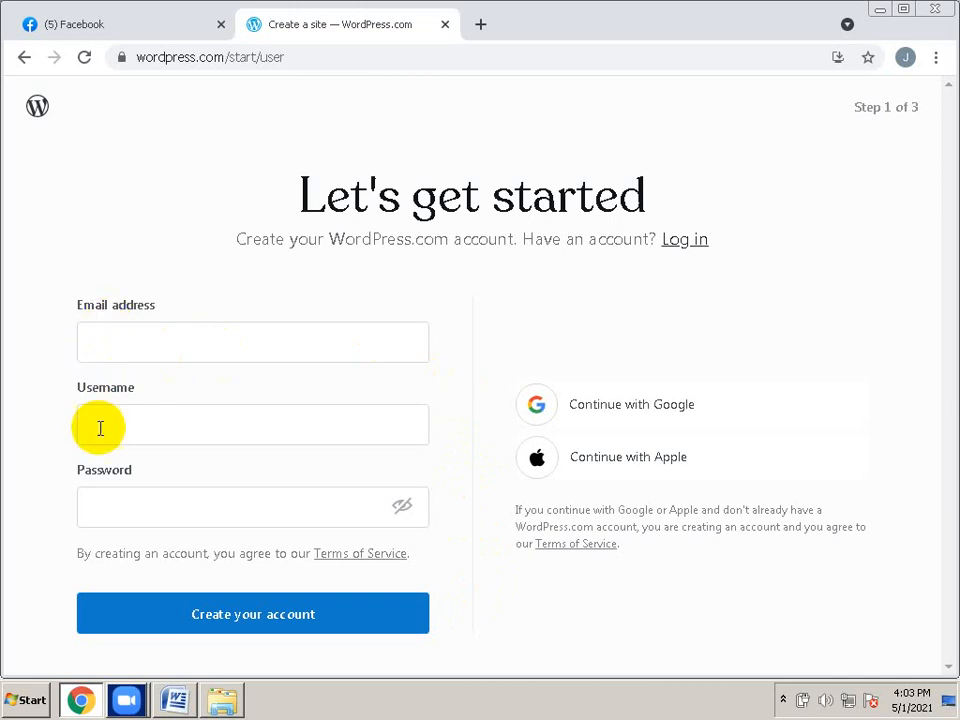
{"action": "left_click", "coordinate": [642, 420]}
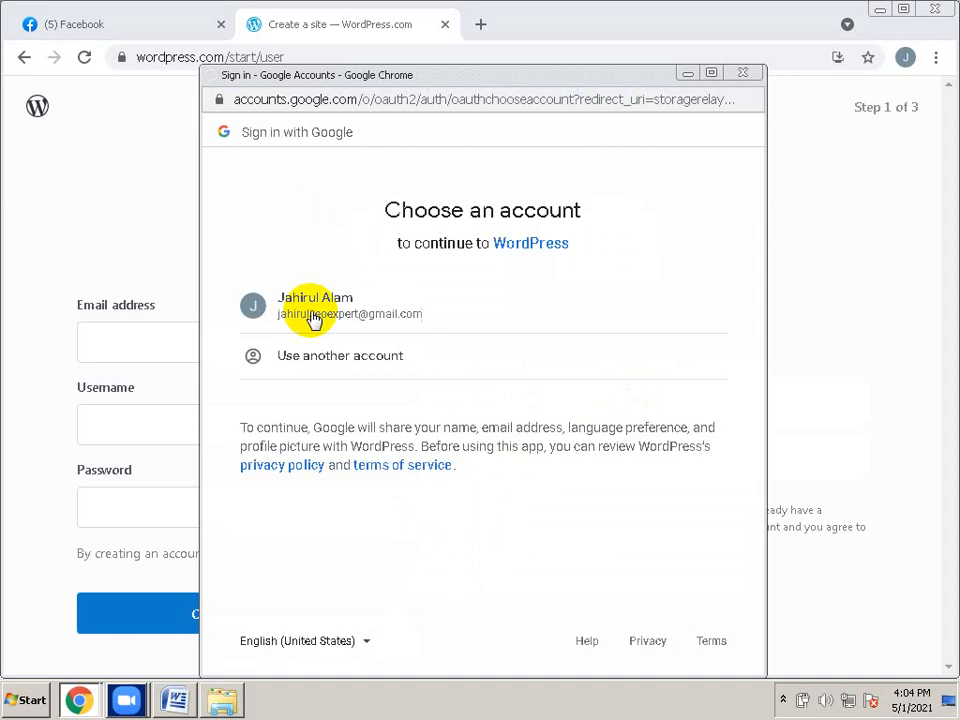
{"action": "left_click", "coordinate": [322, 318]}
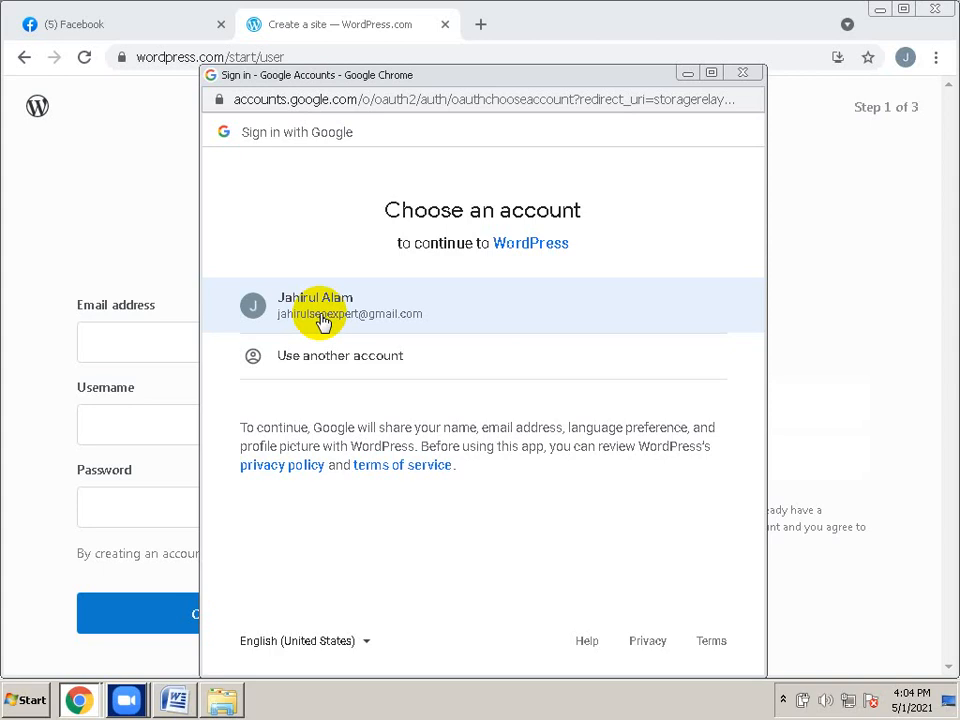
{"action": "left_click", "coordinate": [323, 318]}
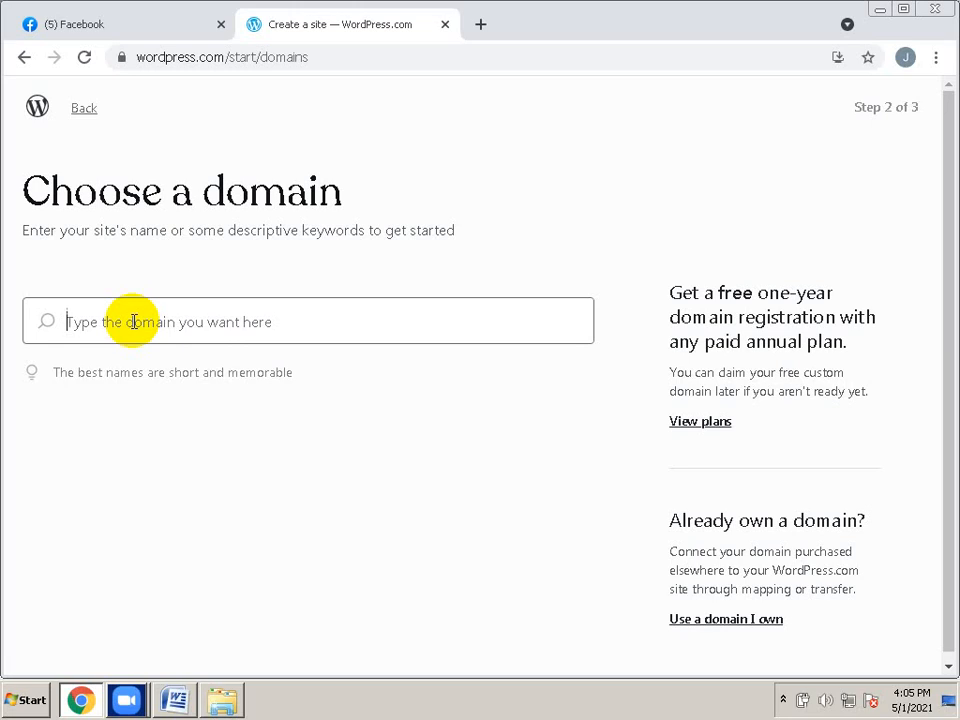
Search for 'edutips24' and select the free edutips24.wordpress.com address
{"action": "type", "text": "ed"}
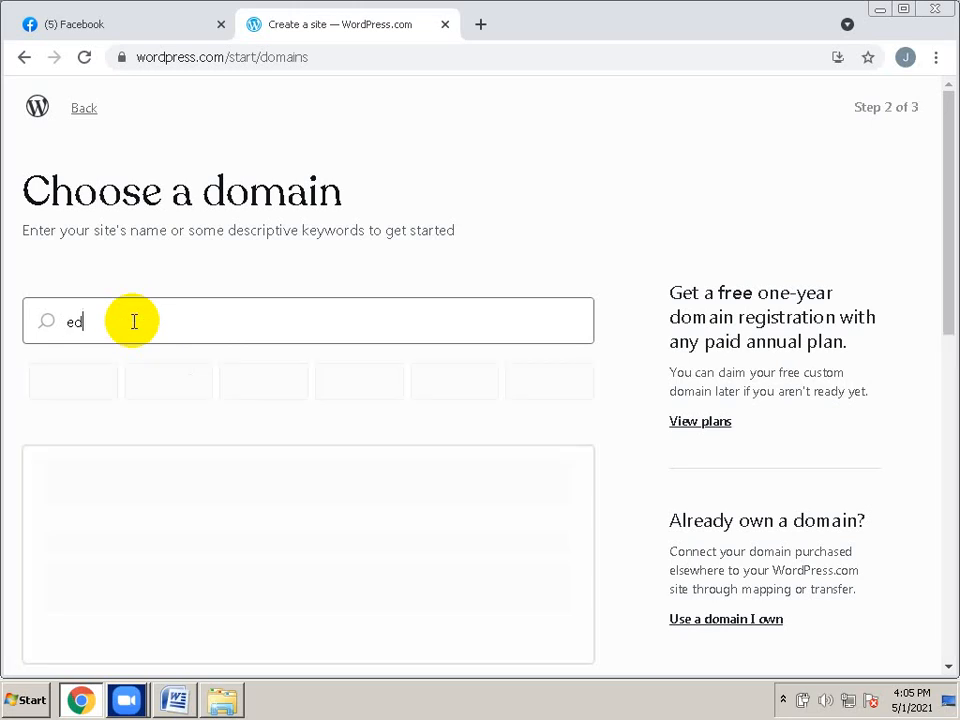
{"action": "type", "text": "u"}
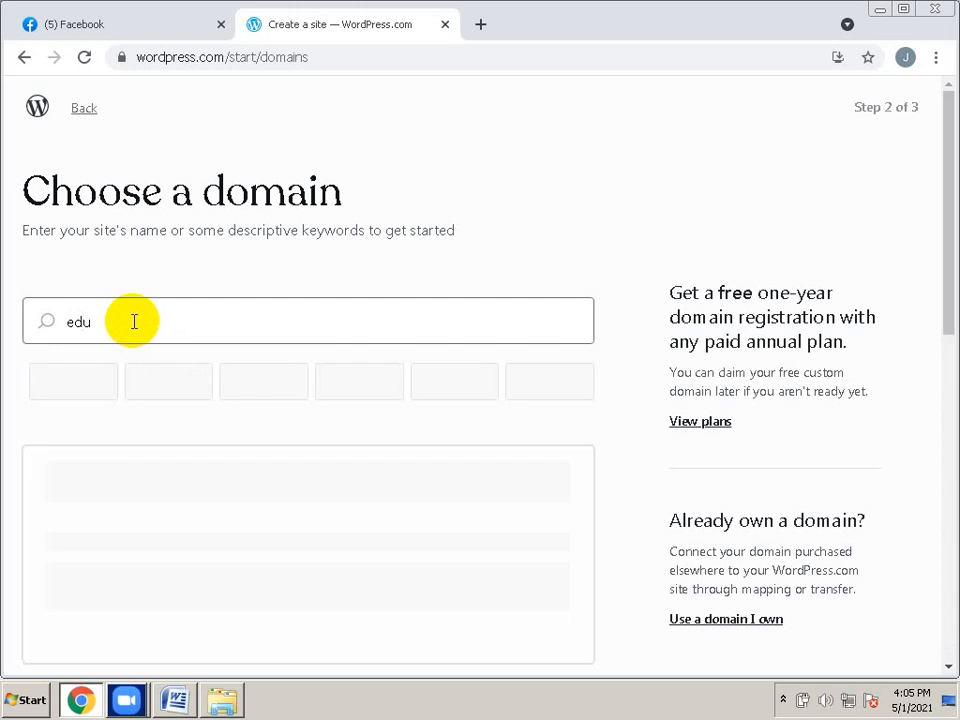
{"action": "type", "text": "tips24"}
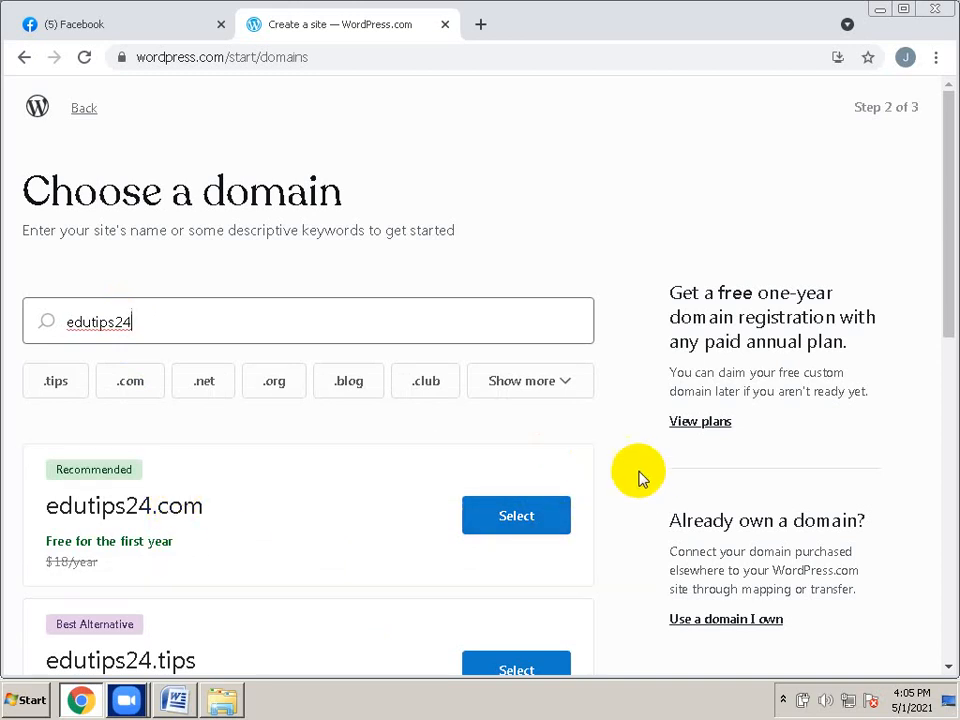
{"action": "scroll", "coordinate": [640, 478], "scroll_direction": "down", "scroll_amount": 2}
{"action": "scroll", "coordinate": [640, 478], "scroll_direction": "down", "scroll_amount": 1}
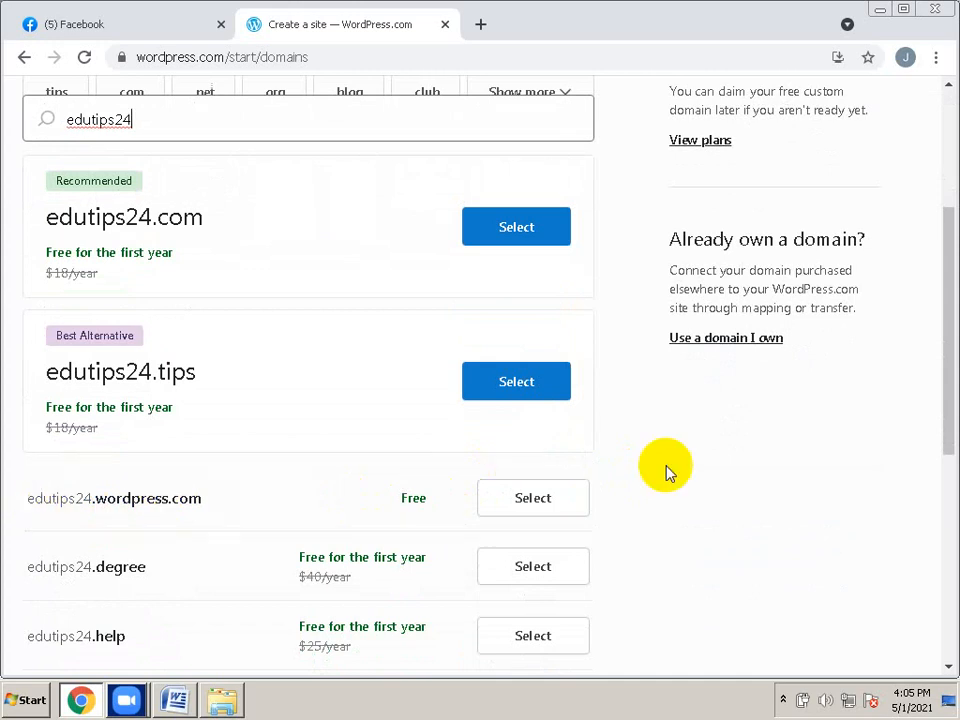
{"action": "scroll", "coordinate": [640, 490], "scroll_direction": "up", "scroll_amount": 1}
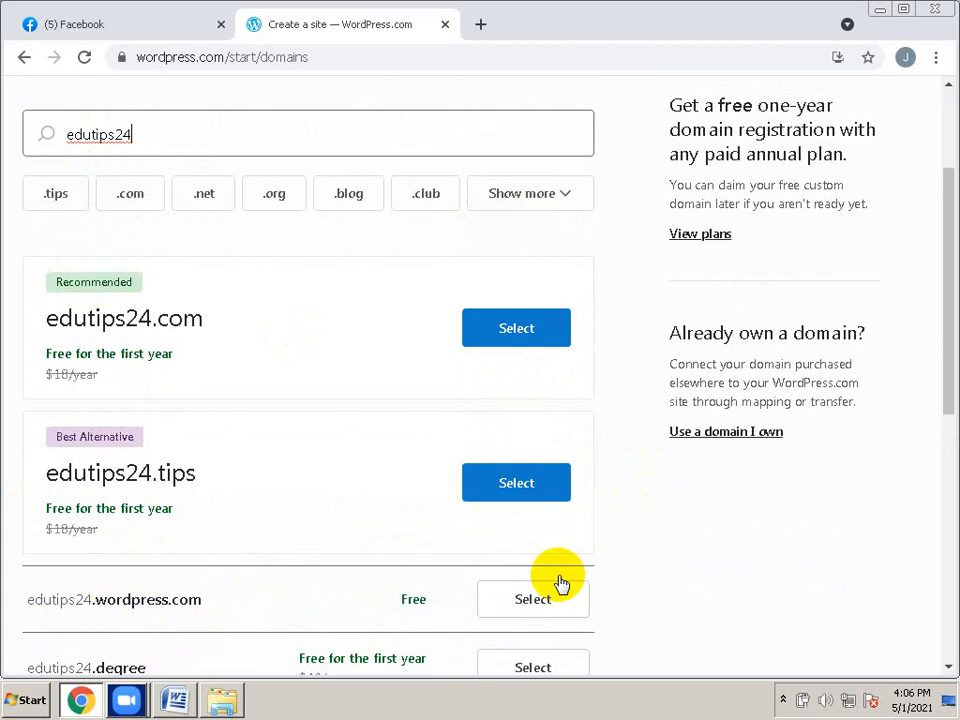
{"action": "left_click", "coordinate": [540, 611]}
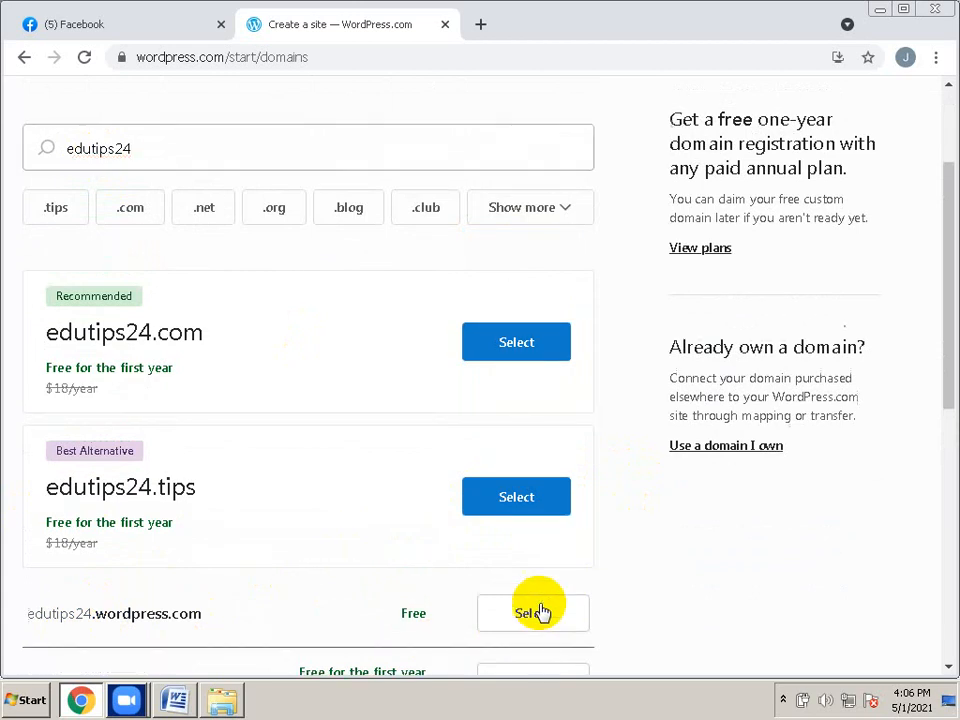
{"action": "scroll", "coordinate": [540, 611], "scroll_direction": "up", "scroll_amount": 1}
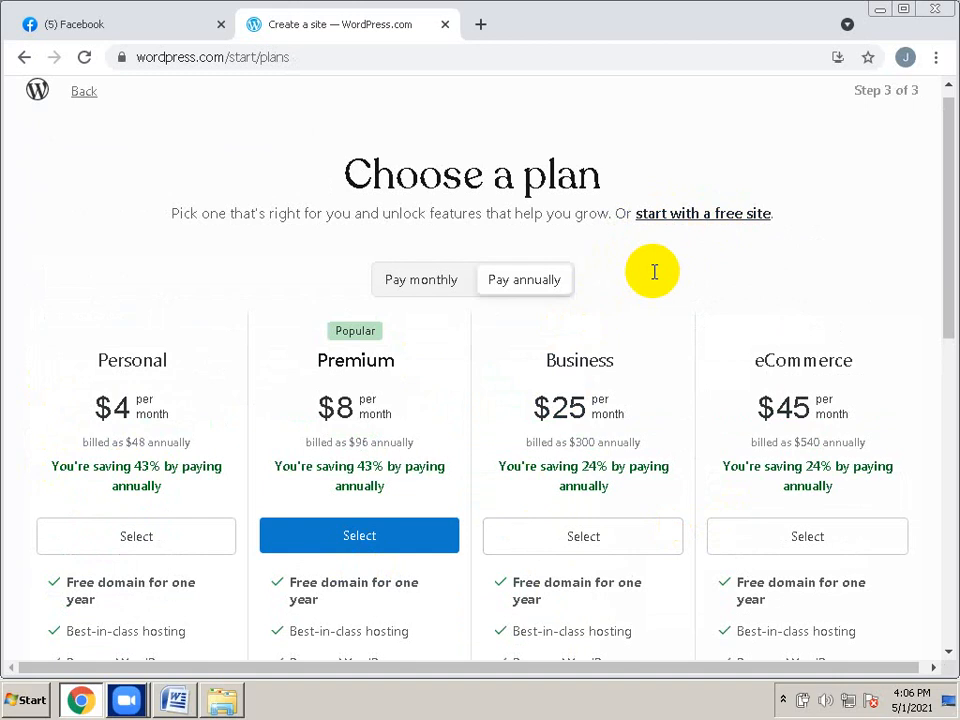
Start with the free plan, then open edutips24.wordpress.com in a new tab via Visit site
{"action": "left_click", "coordinate": [683, 222]}
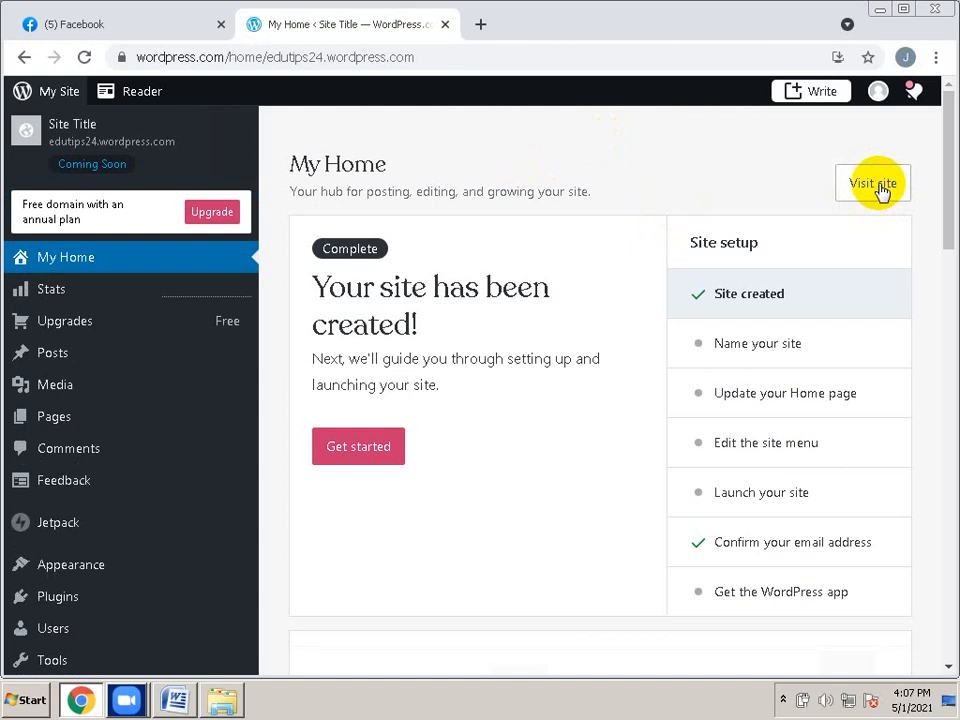
{"action": "left_click", "coordinate": [880, 190]}
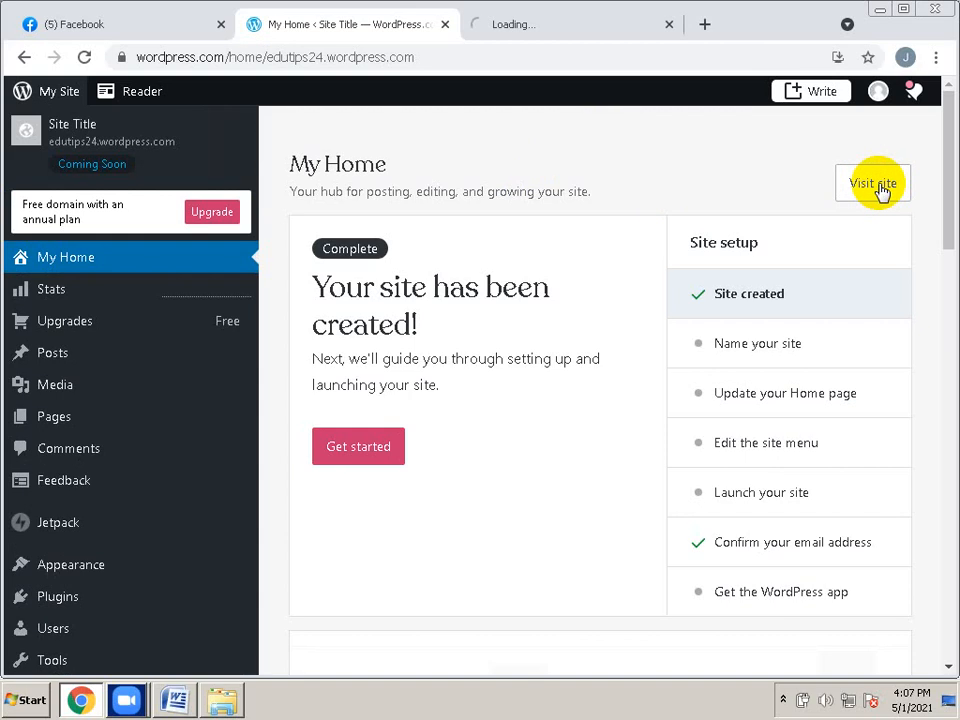
{"action": "left_click", "coordinate": [569, 33]}
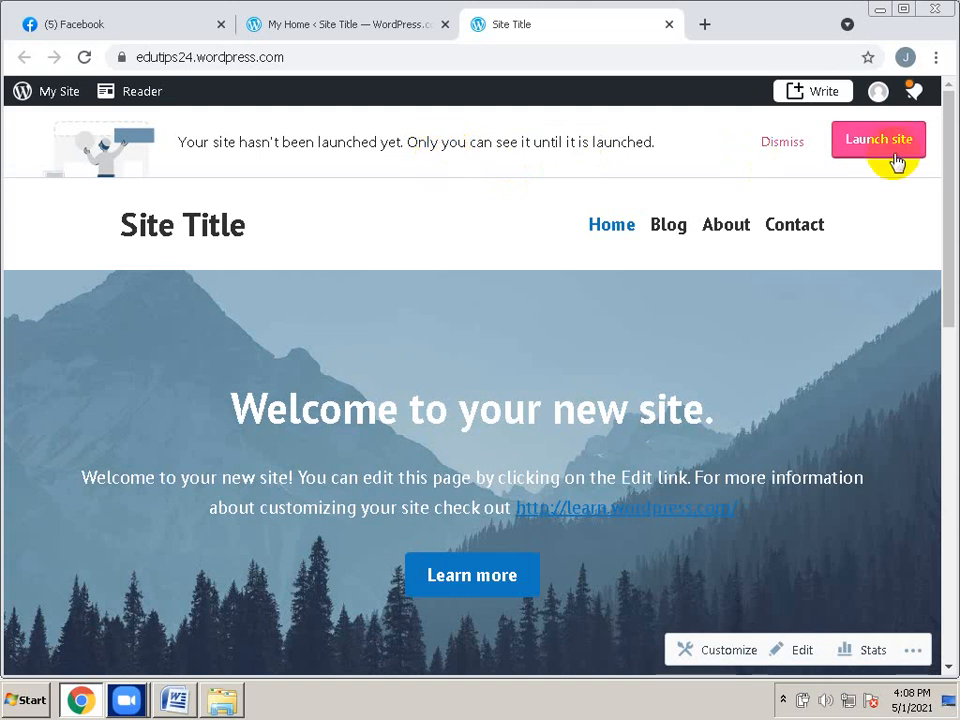
{"action": "left_click", "coordinate": [318, 30]}
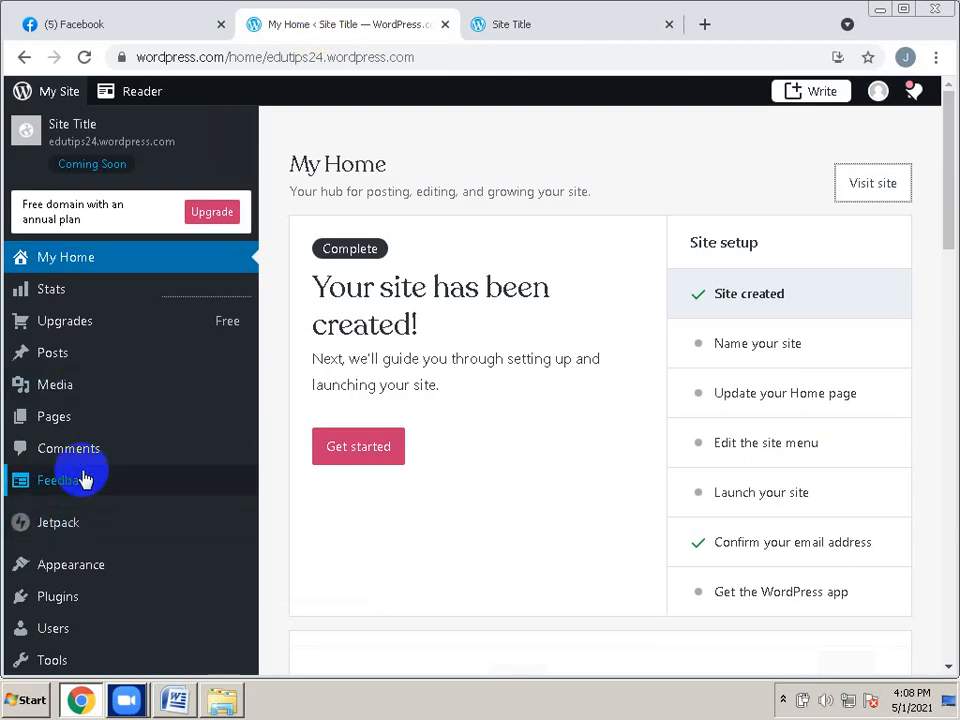
Go to Settings > General for edutips24.wordpress.com from the dashboard sidebar
{"action": "scroll", "coordinate": [86, 478], "scroll_direction": "down", "scroll_amount": 1}
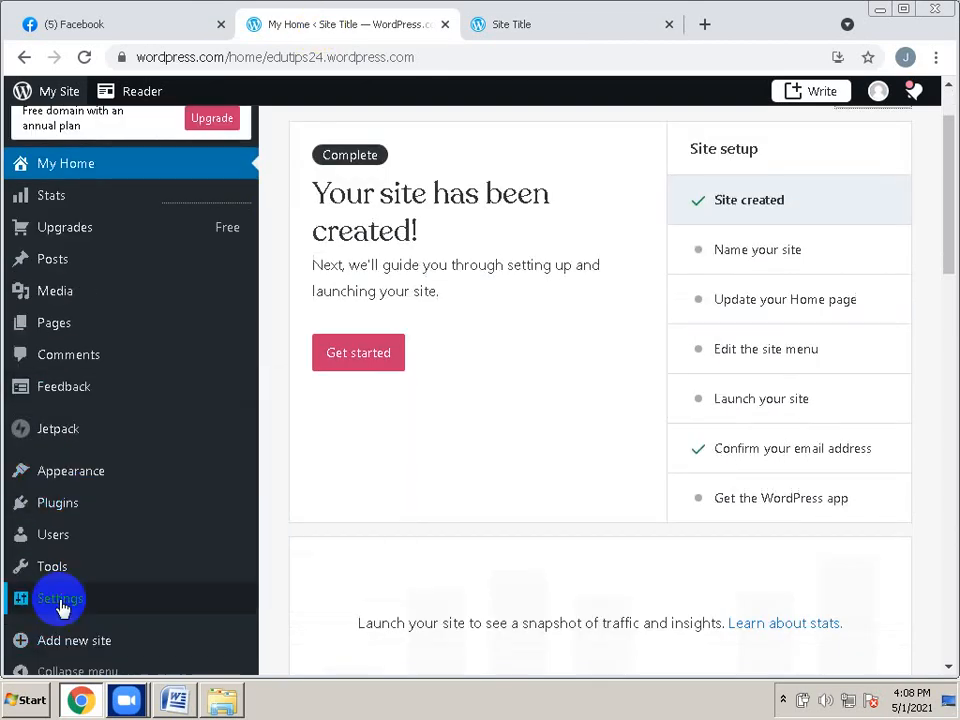
{"action": "mouse_move", "coordinate": [60, 606]}
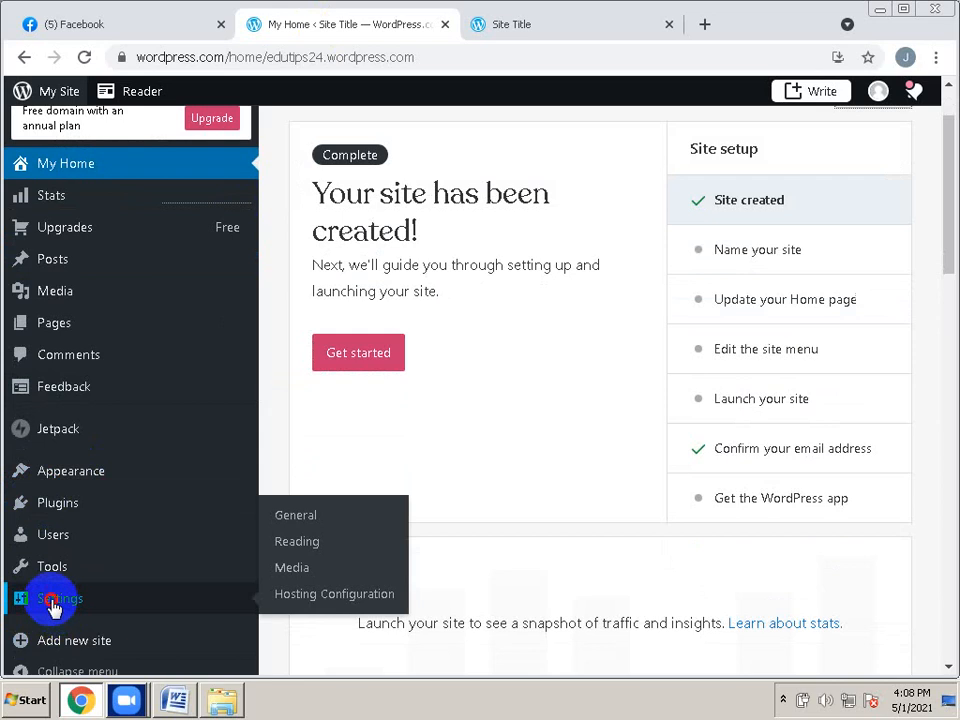
{"action": "left_click", "coordinate": [55, 606]}
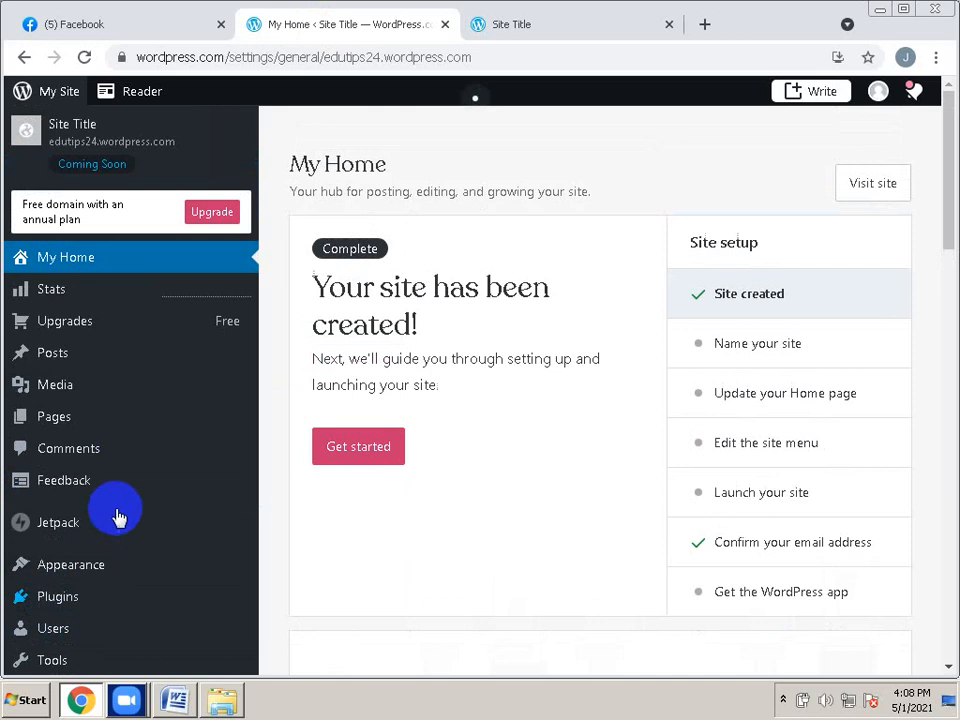
{"action": "scroll", "coordinate": [117, 515], "scroll_direction": "down", "scroll_amount": 2}
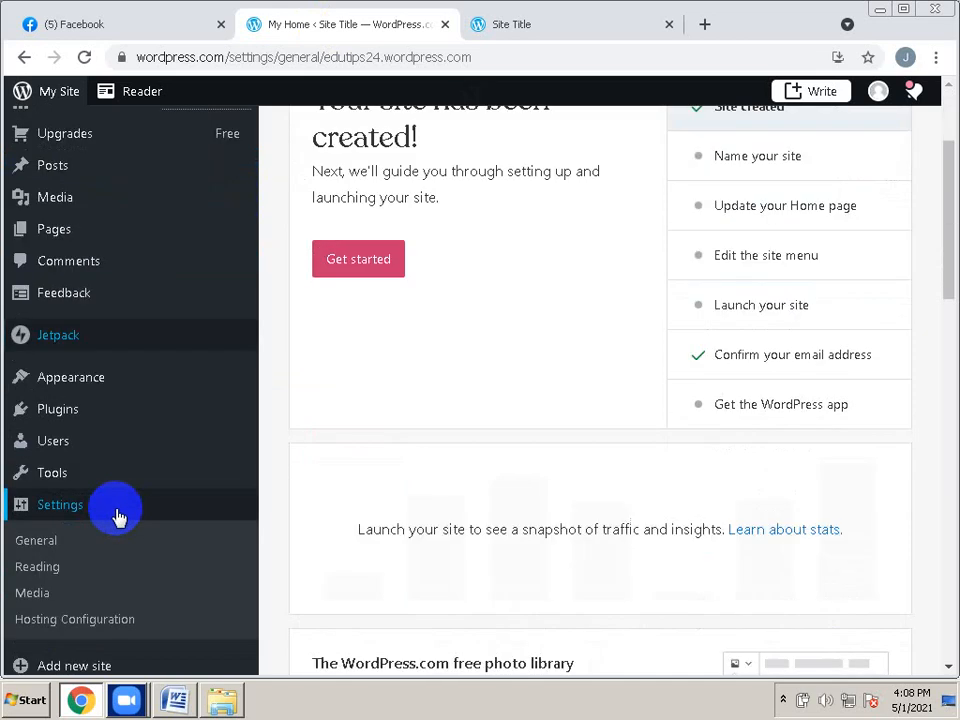
{"action": "left_click", "coordinate": [50, 540]}
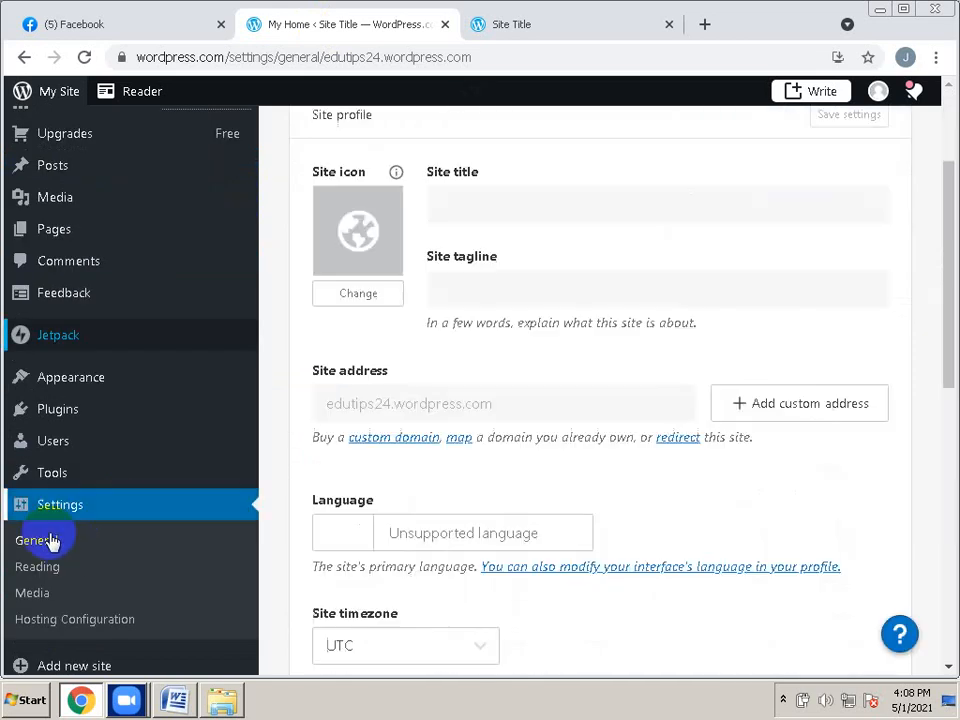
{"action": "scroll", "coordinate": [446, 392], "scroll_direction": "up", "scroll_amount": 2}
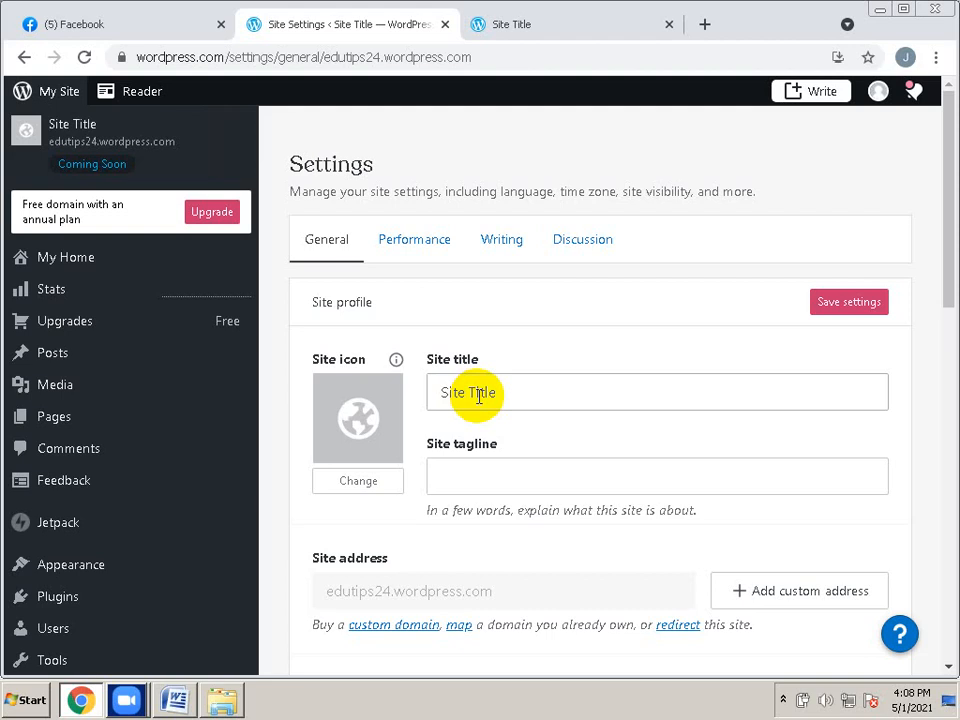
Clear 'Site Title' and enter 'Best Educational Skill development Resources Center' in the site title field
{"action": "left_click", "coordinate": [514, 393]}
{"action": "key", "text": "BackSpace"}
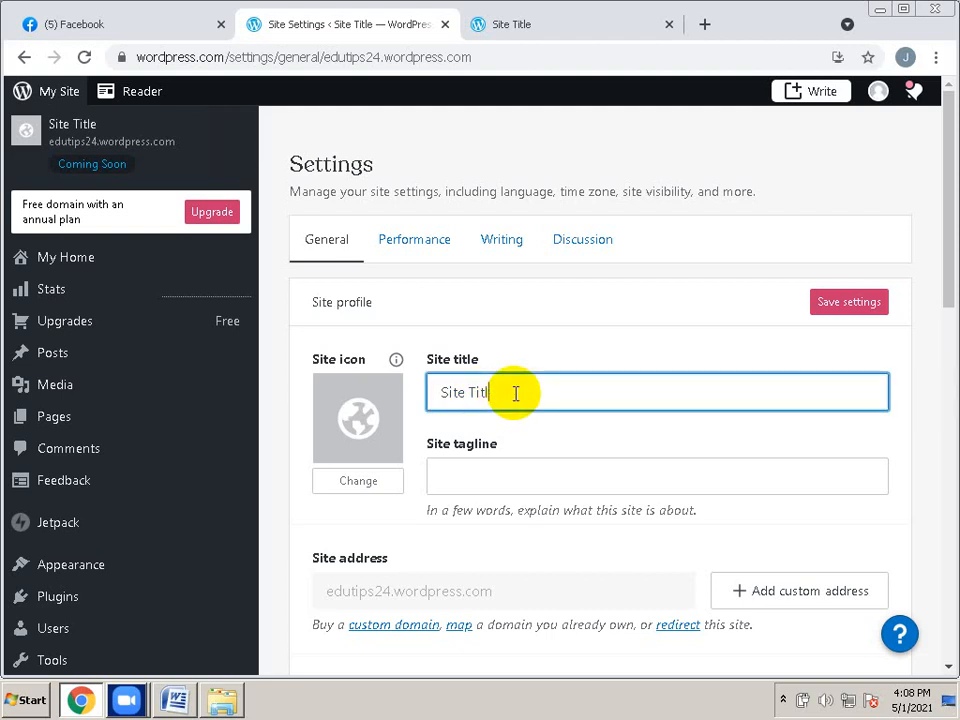
{"action": "key", "text": "BackSpace"}
{"action": "key", "text": "BackSpace"}
{"action": "key", "text": "BackSpace"}
{"action": "key", "text": "BackSpace"}
{"action": "key", "text": "BackSpace"}
{"action": "key", "text": "BackSpace"}
{"action": "key", "text": "BackSpace"}
{"action": "key", "text": "BackSpace"}
{"action": "key", "text": "BackSpace"}
{"action": "type", "text": "Best "}
{"action": "type", "text": "Education"}
{"action": "type", "text": "al "}
{"action": "type", "text": "T"}
{"action": "key", "text": "BackSpace"}
{"action": "type", "text": "Skill devel"}
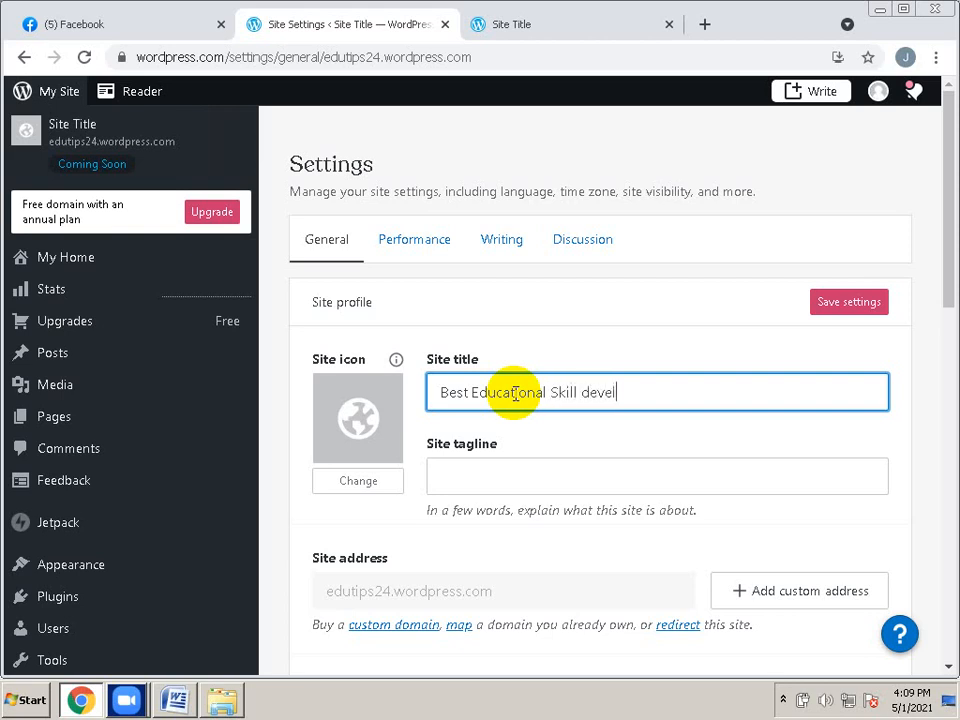
{"action": "type", "text": "opment Resources"}
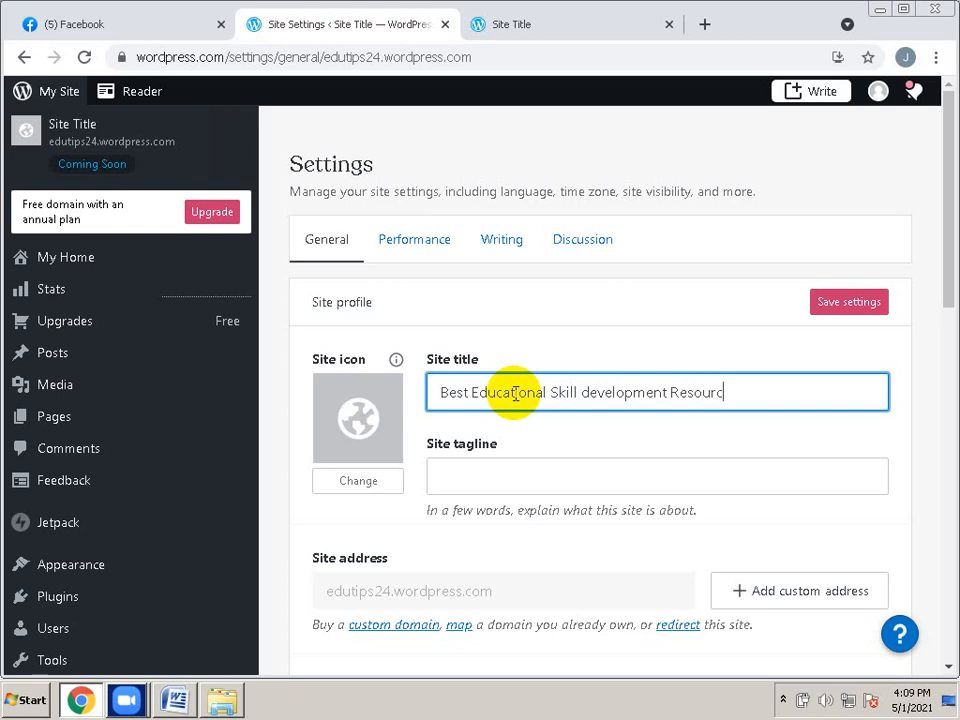
{"action": "left_click", "coordinate": [666, 354]}
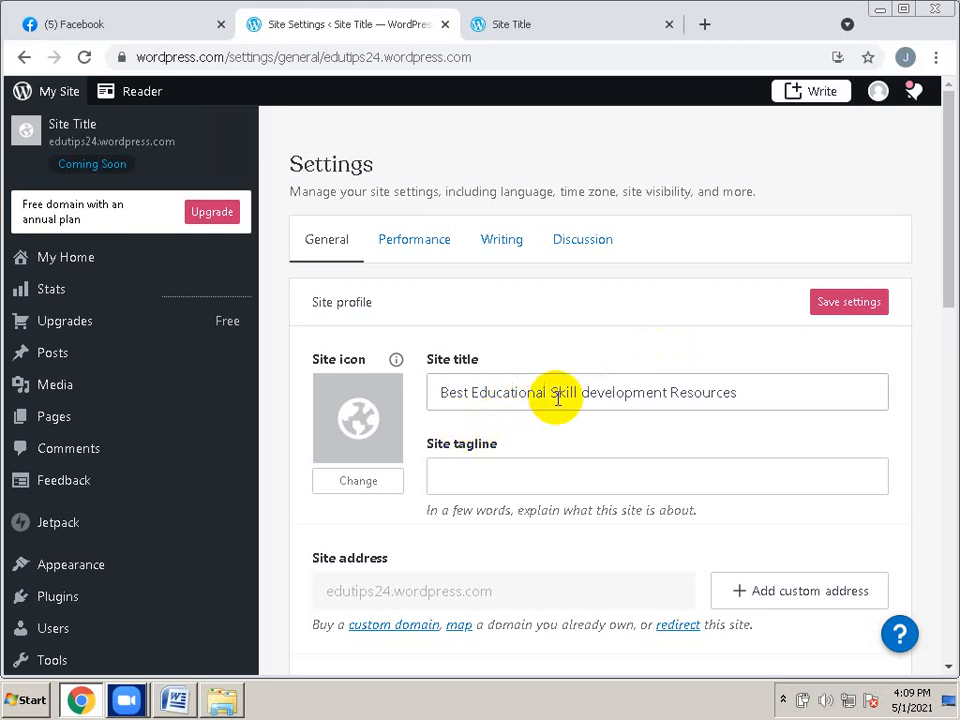
{"action": "left_click", "coordinate": [768, 399]}
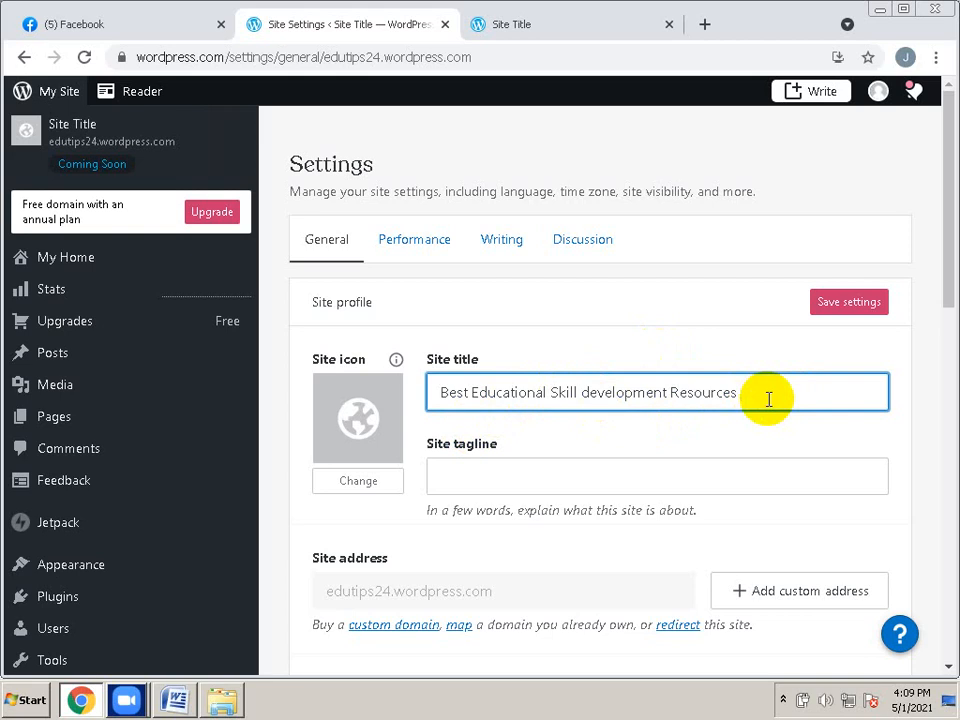
{"action": "type", "text": "Center"}
{"action": "left_click", "coordinate": [483, 485]}
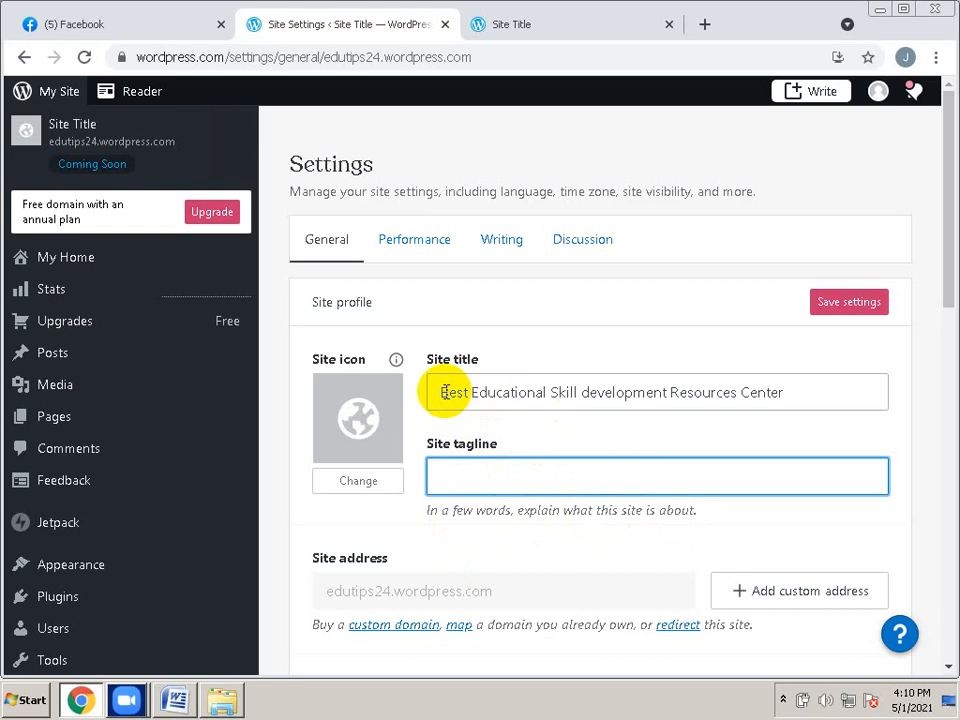
{"action": "left_click_drag", "start_coordinate": [441, 392], "coordinate": [806, 409]}
Enter 'Better to learn new things from One Direction' as the site tagline
{"action": "left_click", "coordinate": [469, 465]}
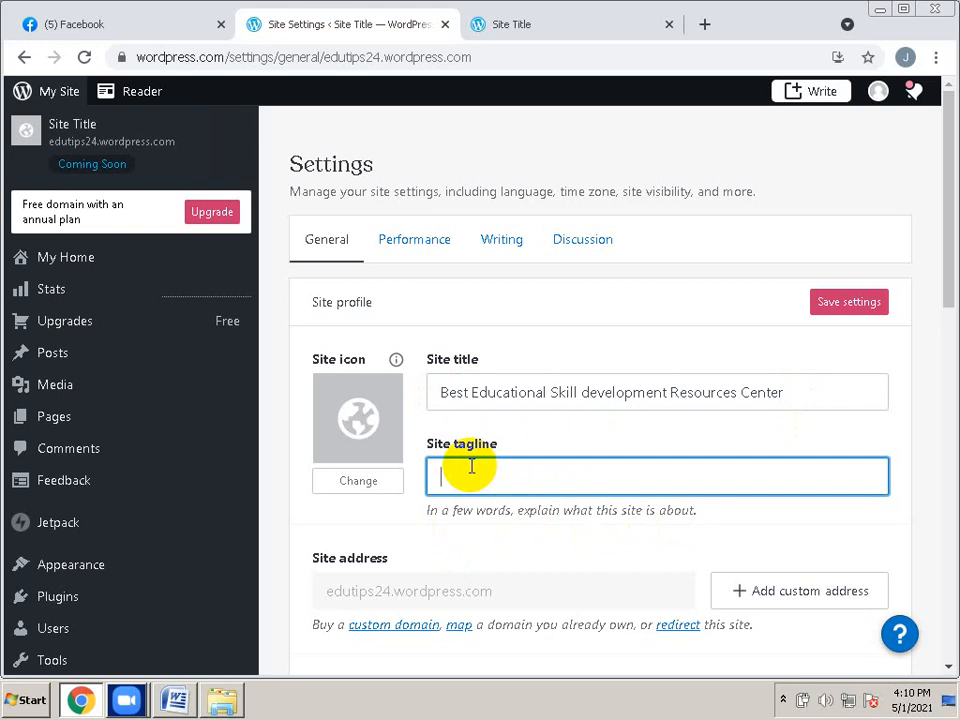
{"action": "type", "text": "Better to learn new thin"}
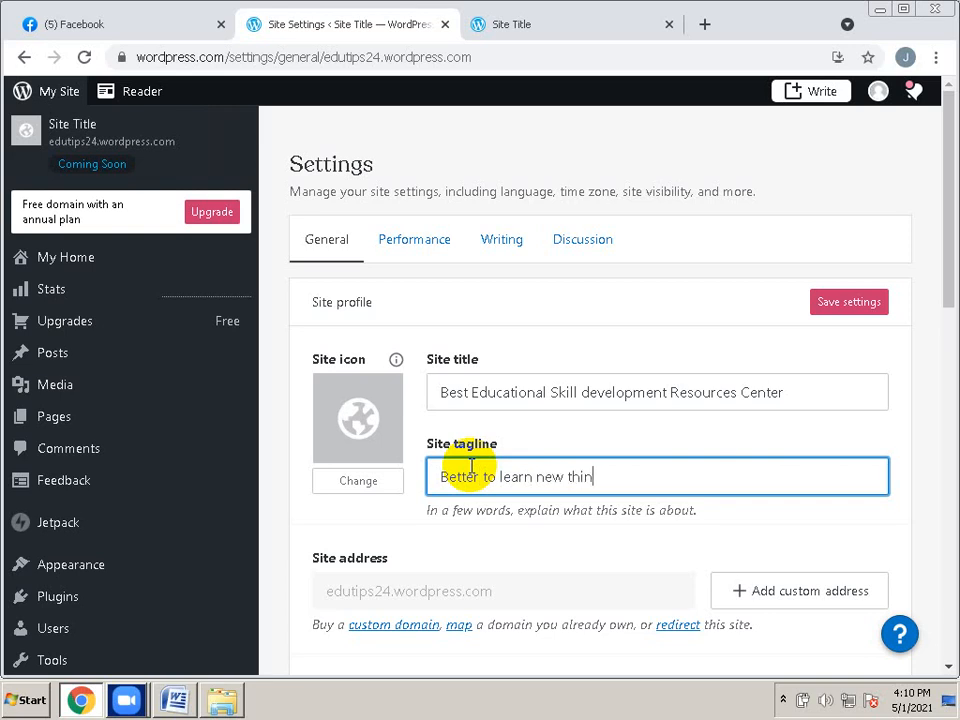
{"action": "type", "text": "gs from"}
{"action": "type", "text": "Re"}
{"action": "key", "text": "BackSpace"}
{"action": "key", "text": "BackSpace"}
{"action": "type", "text": "n"}
{"action": "key", "text": "BackSpace"}
{"action": "type", "text": "One Direction"}
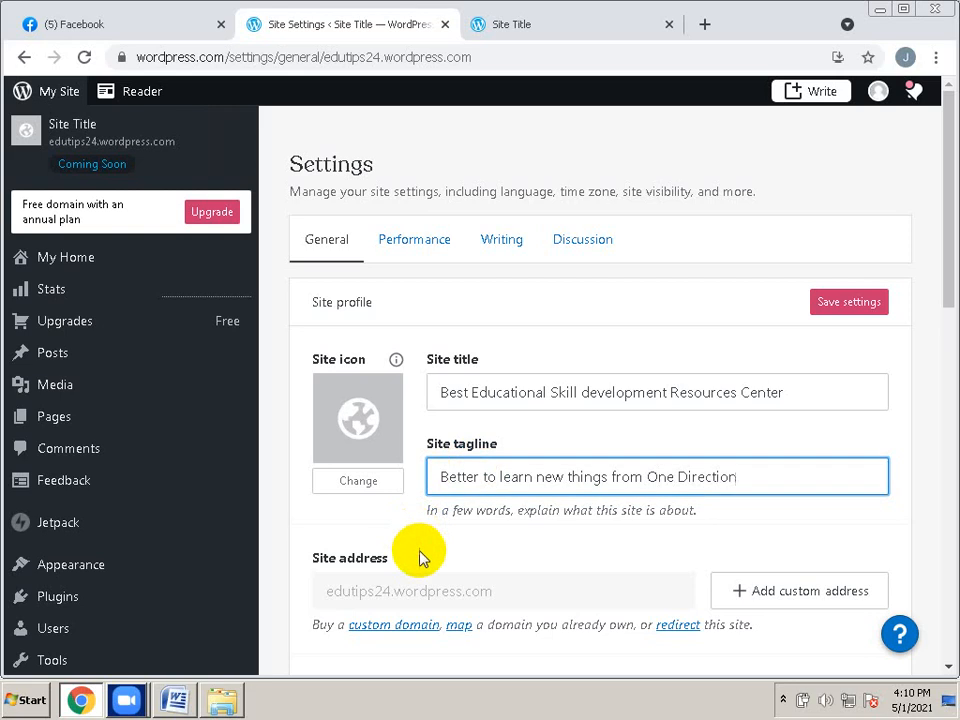
{"action": "left_click", "coordinate": [367, 428]}
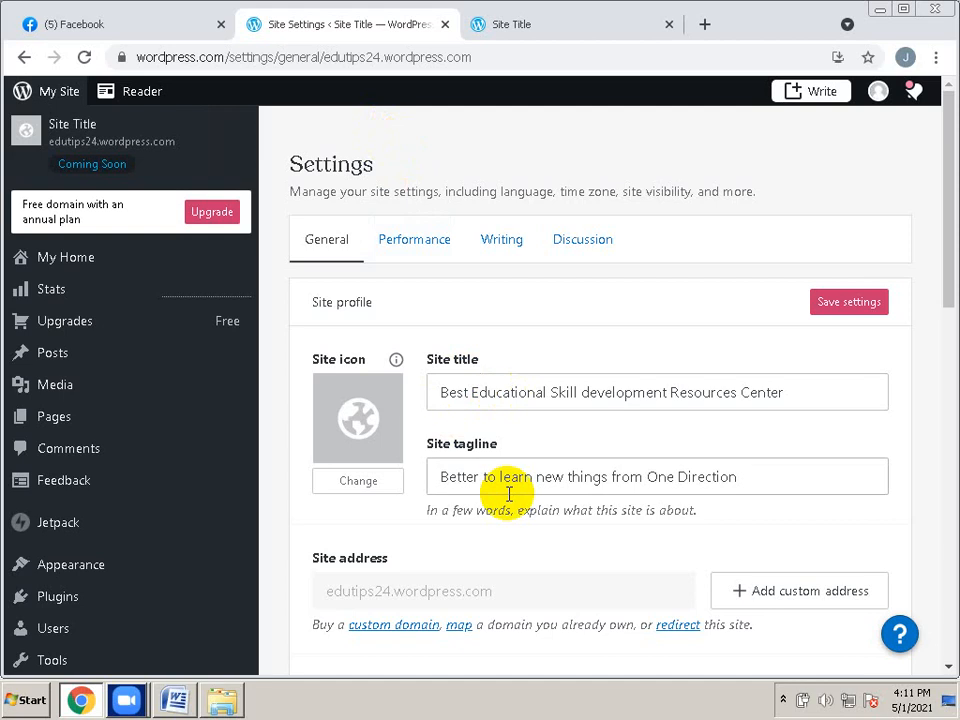
{"action": "scroll", "coordinate": [509, 494], "scroll_direction": "down", "scroll_amount": 1}
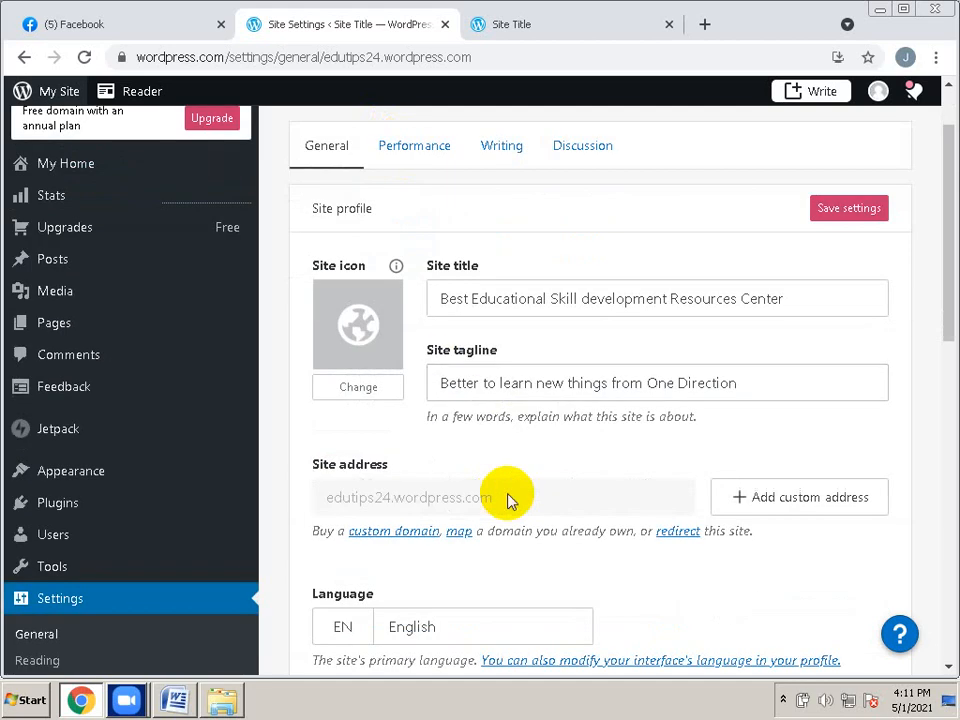
{"action": "scroll", "coordinate": [508, 499], "scroll_direction": "down", "scroll_amount": 3}
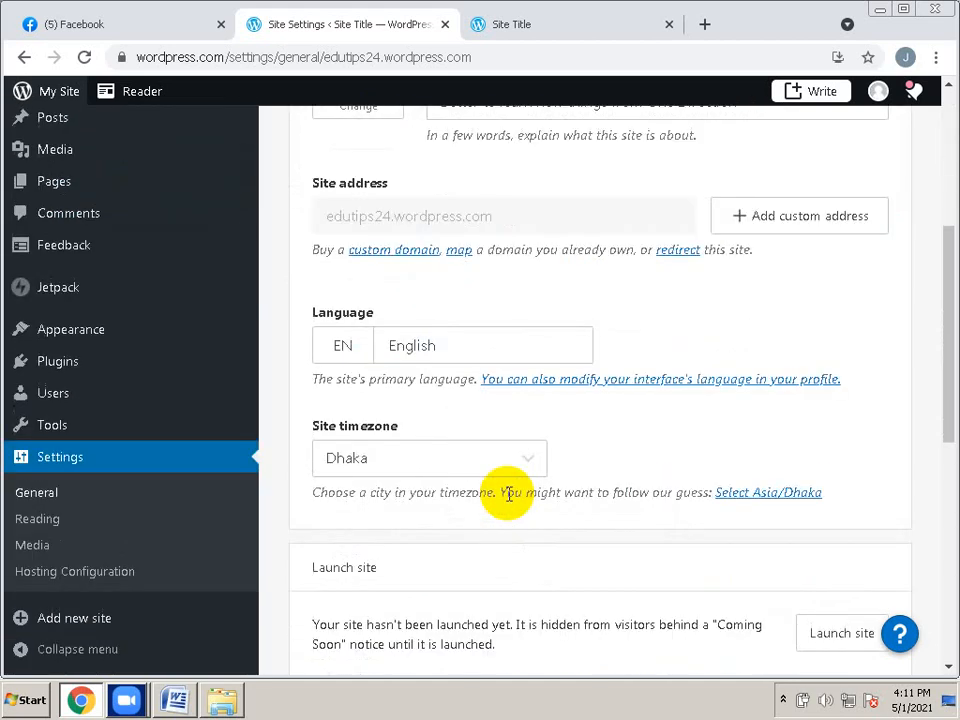
{"action": "scroll", "coordinate": [508, 494], "scroll_direction": "down", "scroll_amount": 1}
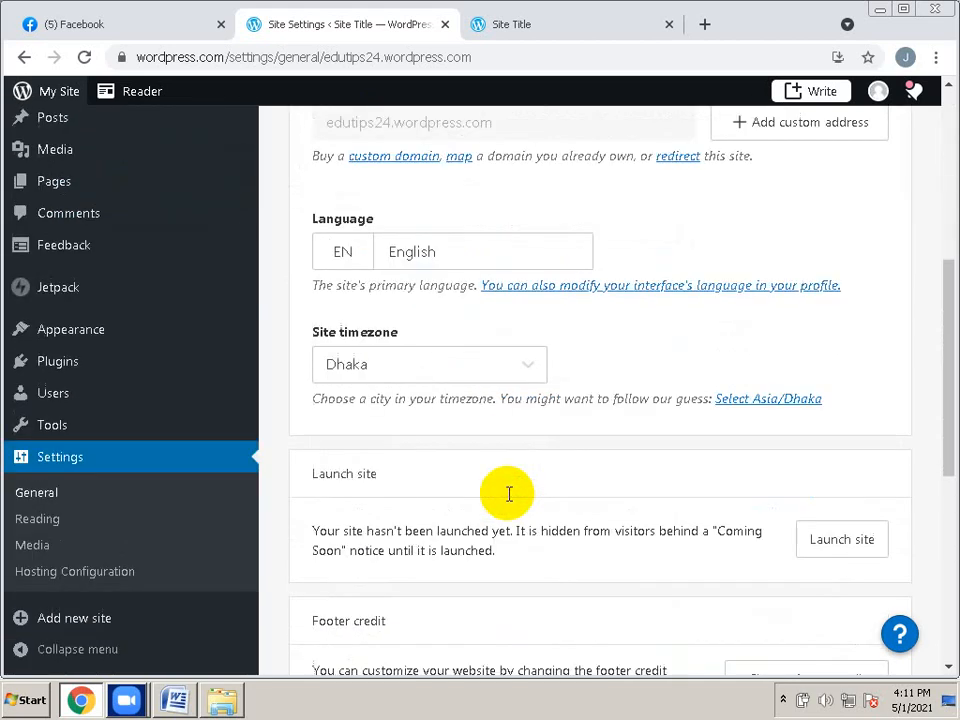
{"action": "left_click", "coordinate": [849, 551]}
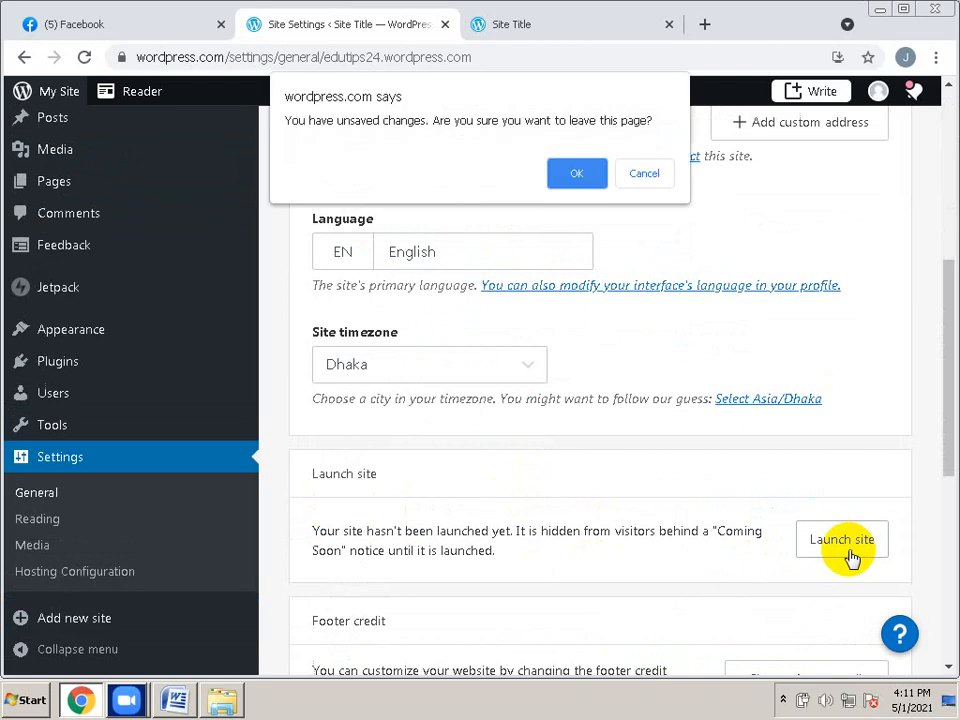
{"action": "left_click", "coordinate": [640, 175]}
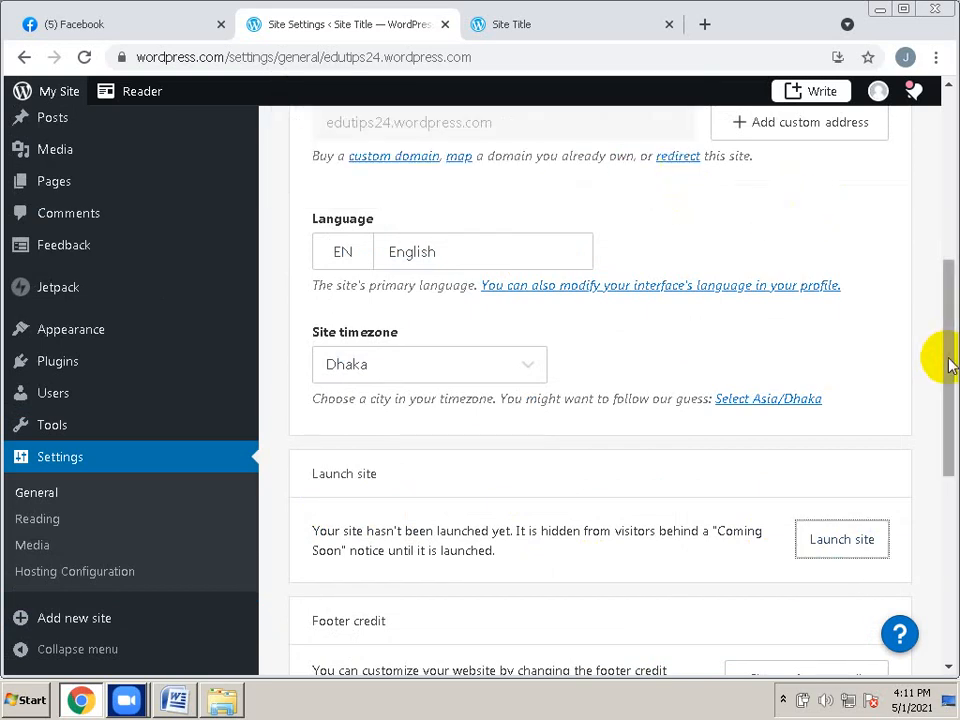
{"action": "left_click_drag", "start_coordinate": [943, 364], "coordinate": [949, 229]}
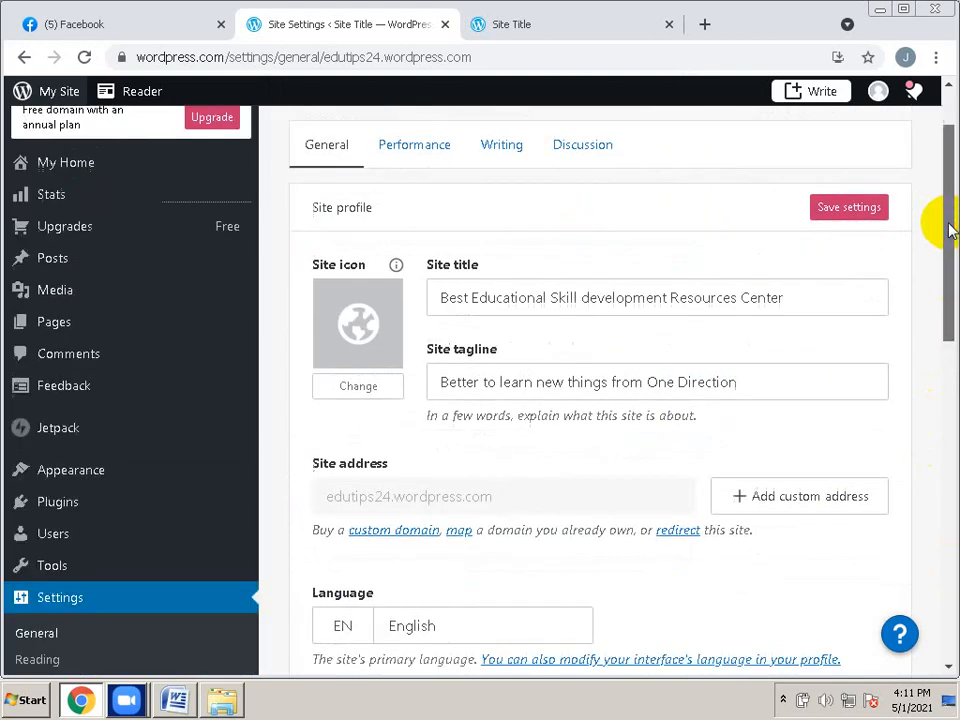
Save the new title and tagline, then start the site launch wizard at the domain step
{"action": "left_click", "coordinate": [821, 212]}
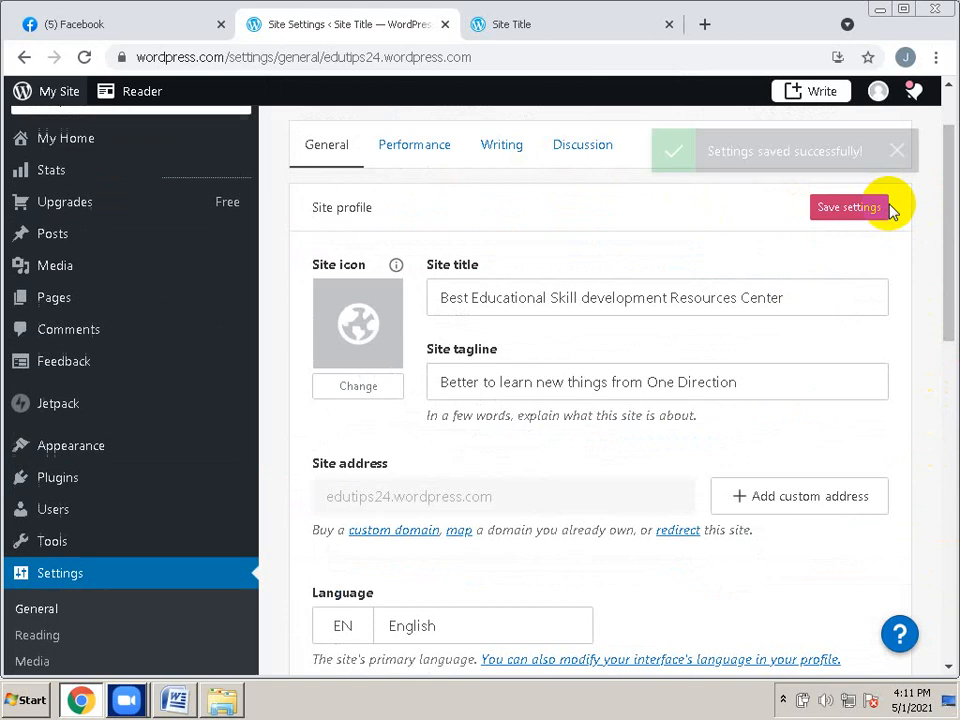
{"action": "left_click", "coordinate": [937, 505]}
{"action": "left_click_drag", "start_coordinate": [937, 505], "coordinate": [935, 482]}
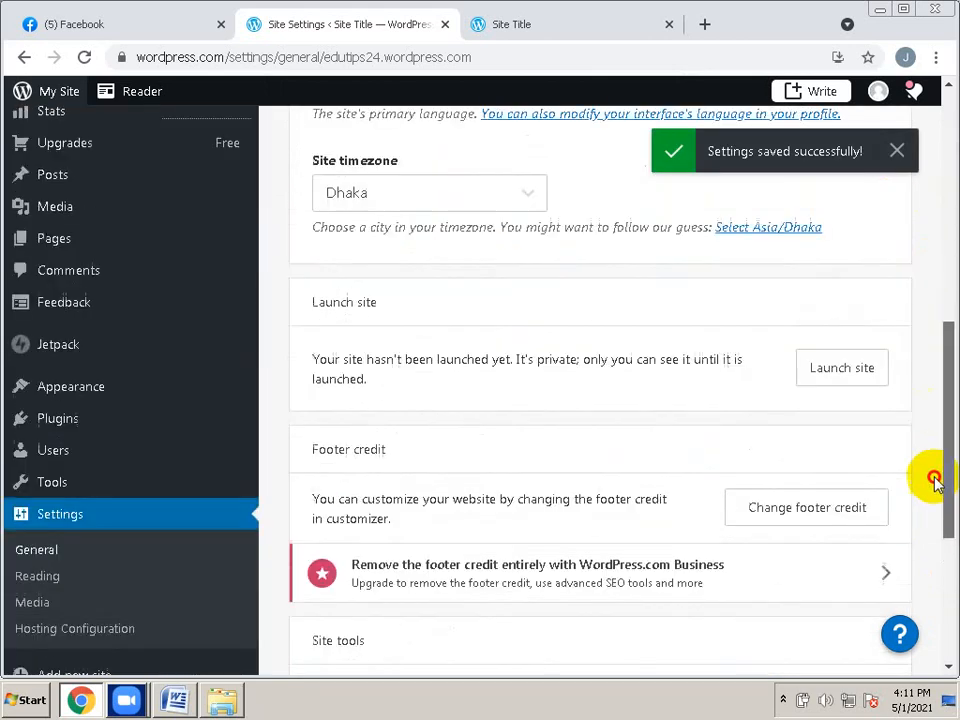
{"action": "left_click", "coordinate": [814, 372]}
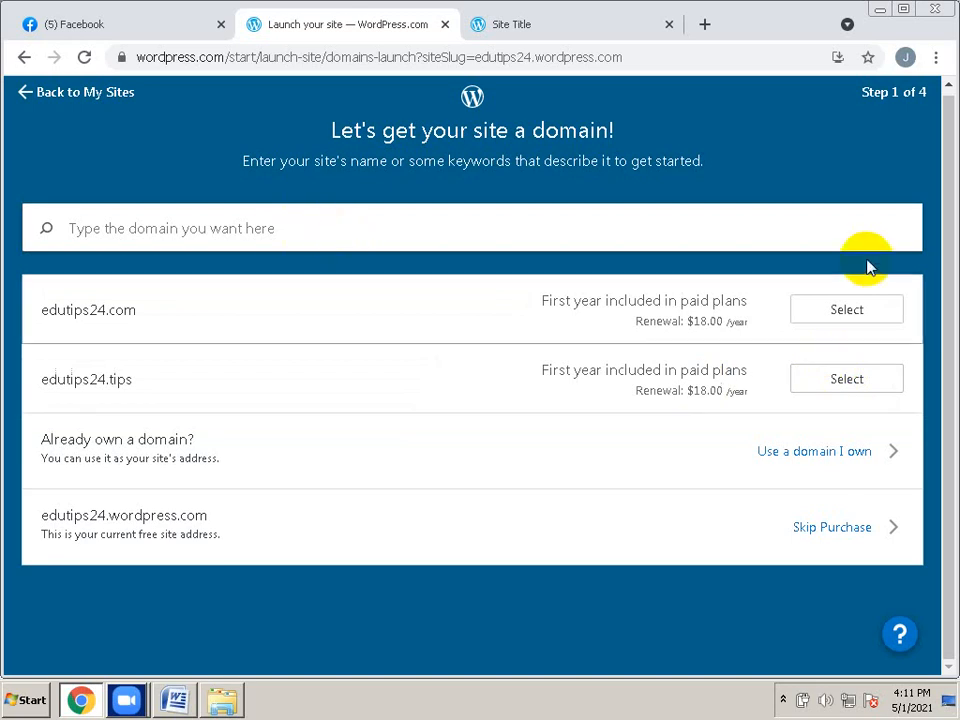
Skip the domain purchase and choose to start with a free site instead of a paid plan
{"action": "left_click", "coordinate": [867, 228]}
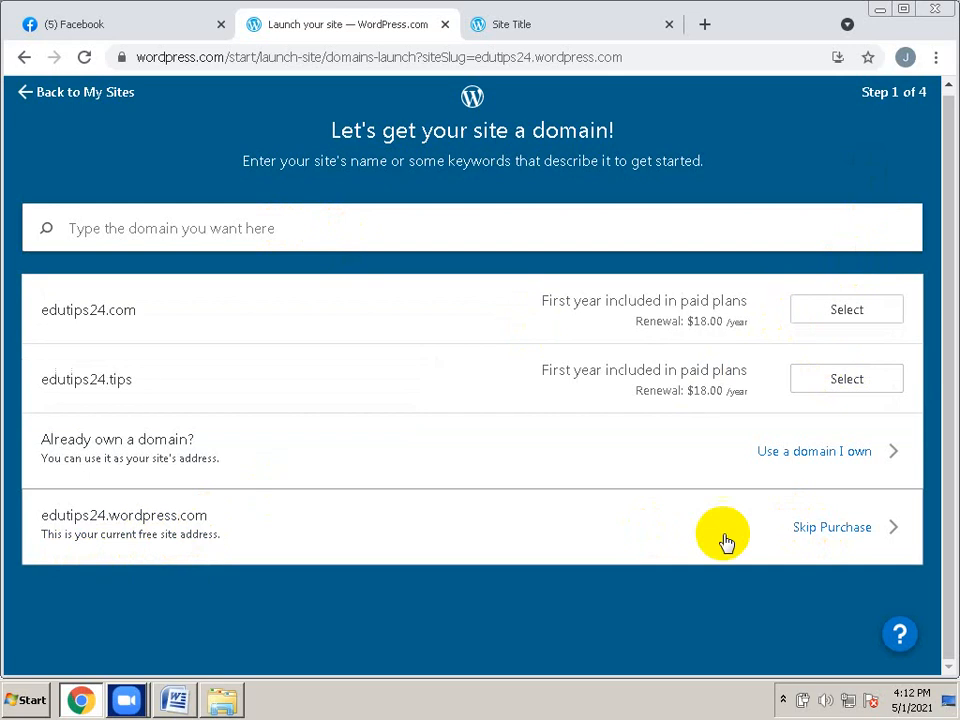
{"action": "left_click", "coordinate": [835, 528]}
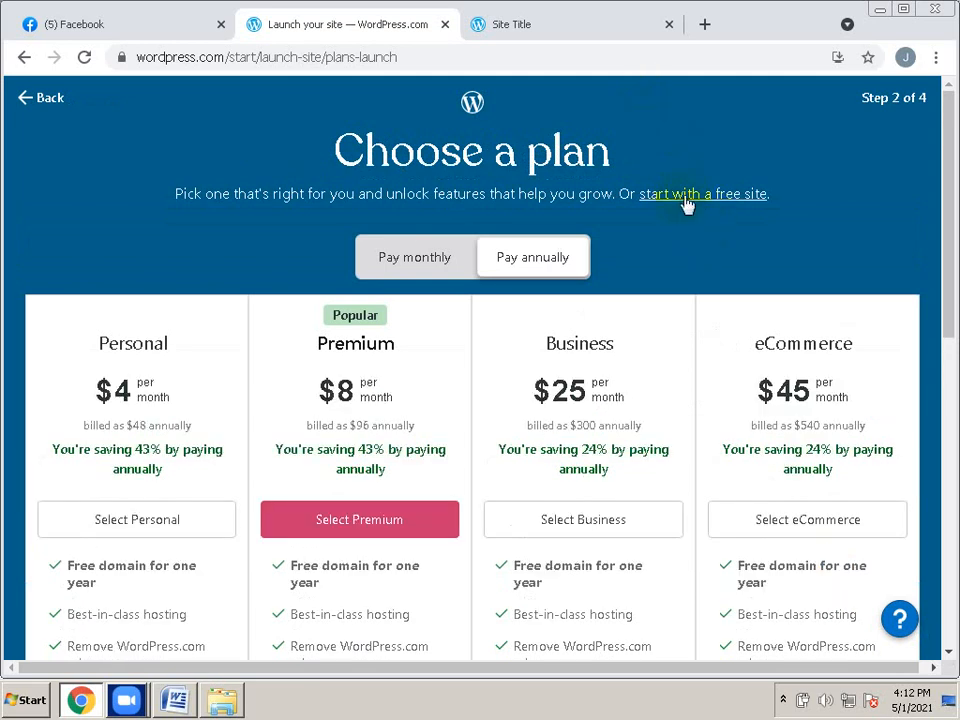
{"action": "left_click", "coordinate": [686, 203]}
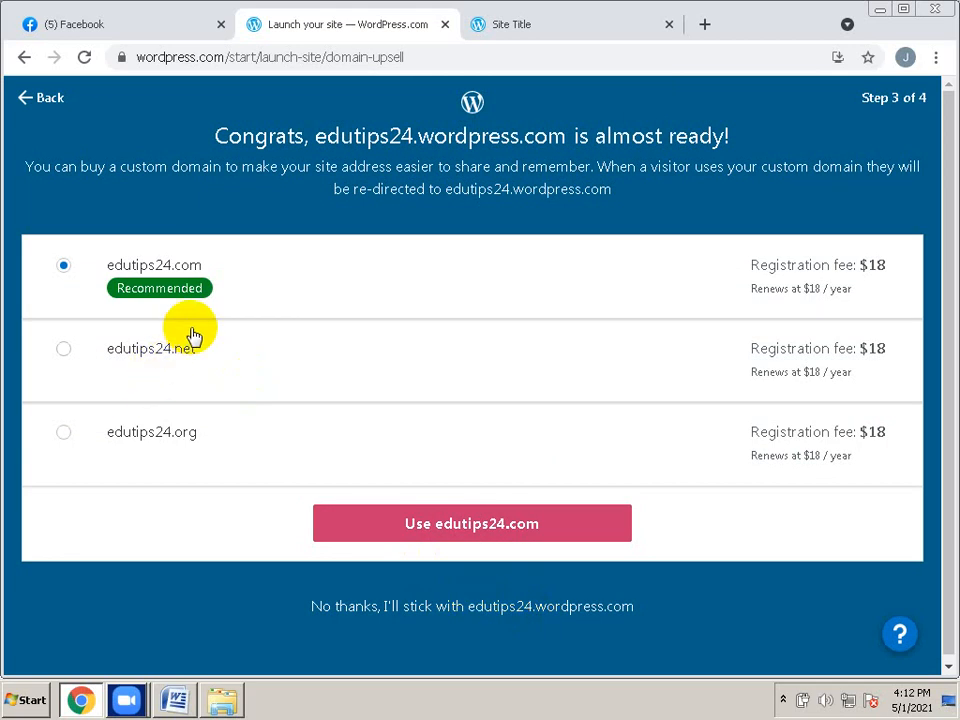
Decline the custom domains and stick with edutips24.wordpress.com to launch the site
{"action": "left_click", "coordinate": [392, 606]}
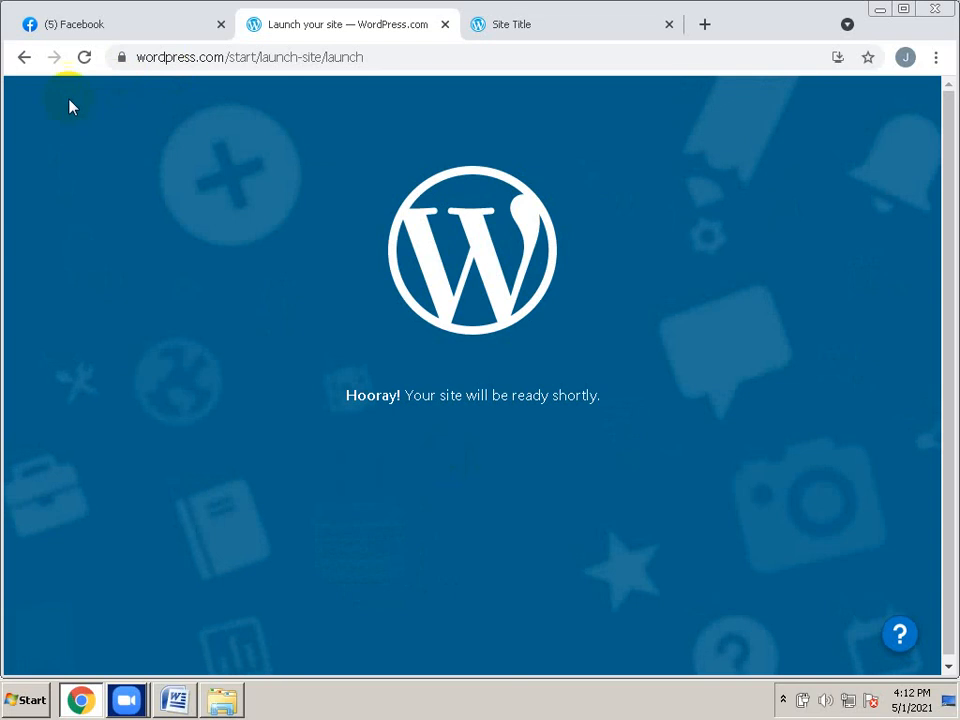
Reload the 'Hooray! Your site will be ready shortly' launch page
{"action": "left_click", "coordinate": [82, 60]}
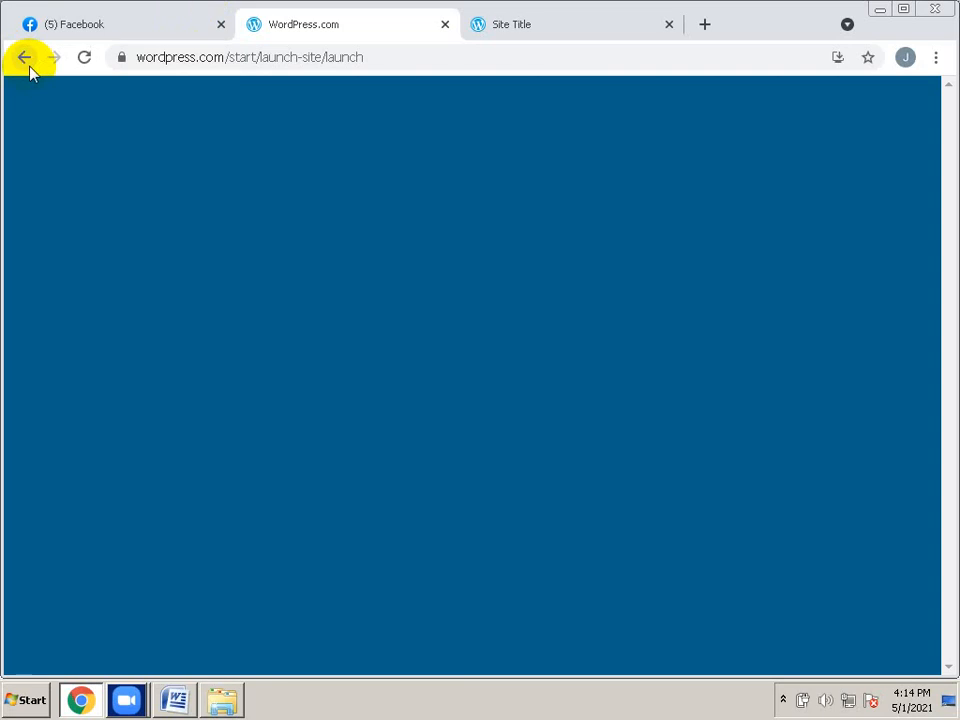
Go back through the launch, plan, domain and settings pages to the My Home dashboard
{"action": "left_click", "coordinate": [24, 58]}
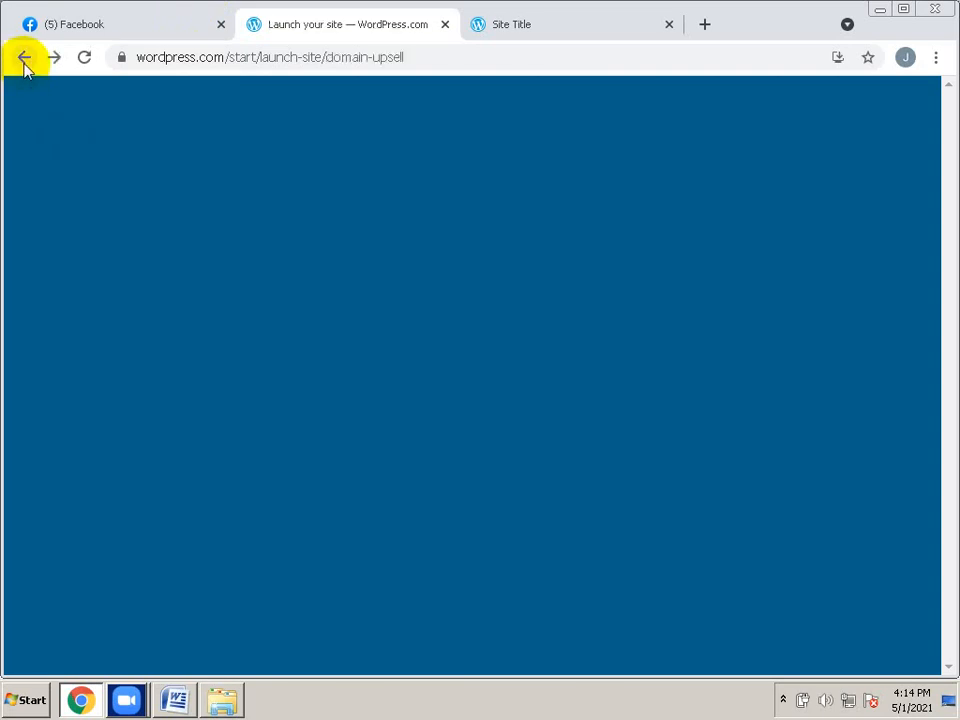
{"action": "left_click", "coordinate": [24, 58]}
{"action": "left_click", "coordinate": [24, 58]}
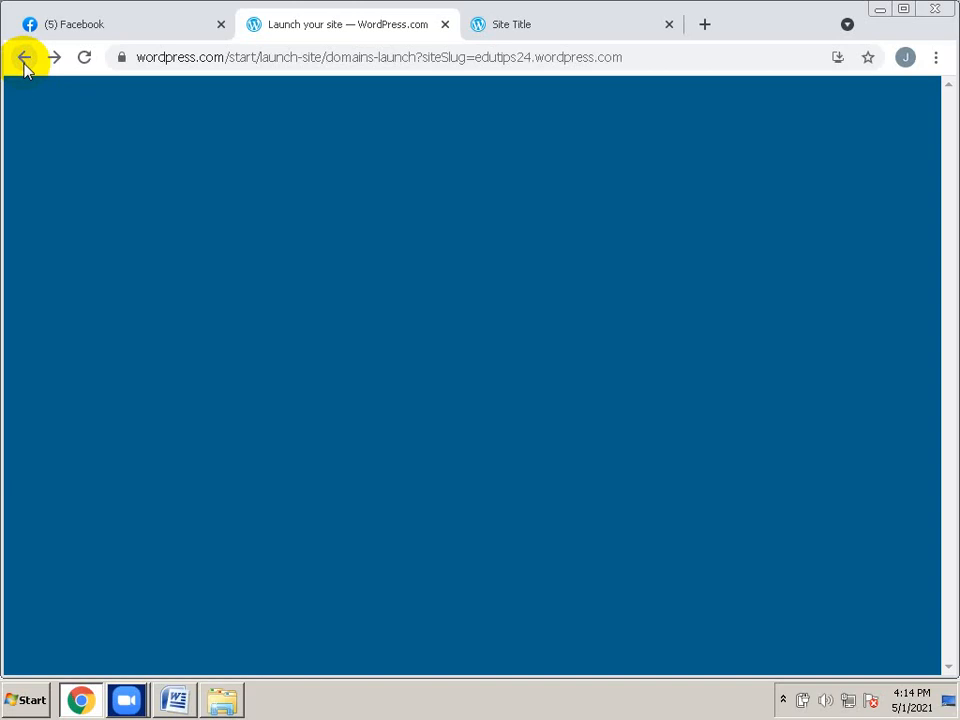
{"action": "left_click", "coordinate": [24, 58]}
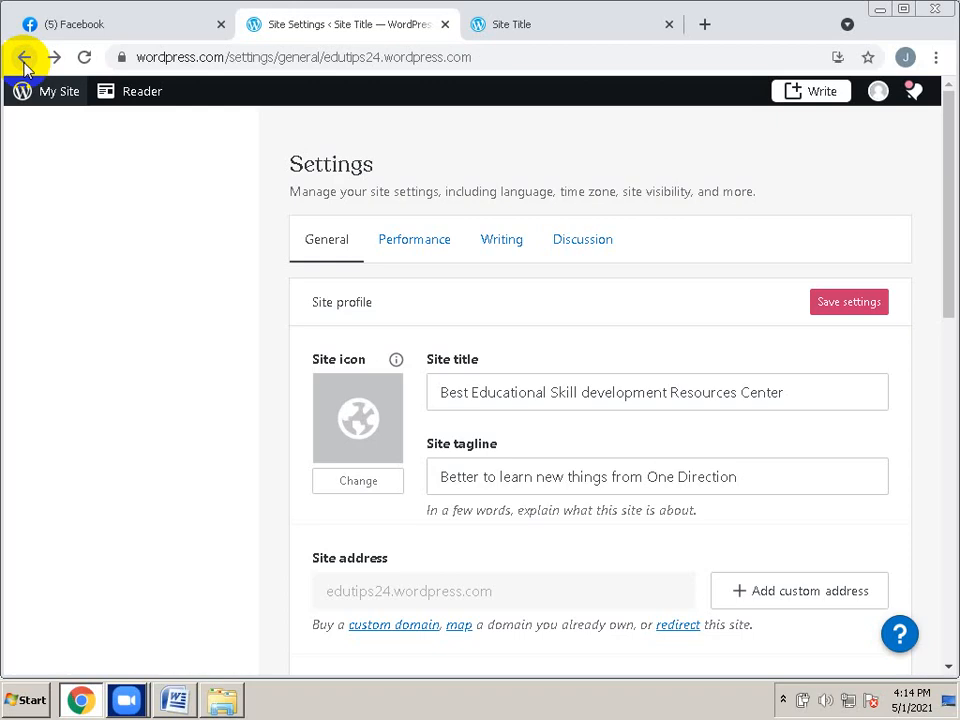
{"action": "left_click", "coordinate": [26, 66]}
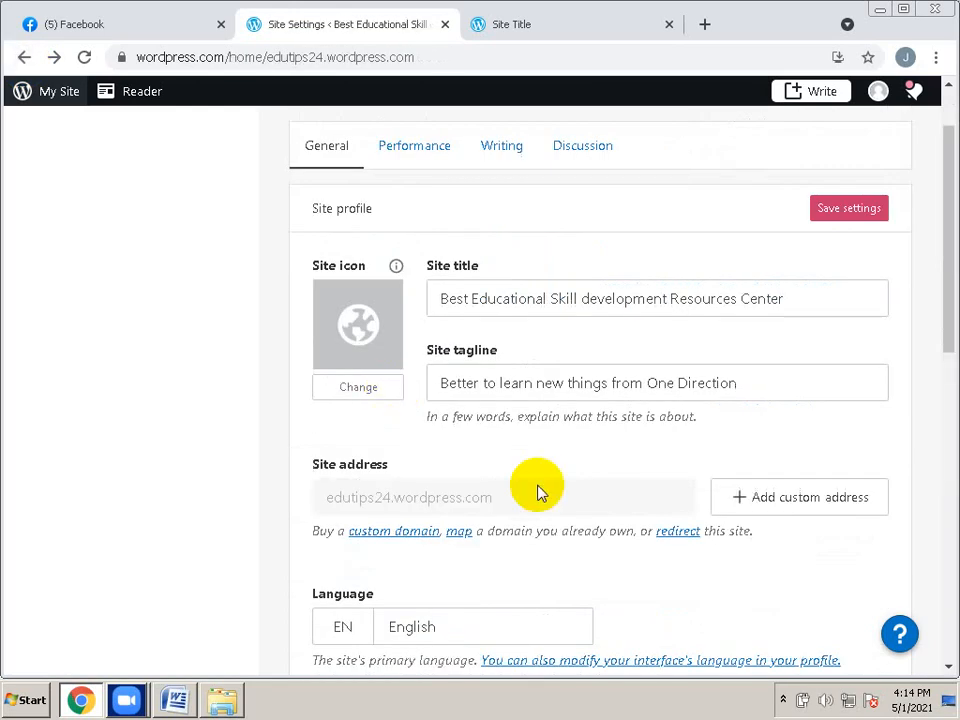
{"action": "scroll", "coordinate": [537, 490], "scroll_direction": "down", "scroll_amount": 5}
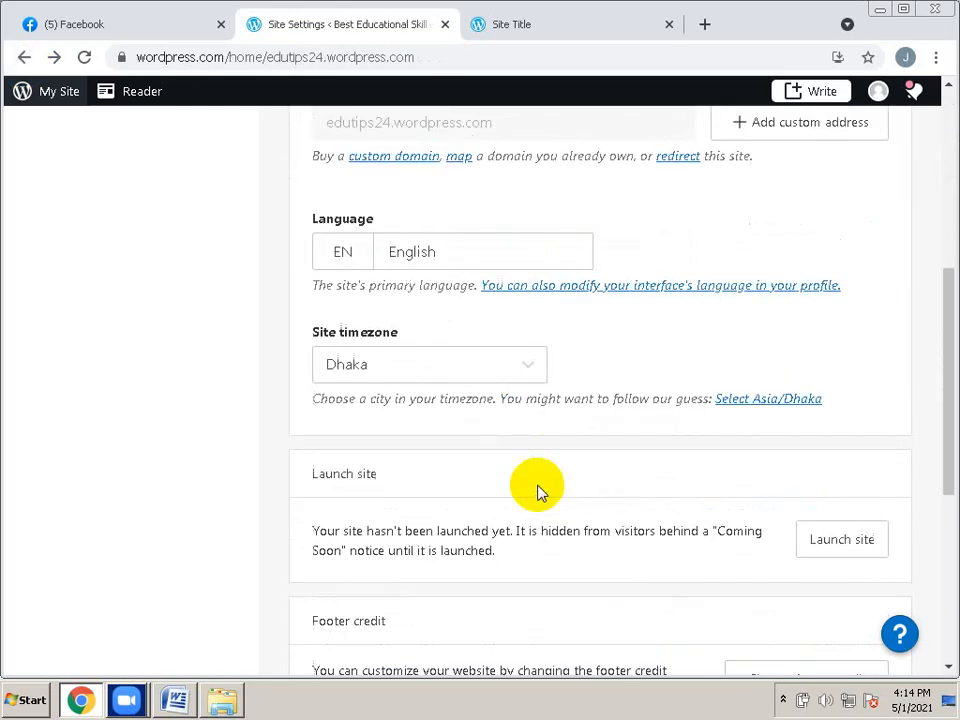
{"action": "scroll", "coordinate": [537, 490], "scroll_direction": "down", "scroll_amount": 2}
{"action": "scroll", "coordinate": [537, 490], "scroll_direction": "down", "scroll_amount": 2}
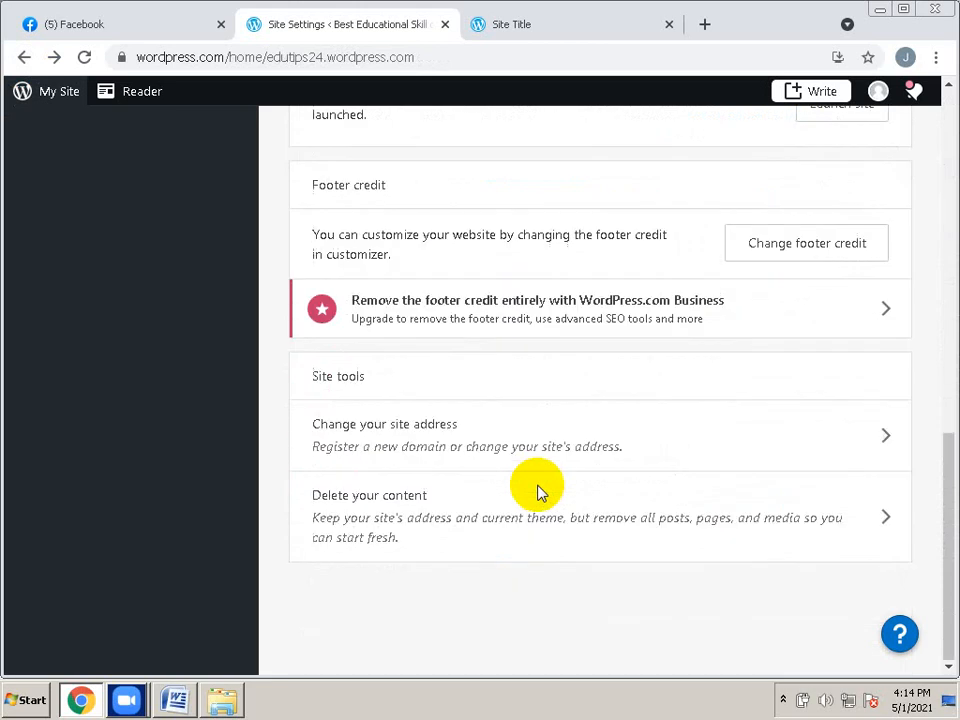
{"action": "scroll", "coordinate": [537, 490], "scroll_direction": "up", "scroll_amount": 3}
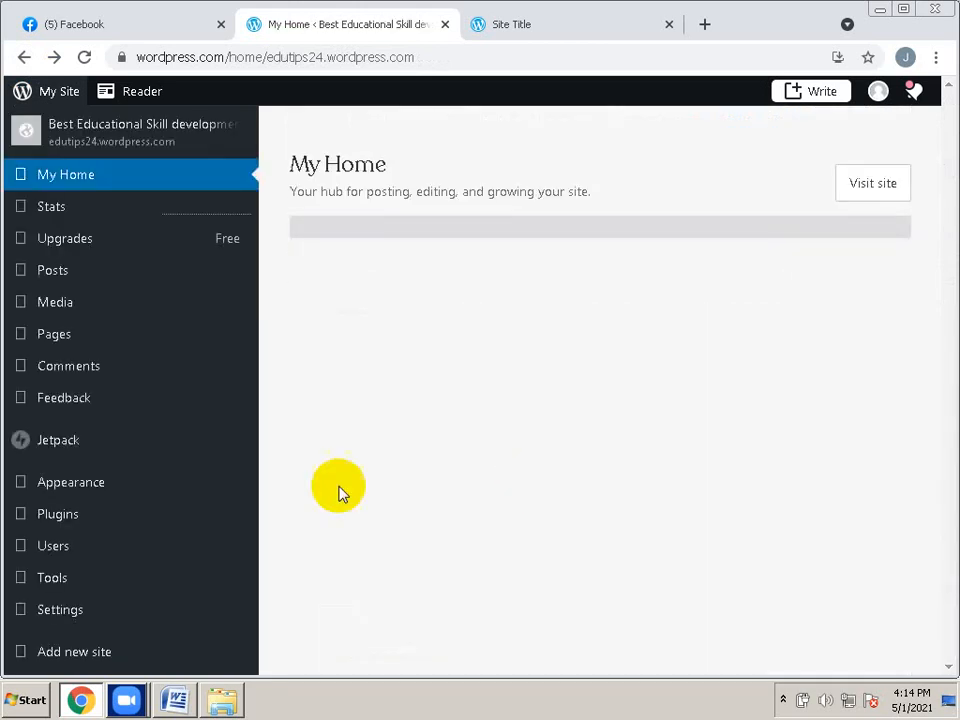
Skip site setup on the 'You launched your site!' card and open the site's General settings
{"action": "mouse_move", "coordinate": [198, 470]}
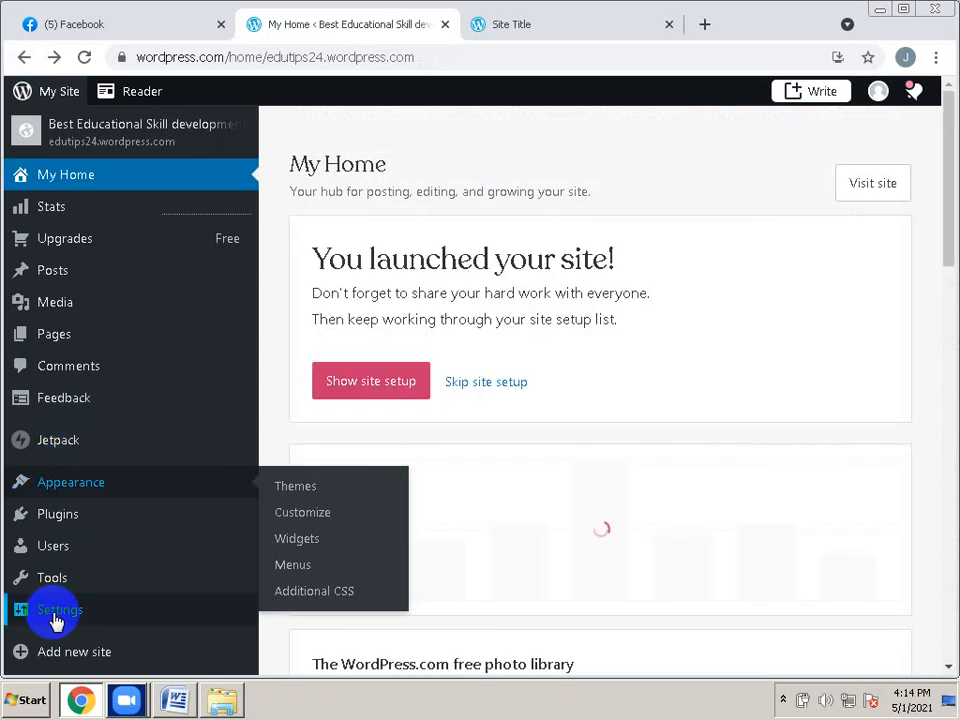
{"action": "mouse_move", "coordinate": [55, 620]}
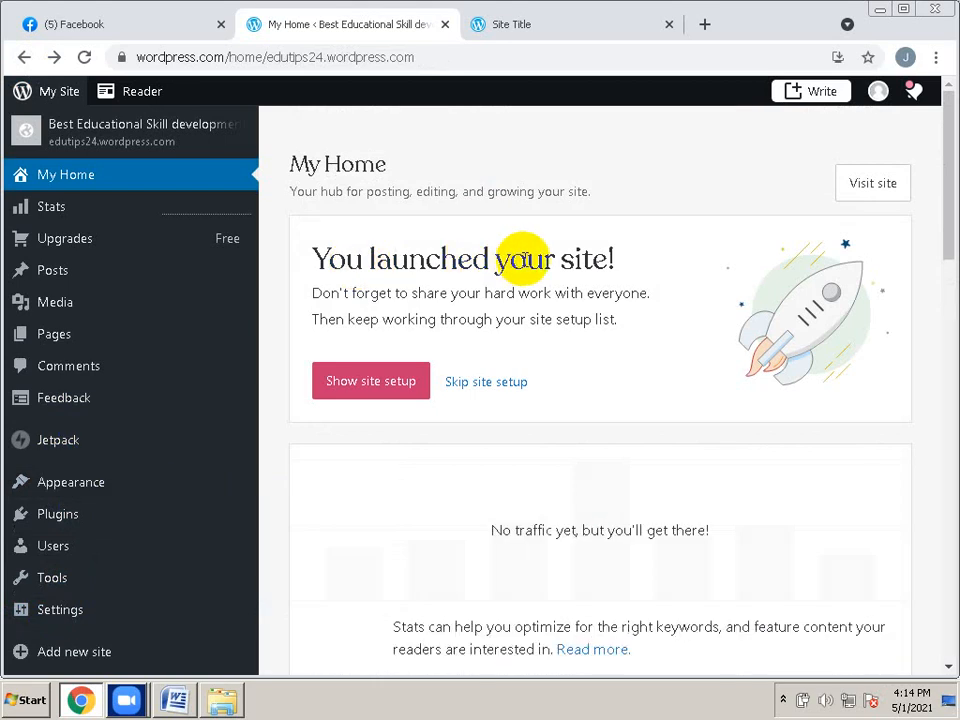
{"action": "left_click", "coordinate": [482, 384]}
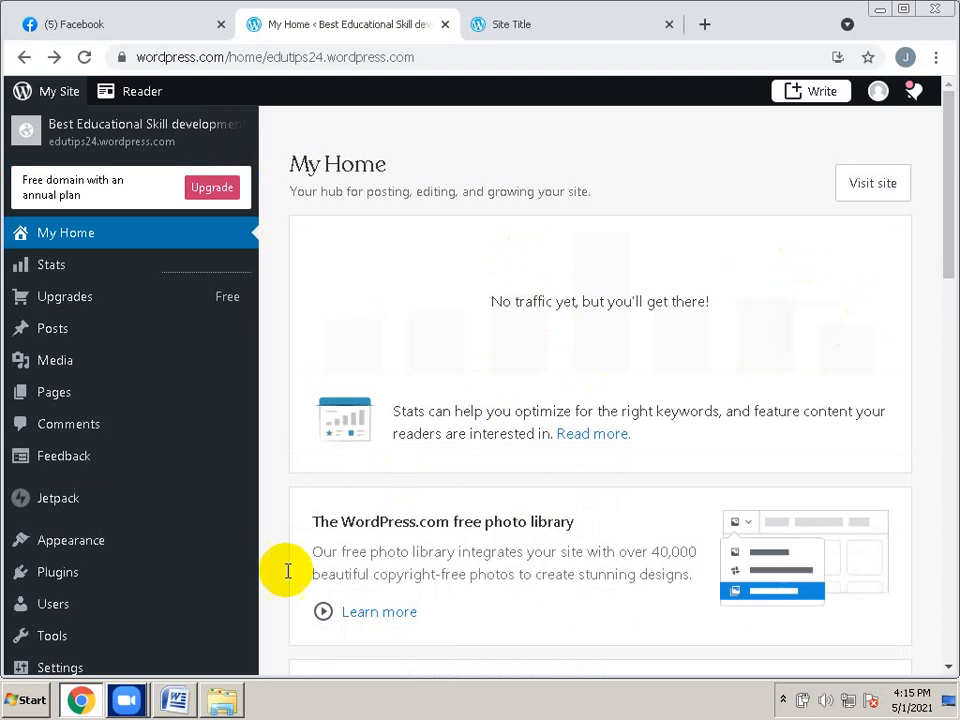
{"action": "scroll", "coordinate": [125, 545], "scroll_direction": "down", "scroll_amount": 3}
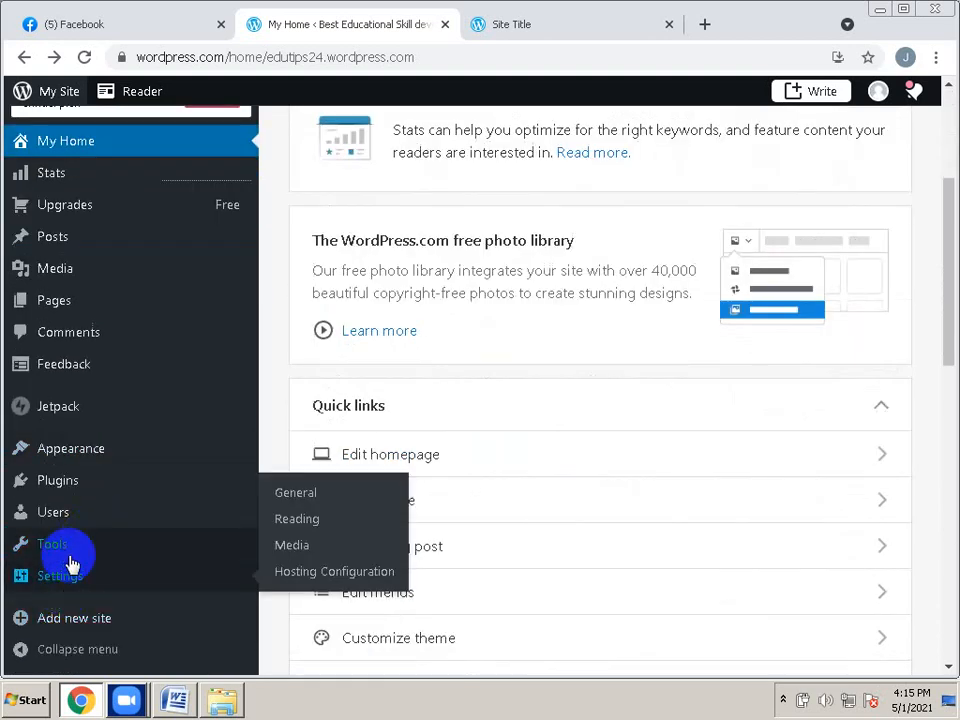
{"action": "left_click", "coordinate": [68, 578]}
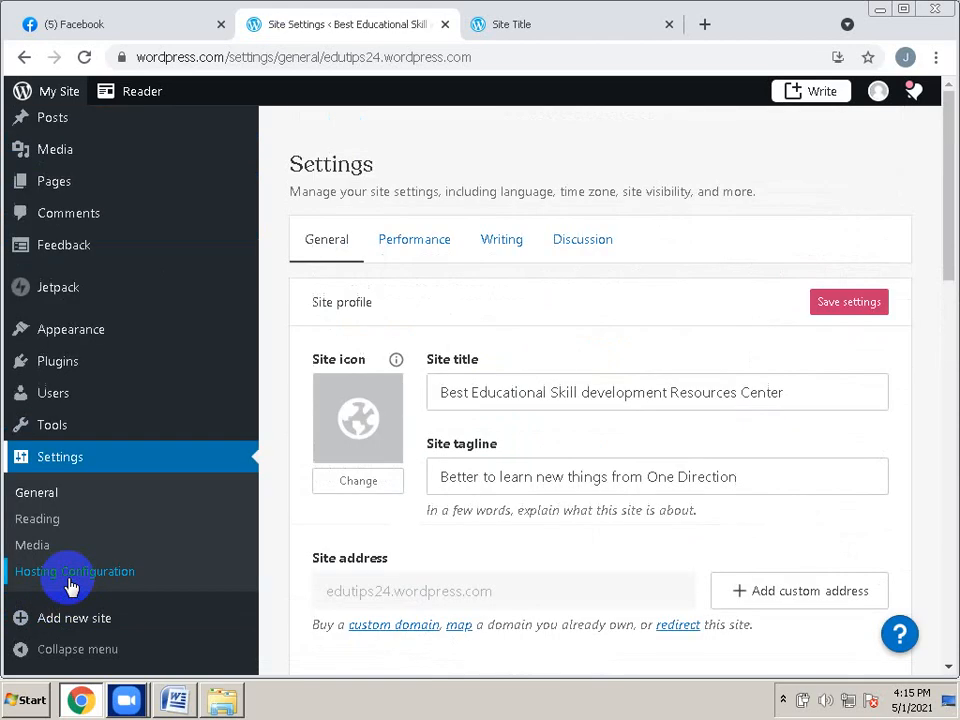
{"action": "scroll", "coordinate": [555, 485], "scroll_direction": "down", "scroll_amount": 2}
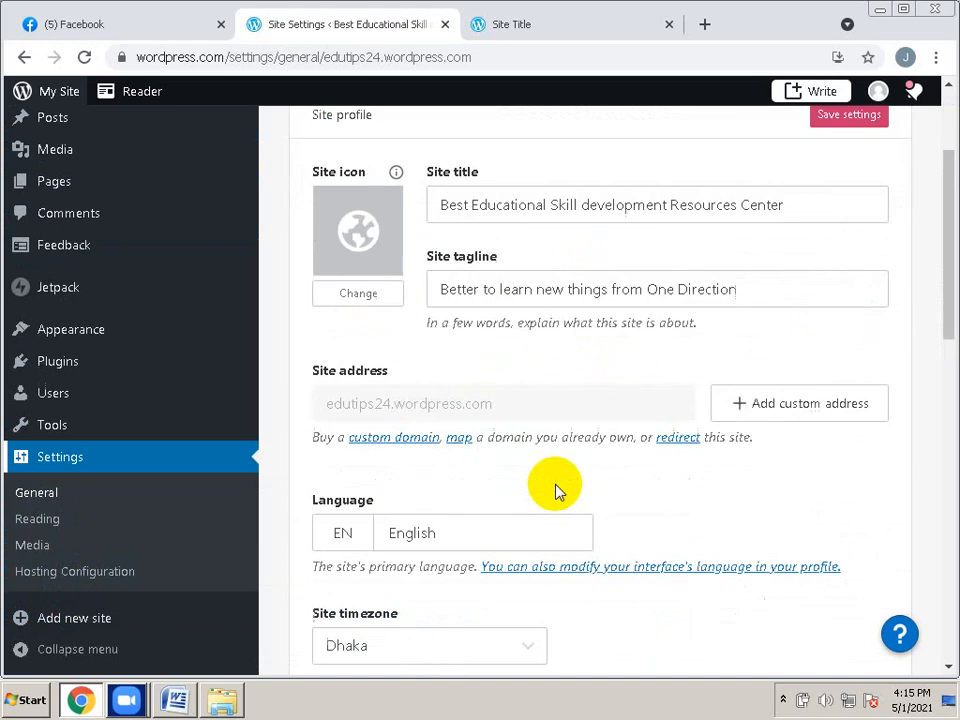
{"action": "scroll", "coordinate": [557, 490], "scroll_direction": "down", "scroll_amount": 1}
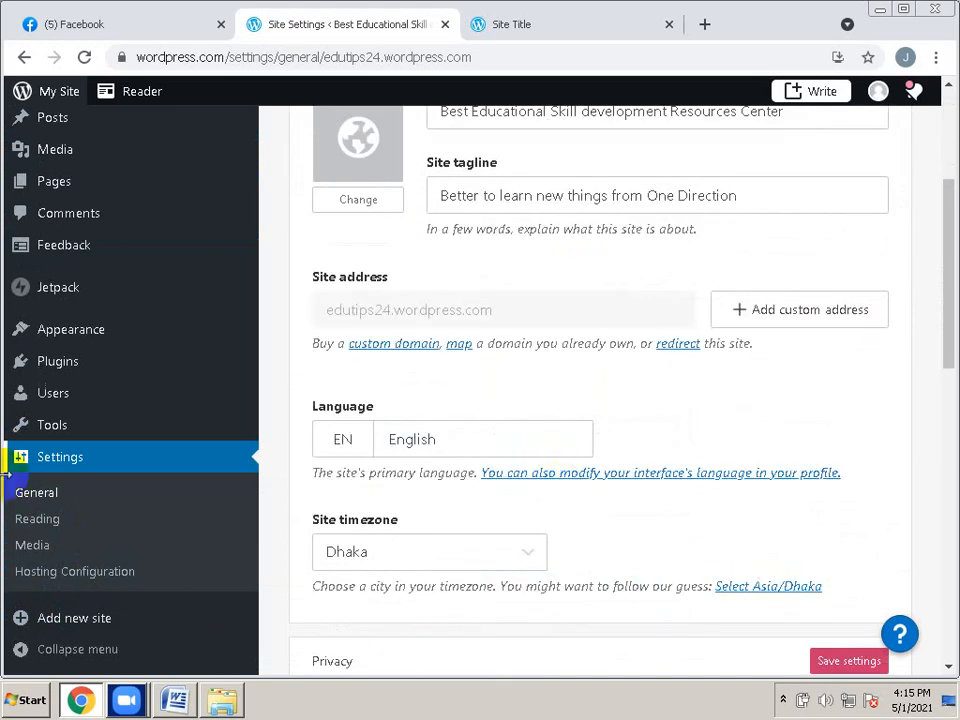
{"action": "scroll", "coordinate": [540, 485], "scroll_direction": "down", "scroll_amount": 3}
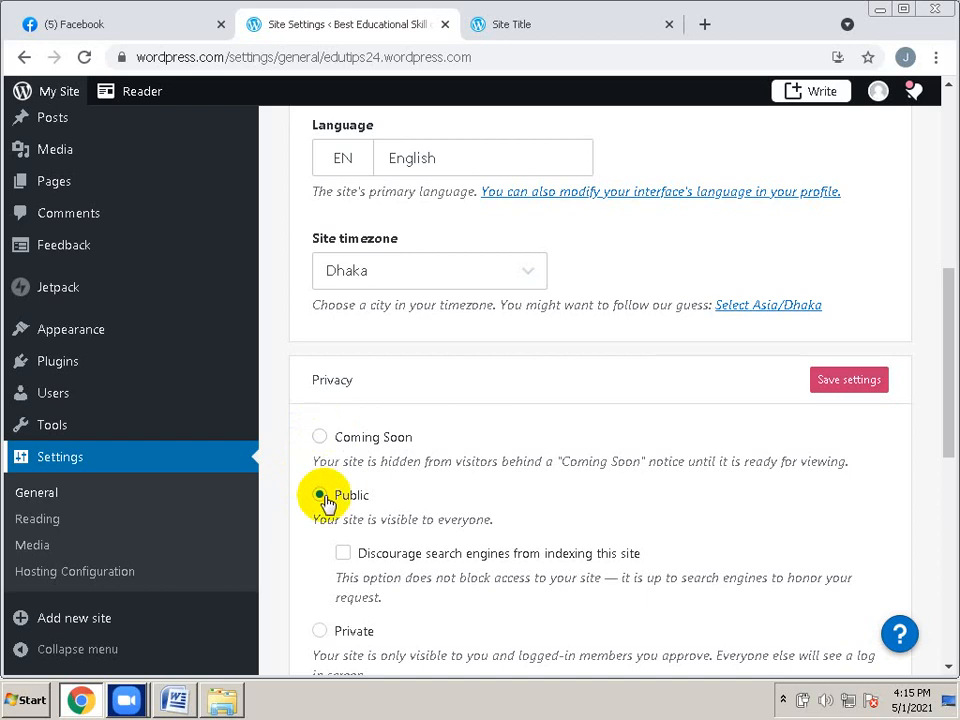
{"action": "scroll", "coordinate": [574, 450], "scroll_direction": "up", "scroll_amount": 4}
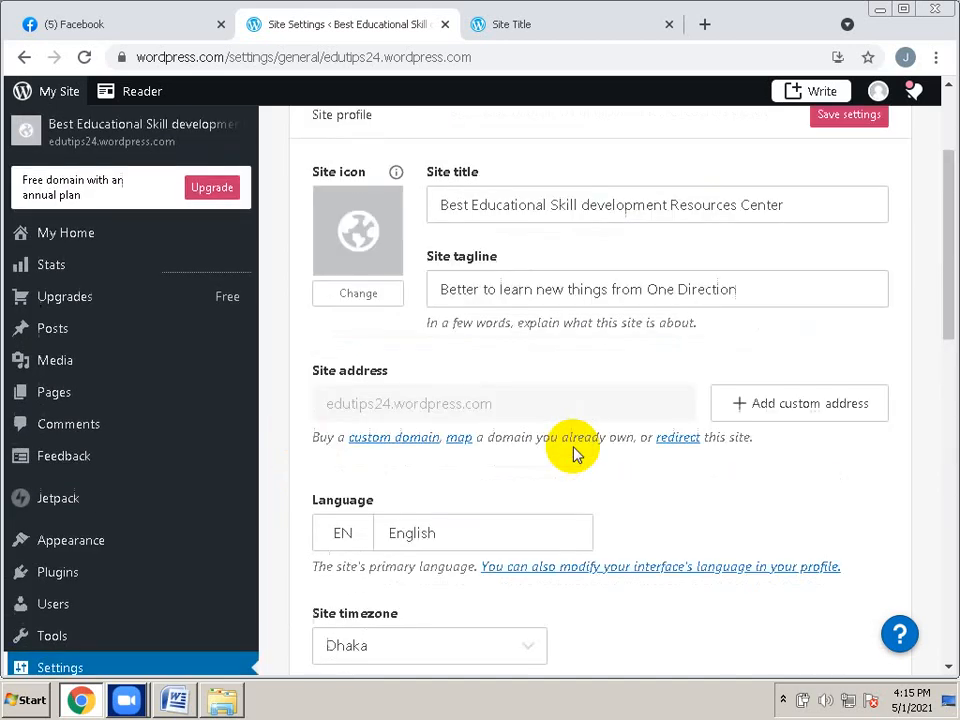
{"action": "scroll", "coordinate": [289, 368], "scroll_direction": "up", "scroll_amount": 1}
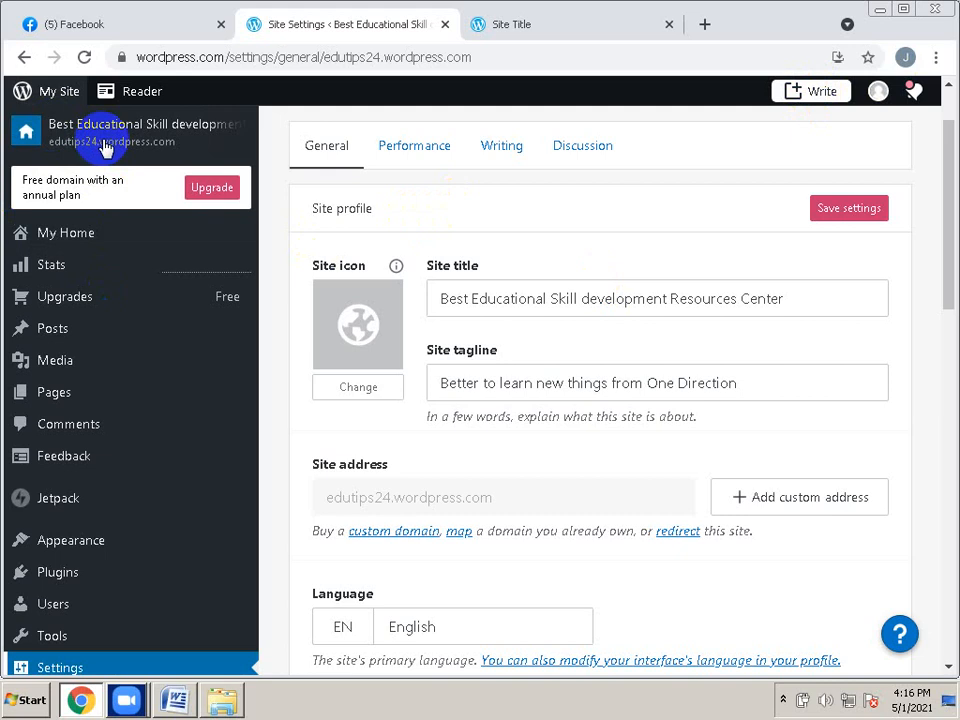
Preview the live edutips24 homepage from the site name in the My Site sidebar
{"action": "left_click", "coordinate": [47, 92]}
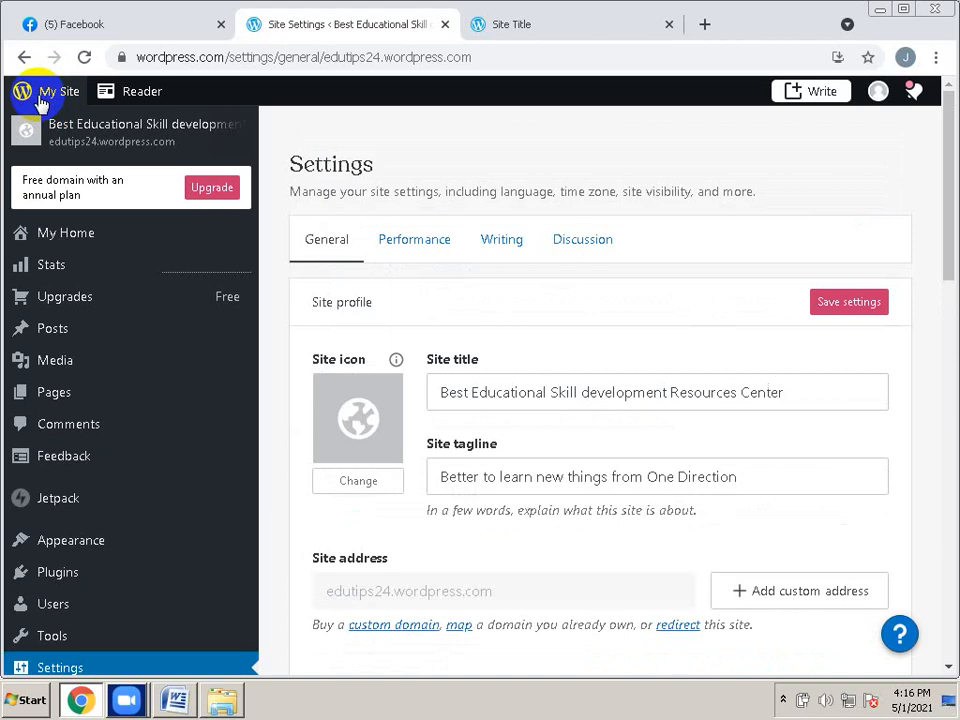
{"action": "left_click", "coordinate": [90, 141]}
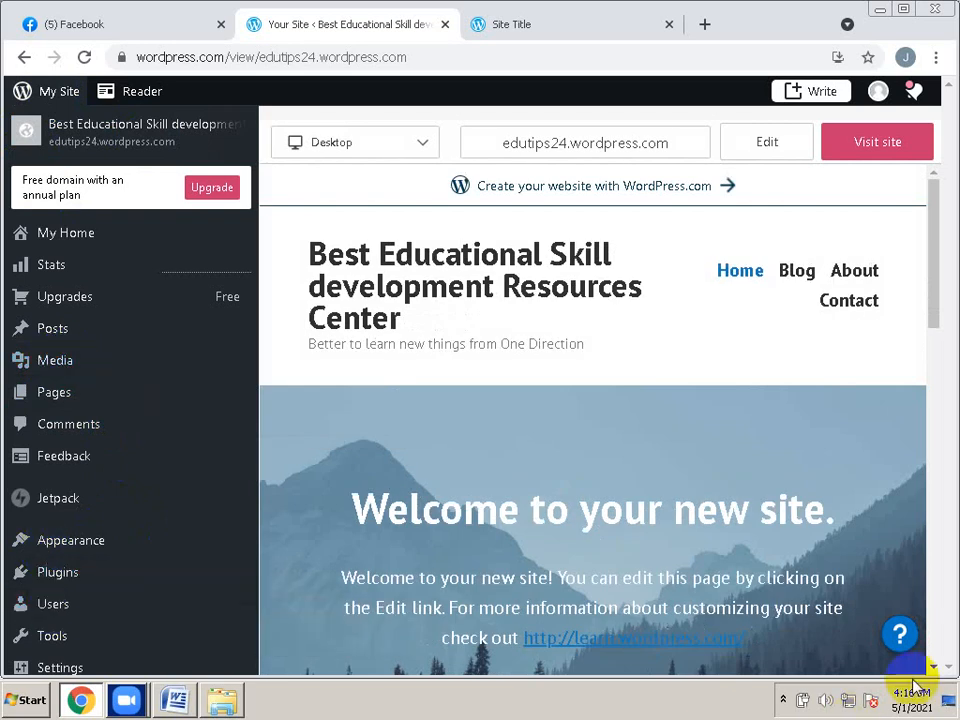
Choose Add new site in the My Site sidebar to begin the Start your website flow
{"action": "left_click", "coordinate": [783, 701]}
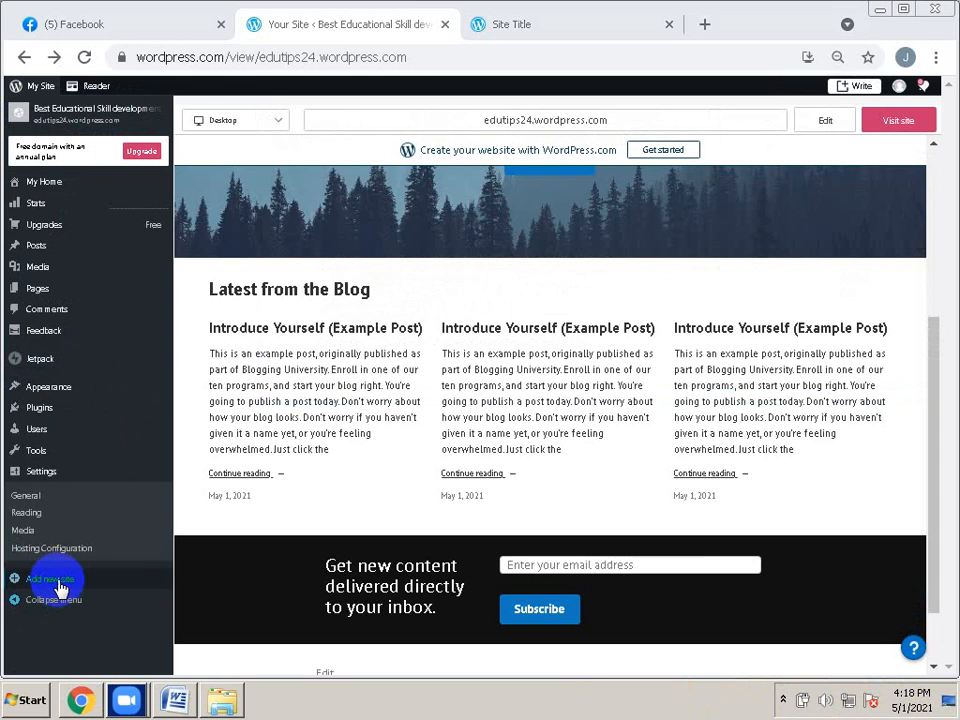
{"action": "left_click", "coordinate": [59, 589]}
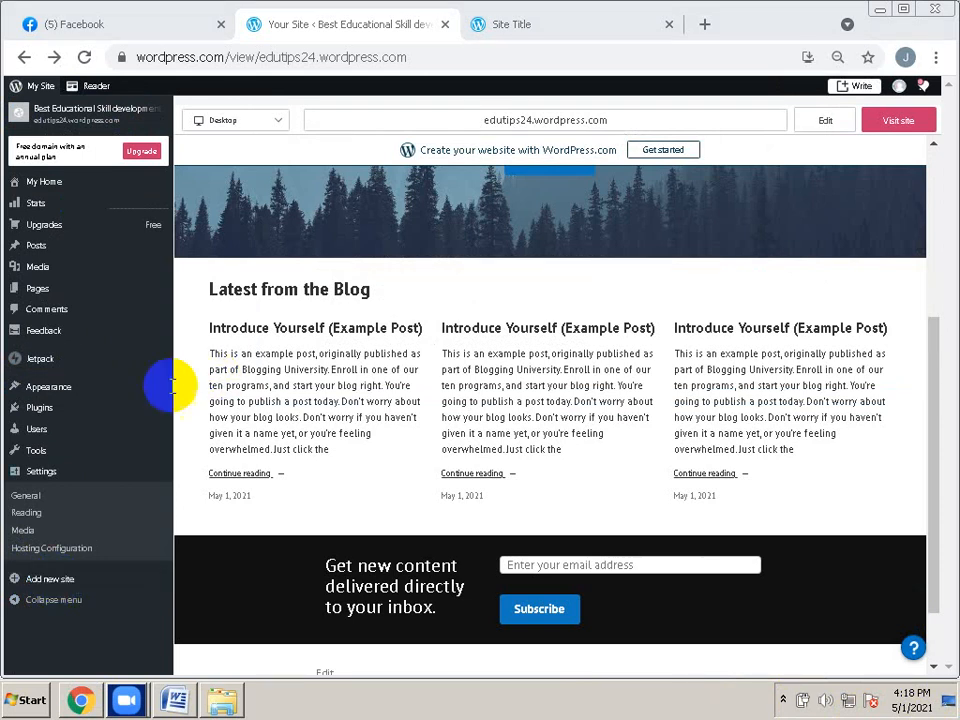
{"action": "left_click", "coordinate": [99, 387]}
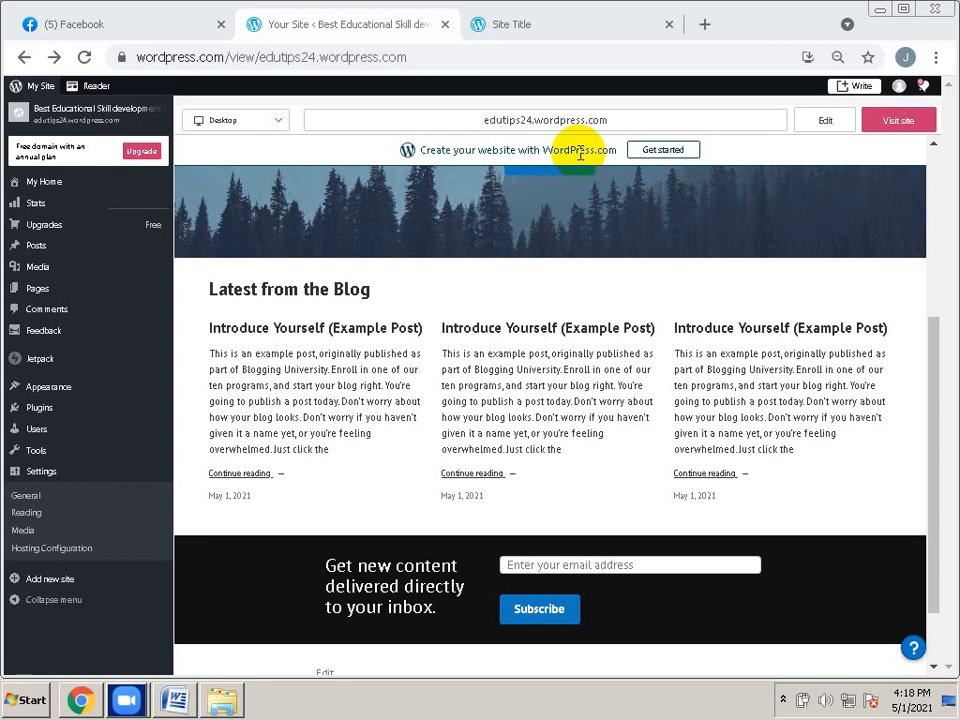
{"action": "left_click", "coordinate": [48, 590]}
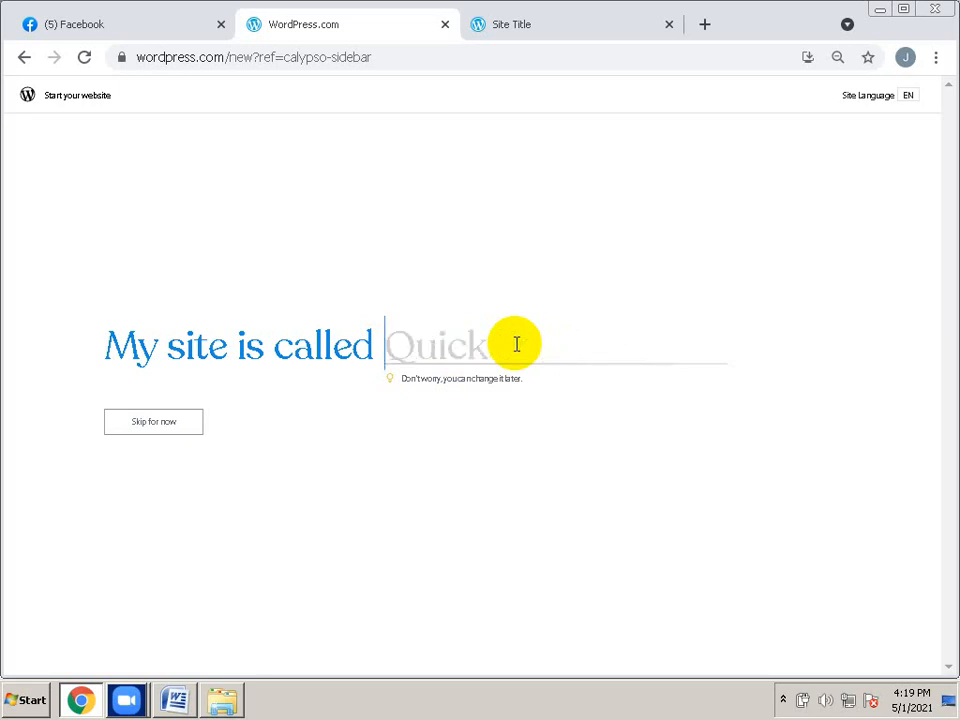
Name the new site 'Health Tips 24' and continue to the Choose a domain page
{"action": "type", "text": "He"}
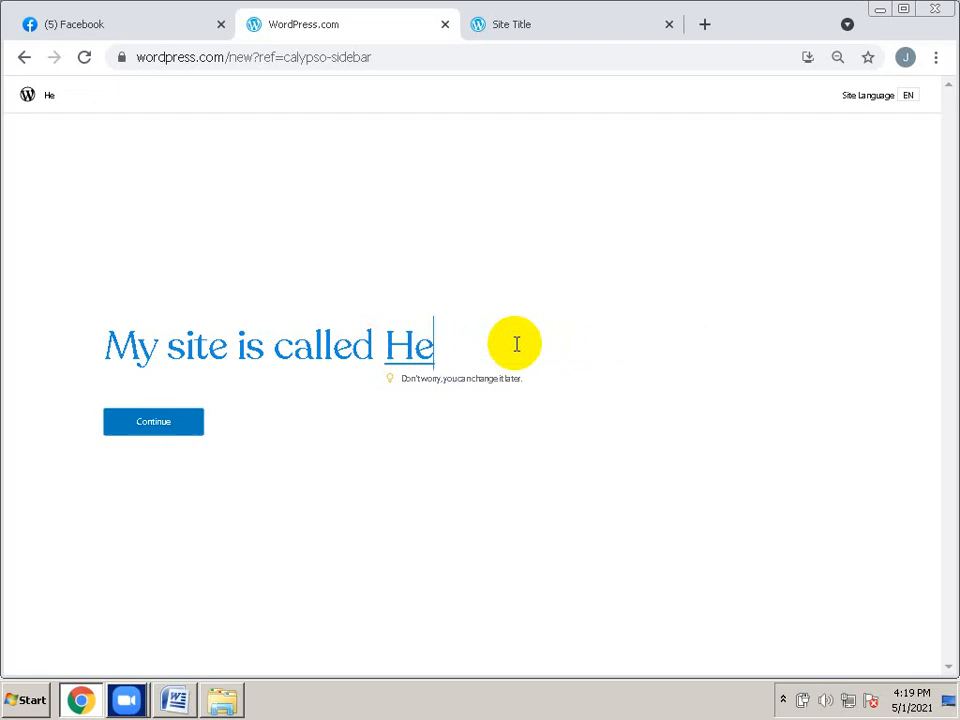
{"action": "type", "text": "althti"}
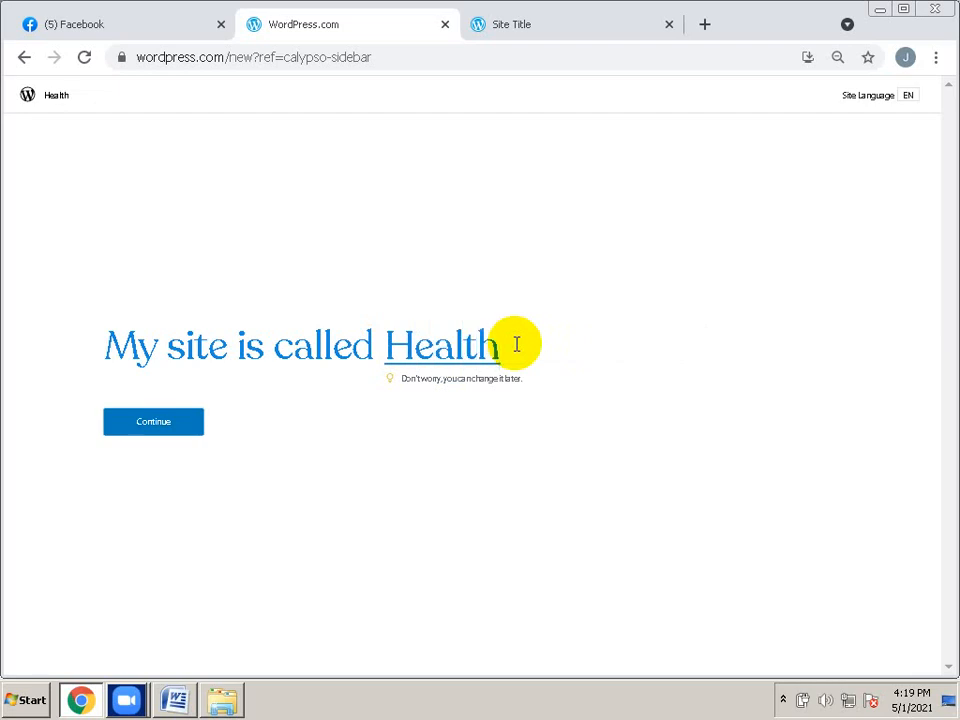
{"action": "key", "text": "BackSpace"}
{"action": "key", "text": "BackSpace"}
{"action": "type", "text": "Tips"}
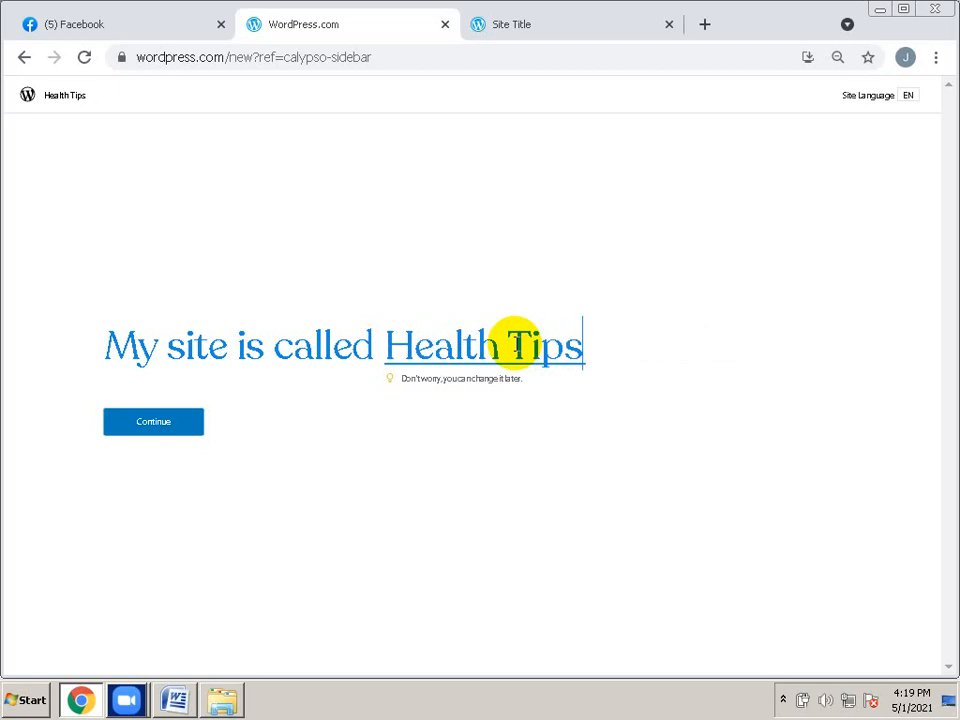
{"action": "type", "text": " 24"}
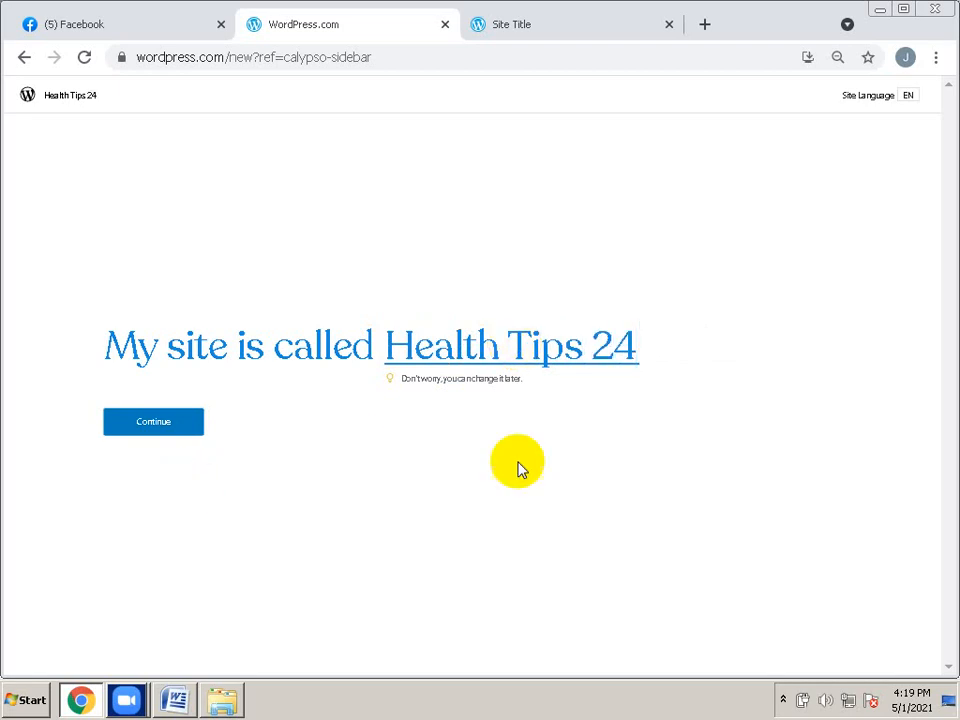
{"action": "left_click", "coordinate": [133, 430]}
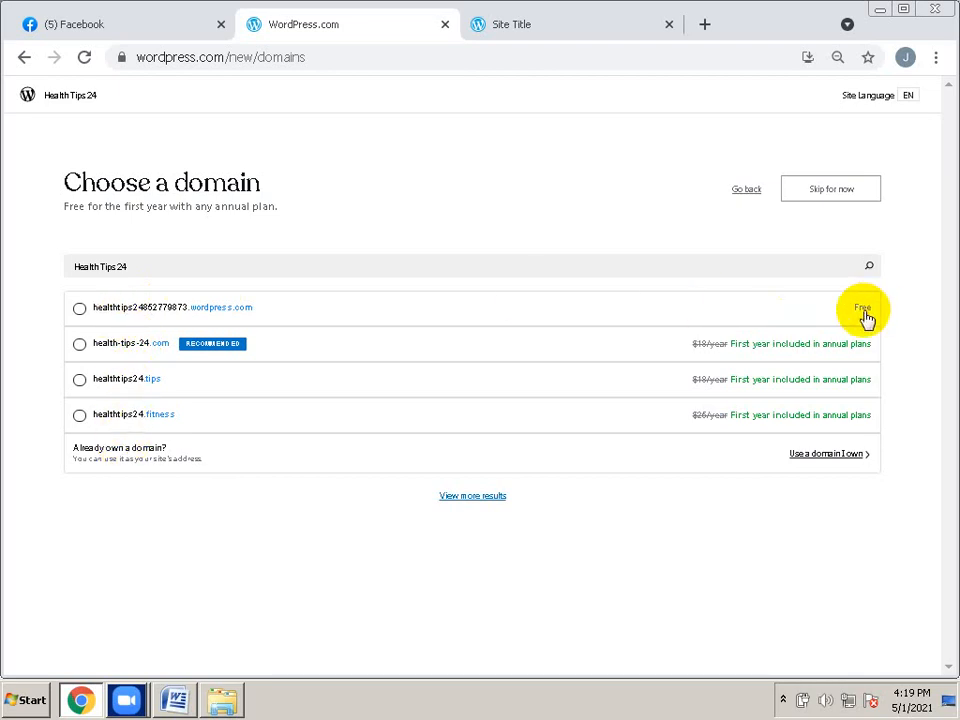
Keep the free .wordpress.com address for Health Tips 24 and continue to the design choice
{"action": "left_click", "coordinate": [745, 319]}
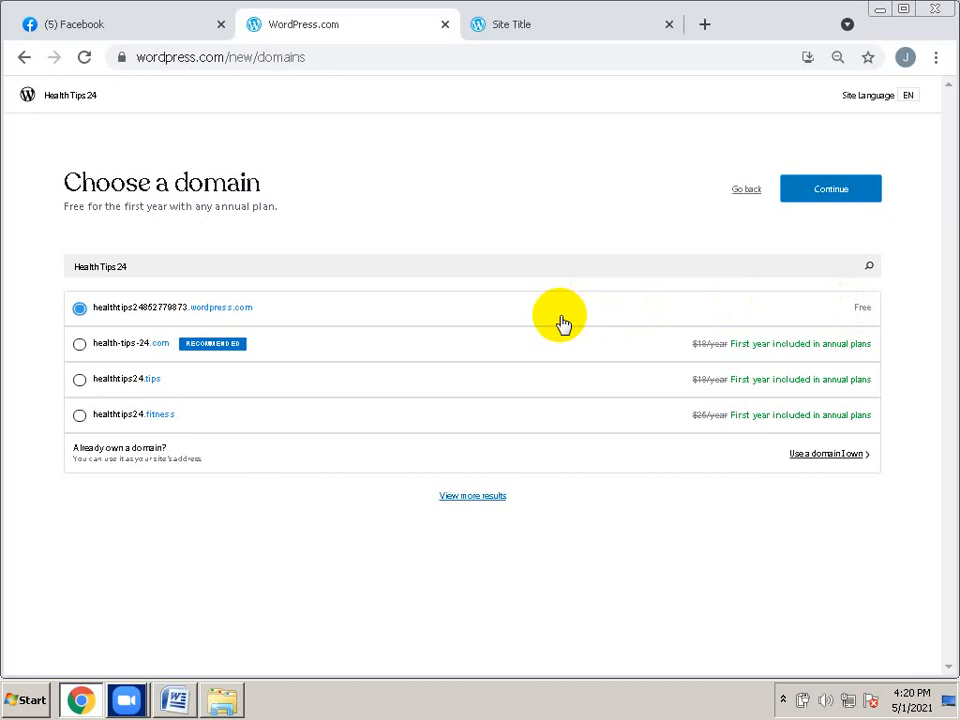
{"action": "left_click", "coordinate": [892, 180]}
{"action": "left_click", "coordinate": [907, 300]}
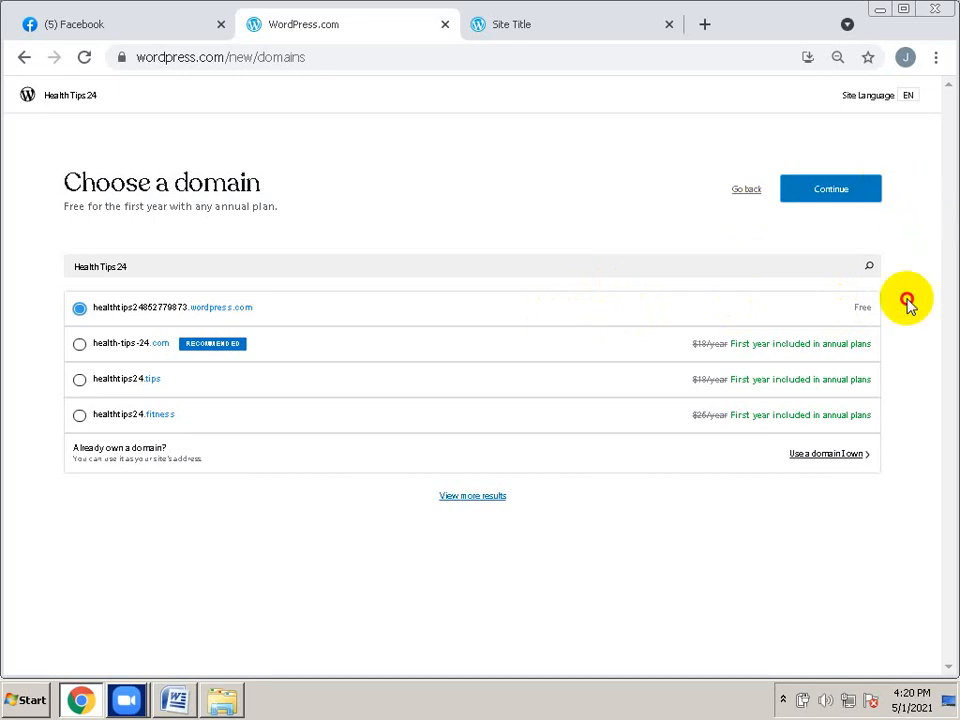
{"action": "left_click", "coordinate": [837, 196]}
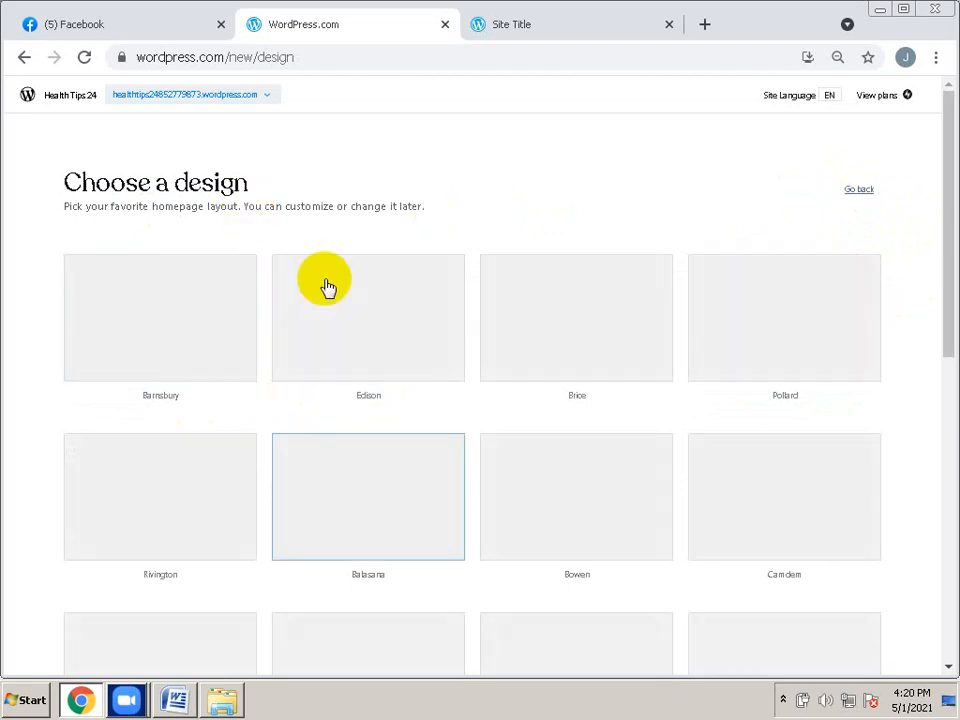
Browse the design grid and pick the Barnsbury homepage layout
{"action": "scroll", "coordinate": [455, 364], "scroll_direction": "down", "scroll_amount": 2}
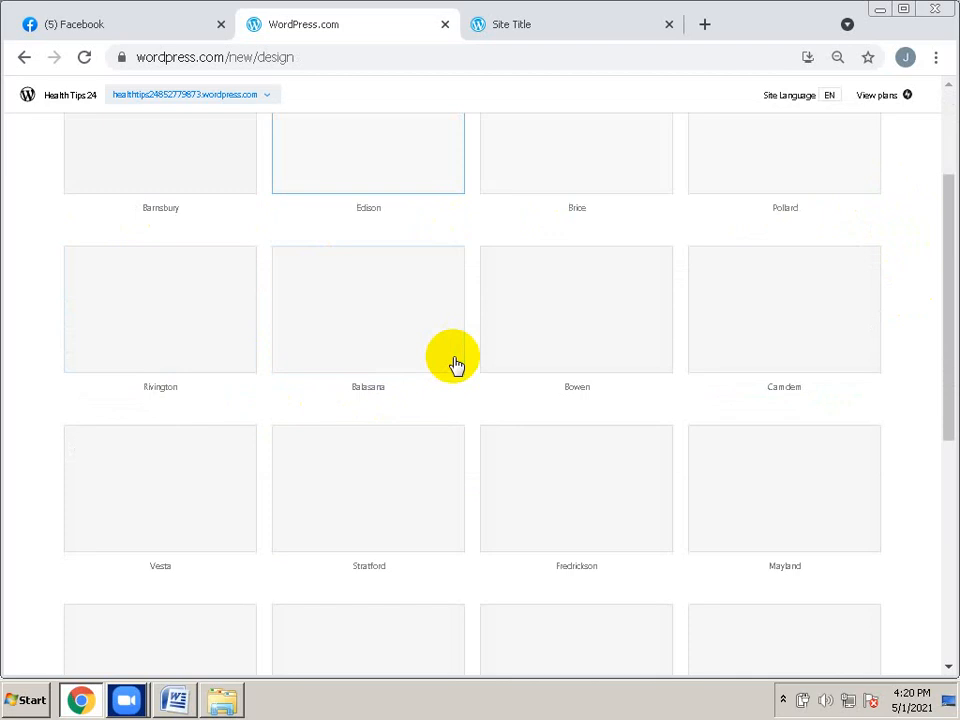
{"action": "scroll", "coordinate": [455, 364], "scroll_direction": "down", "scroll_amount": 5}
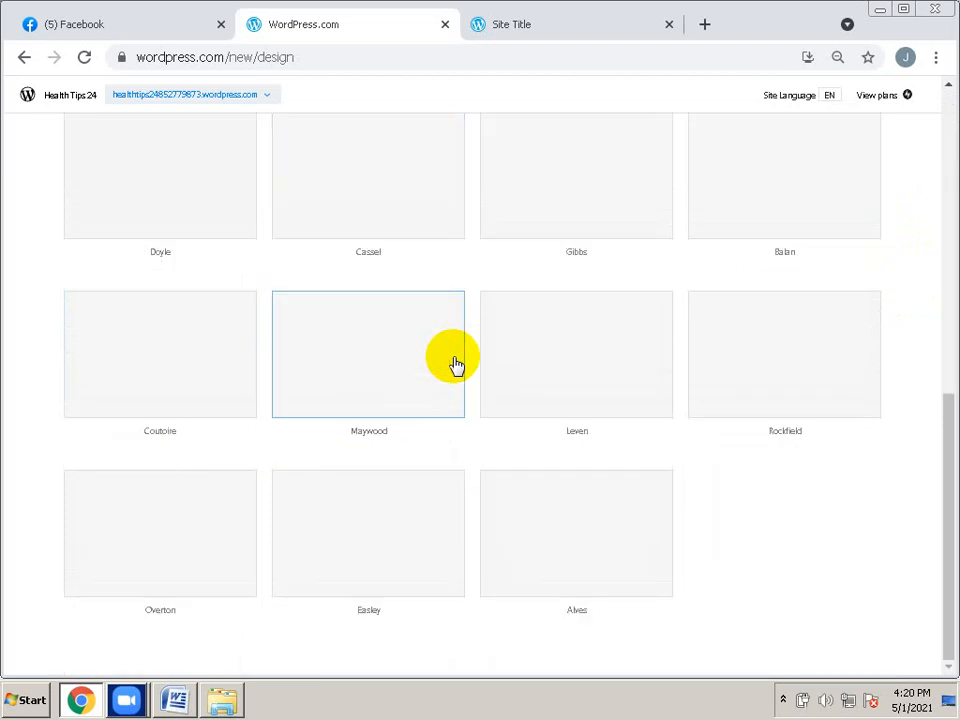
{"action": "scroll", "coordinate": [272, 326], "scroll_direction": "up", "scroll_amount": 10}
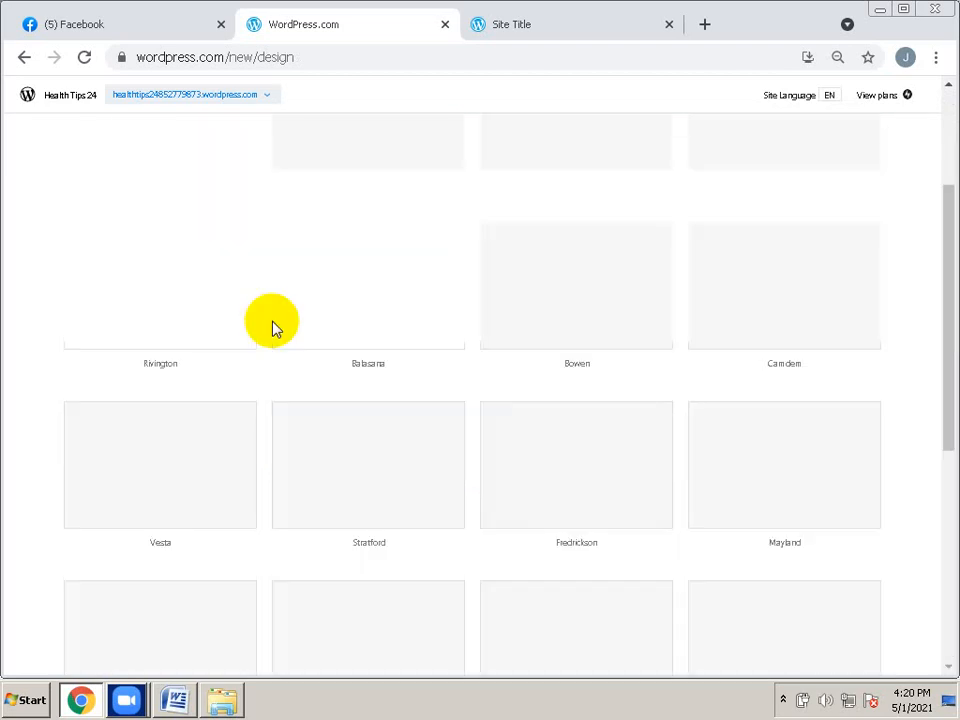
{"action": "scroll", "coordinate": [143, 220], "scroll_direction": "up", "scroll_amount": 2}
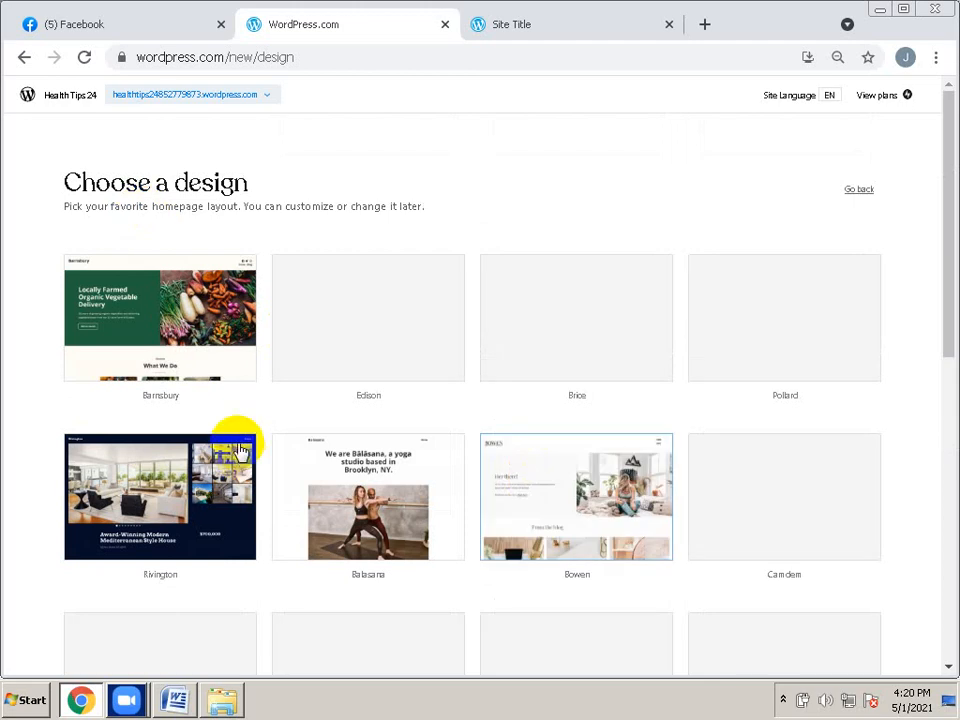
{"action": "scroll", "coordinate": [262, 425], "scroll_direction": "down", "scroll_amount": 1}
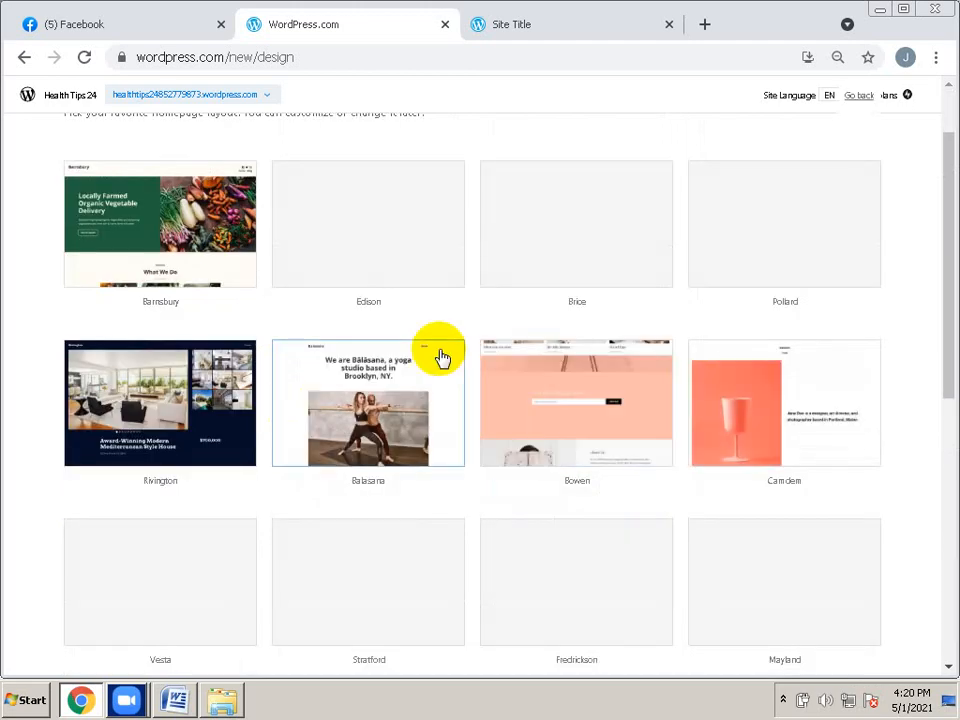
{"action": "scroll", "coordinate": [441, 358], "scroll_direction": "down", "scroll_amount": 1}
{"action": "scroll", "coordinate": [352, 320], "scroll_direction": "up", "scroll_amount": 2}
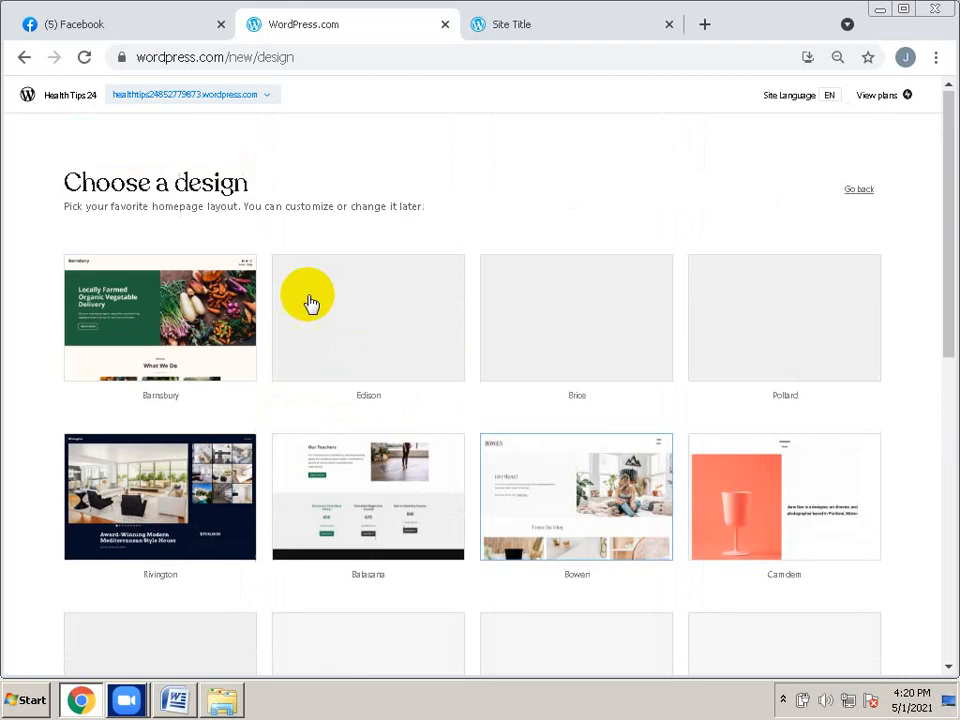
{"action": "left_click", "coordinate": [164, 328]}
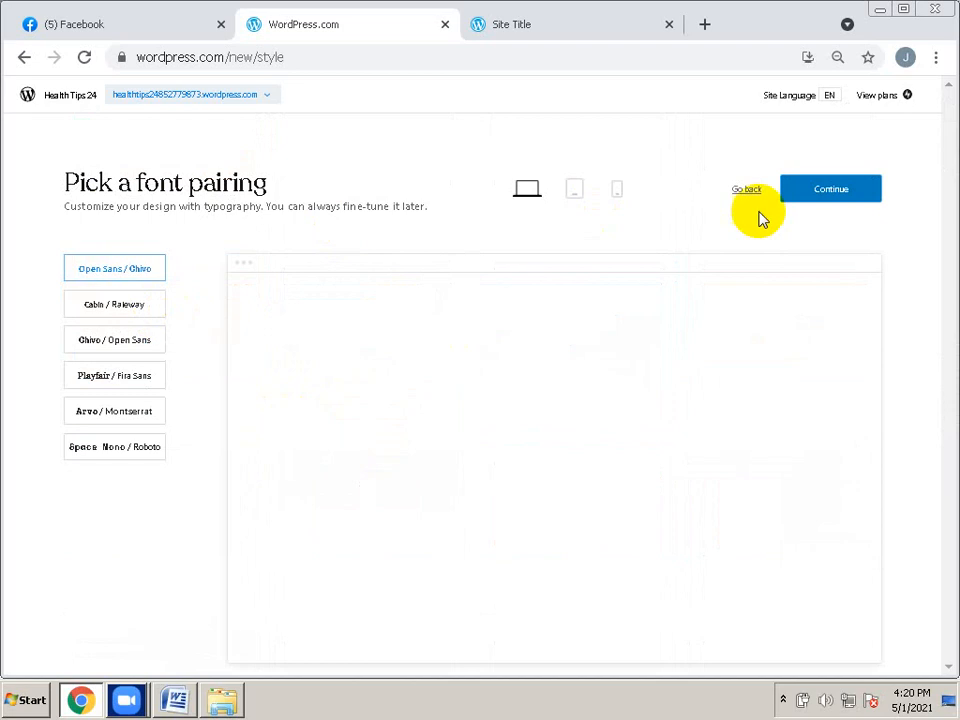
Accept the Open Sans / Chivo font pairing and skip the extra features question
{"action": "left_click", "coordinate": [826, 198]}
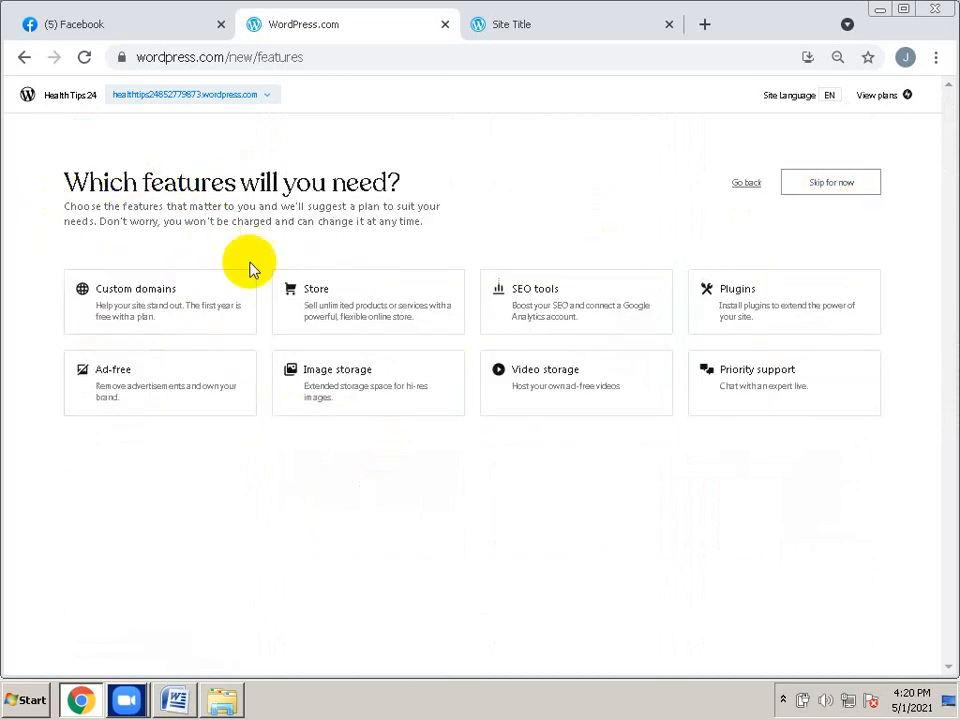
{"action": "left_click", "coordinate": [832, 190]}
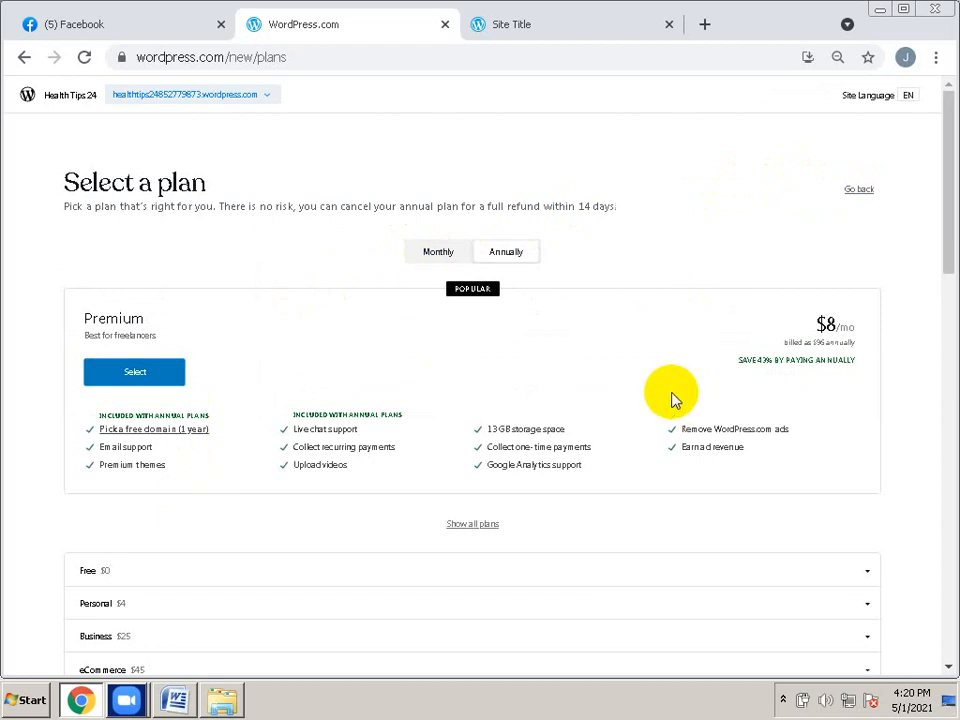
Select the $0 Free column at the bottom of the plan comparison table
{"action": "scroll", "coordinate": [889, 466], "scroll_direction": "down", "scroll_amount": 4}
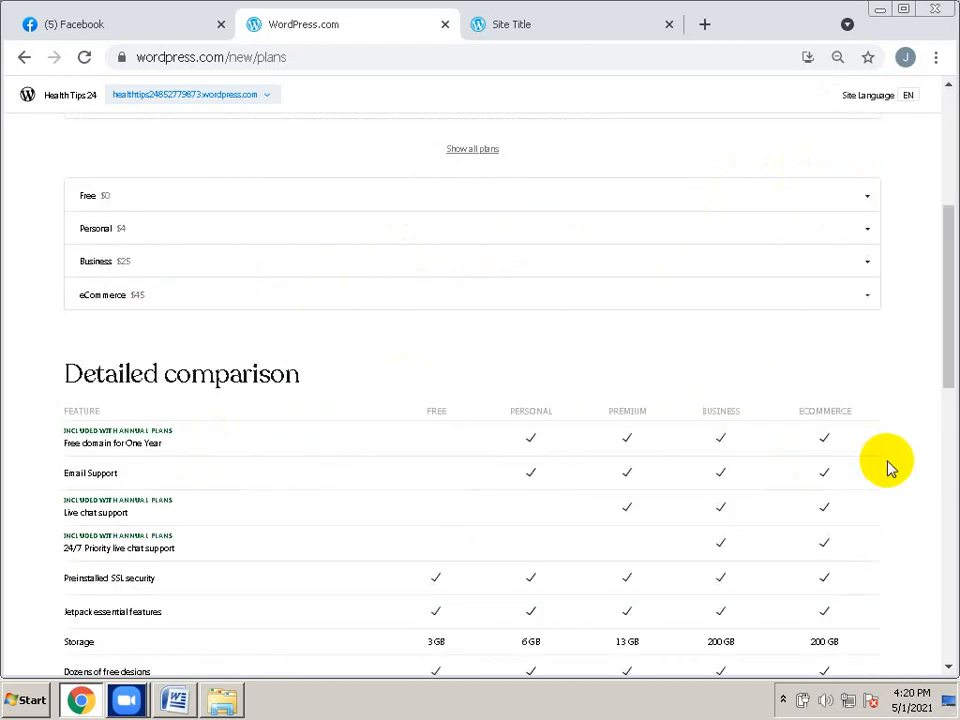
{"action": "scroll", "coordinate": [889, 466], "scroll_direction": "down", "scroll_amount": 3}
{"action": "scroll", "coordinate": [889, 466], "scroll_direction": "up", "scroll_amount": 1}
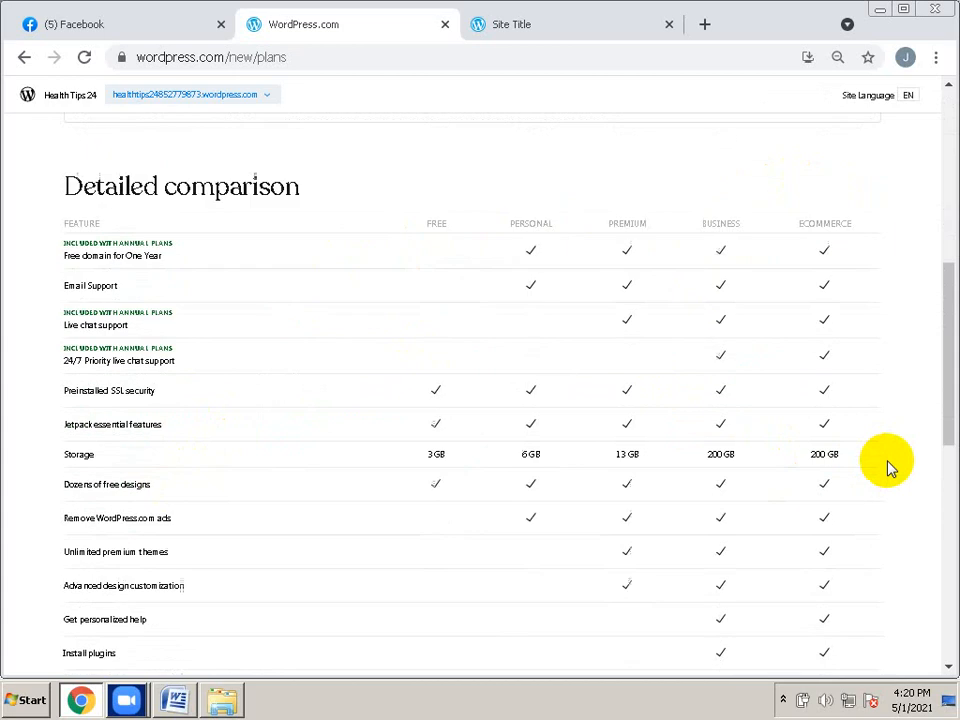
{"action": "scroll", "coordinate": [889, 466], "scroll_direction": "down", "scroll_amount": 7}
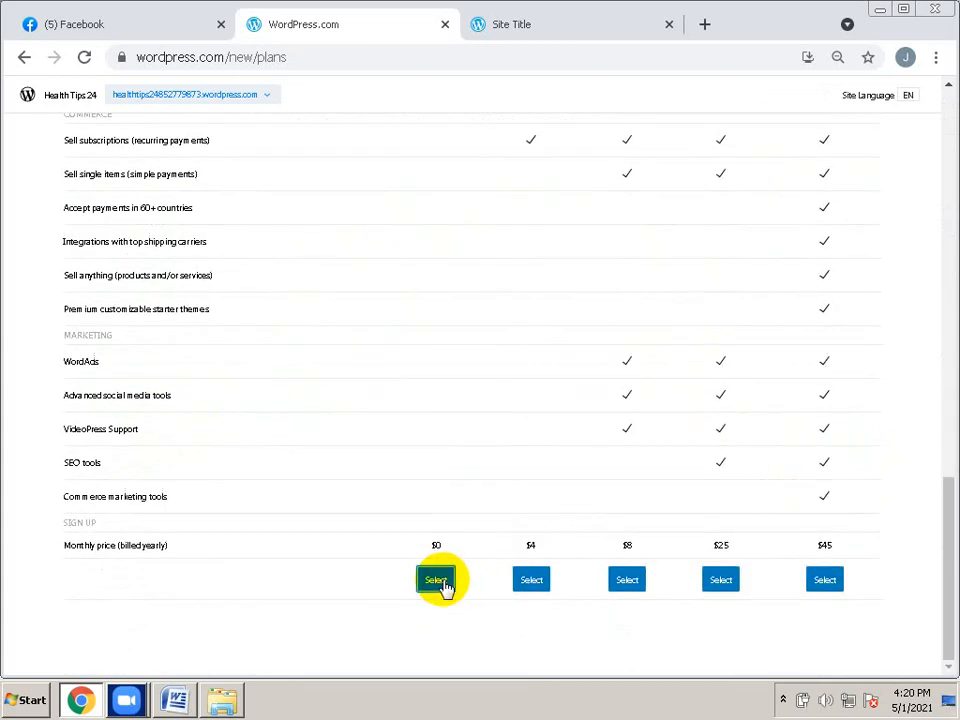
{"action": "left_click", "coordinate": [440, 582]}
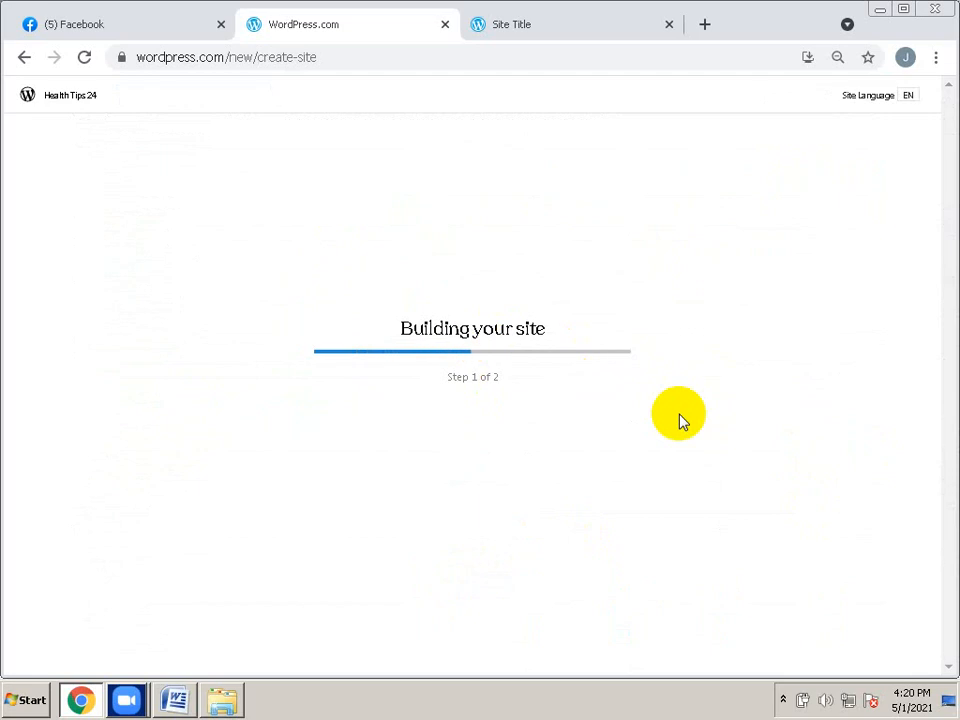
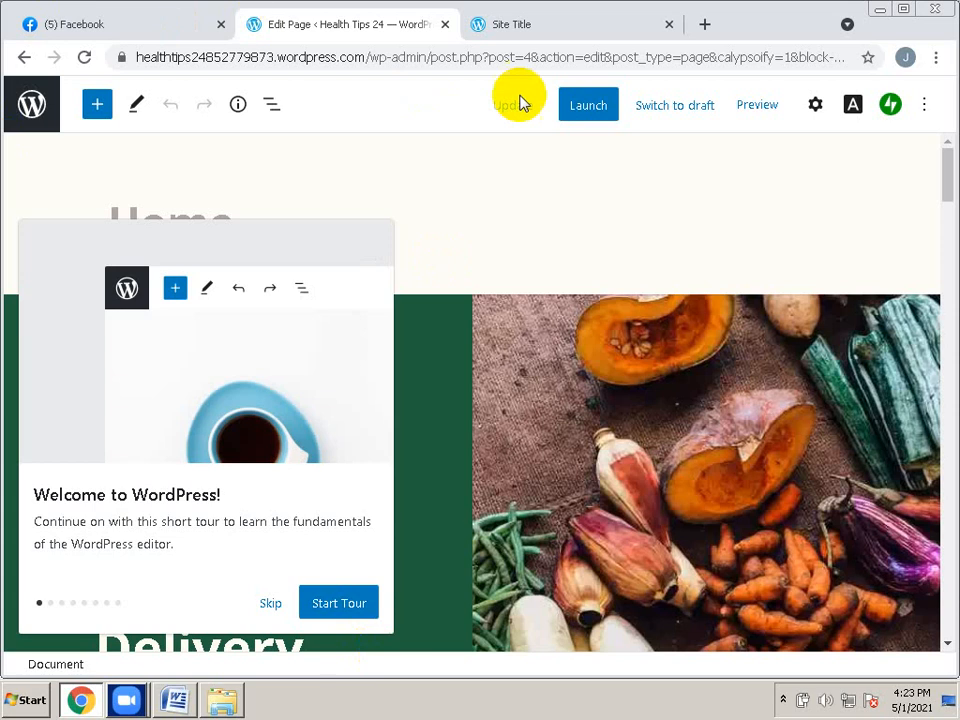
Look through the site launch setup options, then close the launch page
{"action": "left_click", "coordinate": [594, 112]}
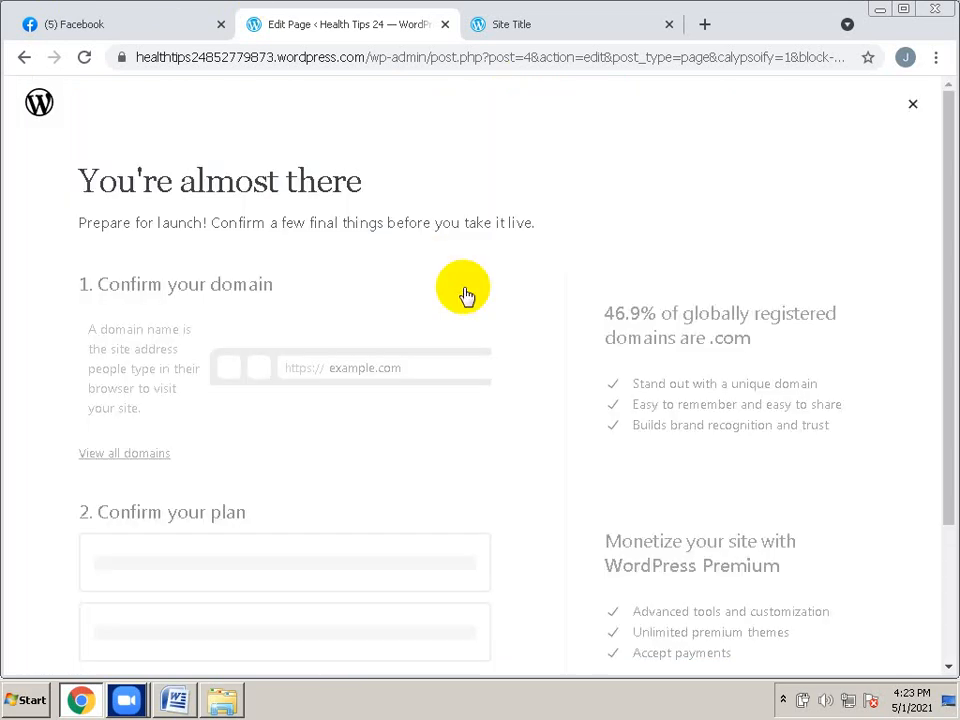
{"action": "scroll", "coordinate": [466, 295], "scroll_direction": "down", "scroll_amount": 1}
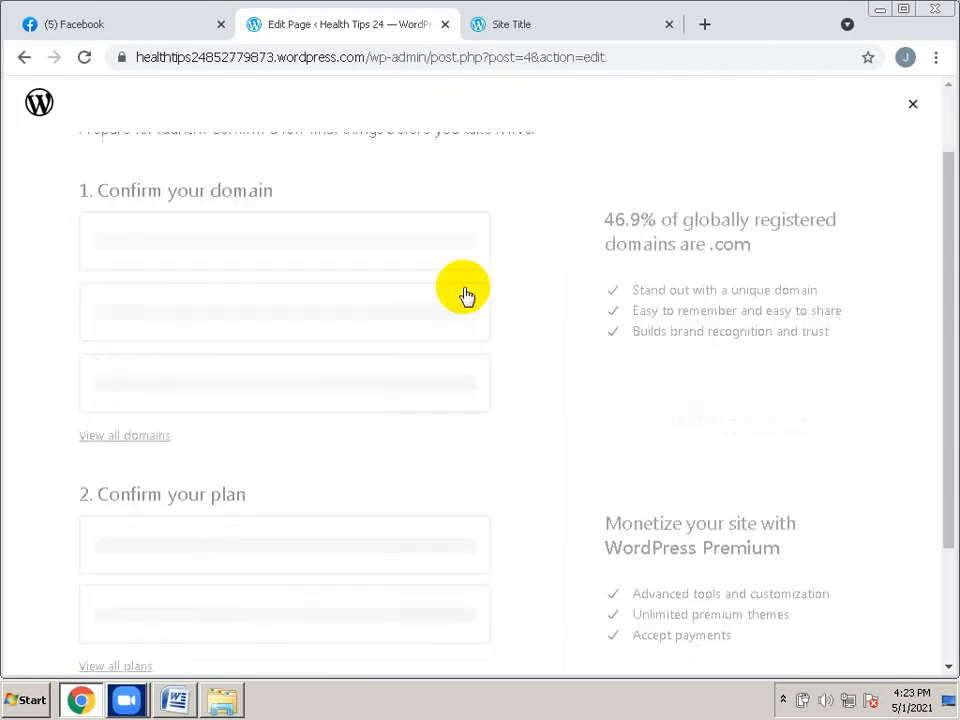
{"action": "scroll", "coordinate": [466, 295], "scroll_direction": "down", "scroll_amount": 2}
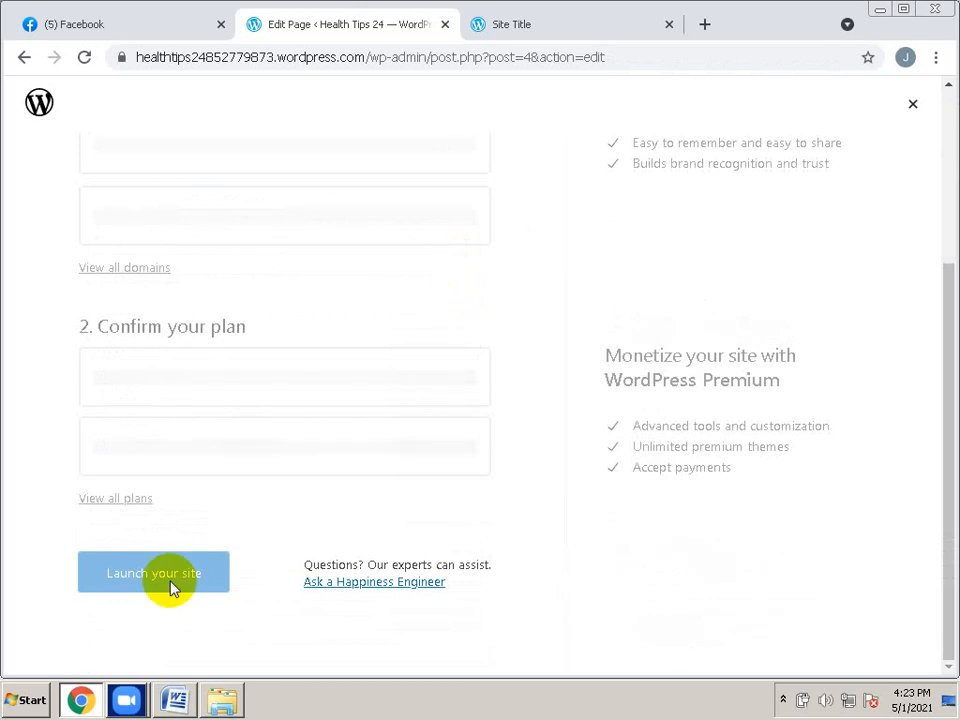
{"action": "left_click", "coordinate": [468, 381]}
{"action": "scroll", "coordinate": [468, 381], "scroll_direction": "up", "scroll_amount": 3}
{"action": "left_click", "coordinate": [912, 109]}
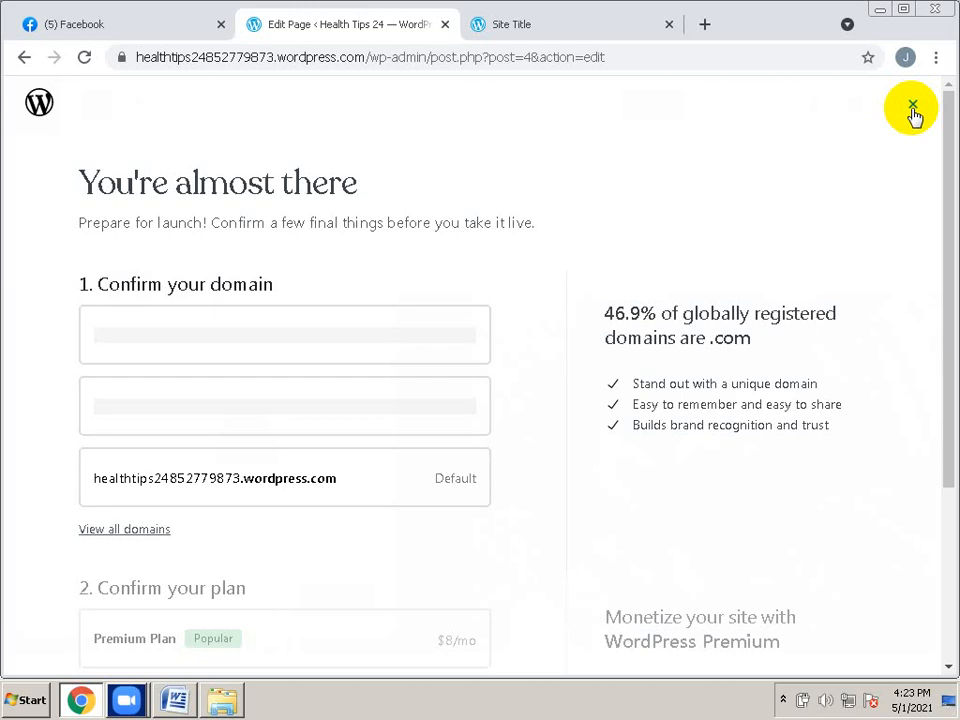
{"action": "left_click", "coordinate": [913, 106]}
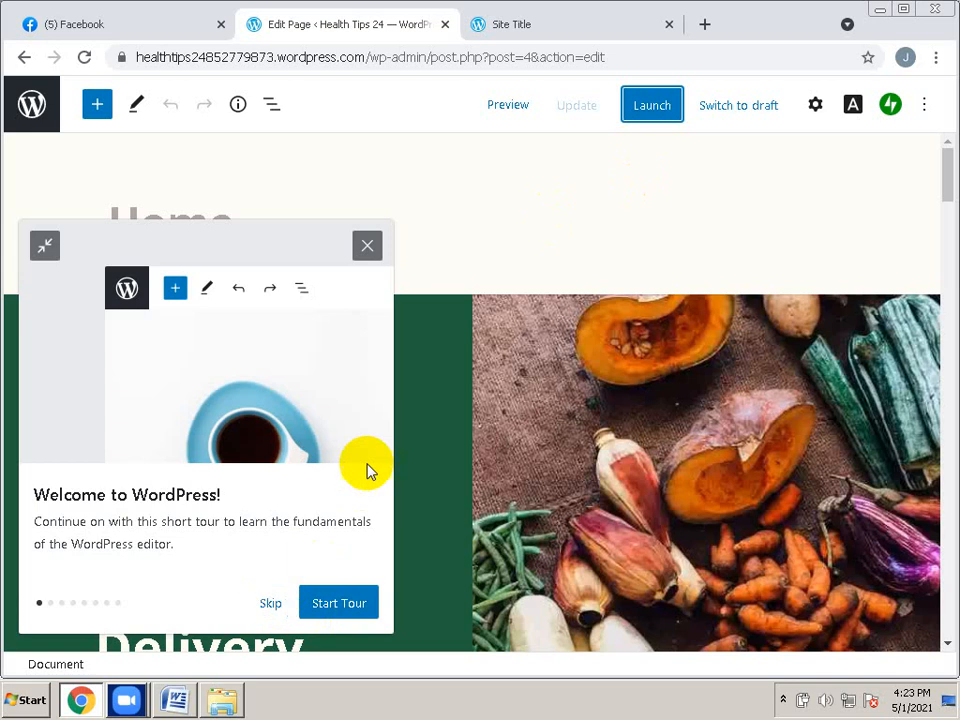
Dismiss the welcome tour, reopen launch setup and select the Free Plan
{"action": "left_click", "coordinate": [277, 607]}
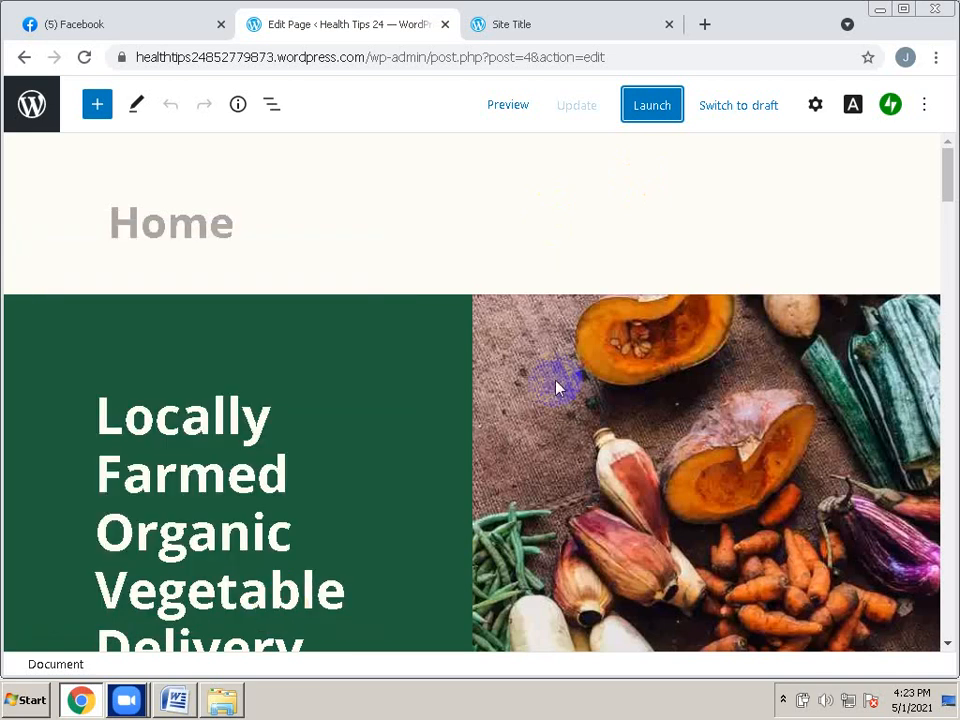
{"action": "left_click", "coordinate": [646, 112]}
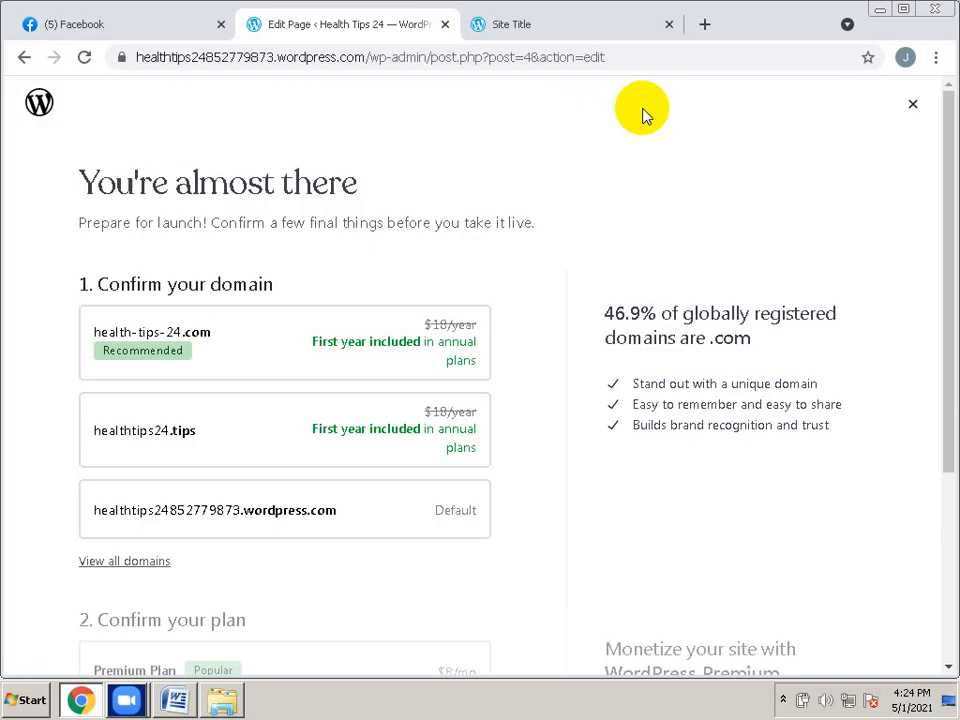
{"action": "left_click", "coordinate": [454, 460]}
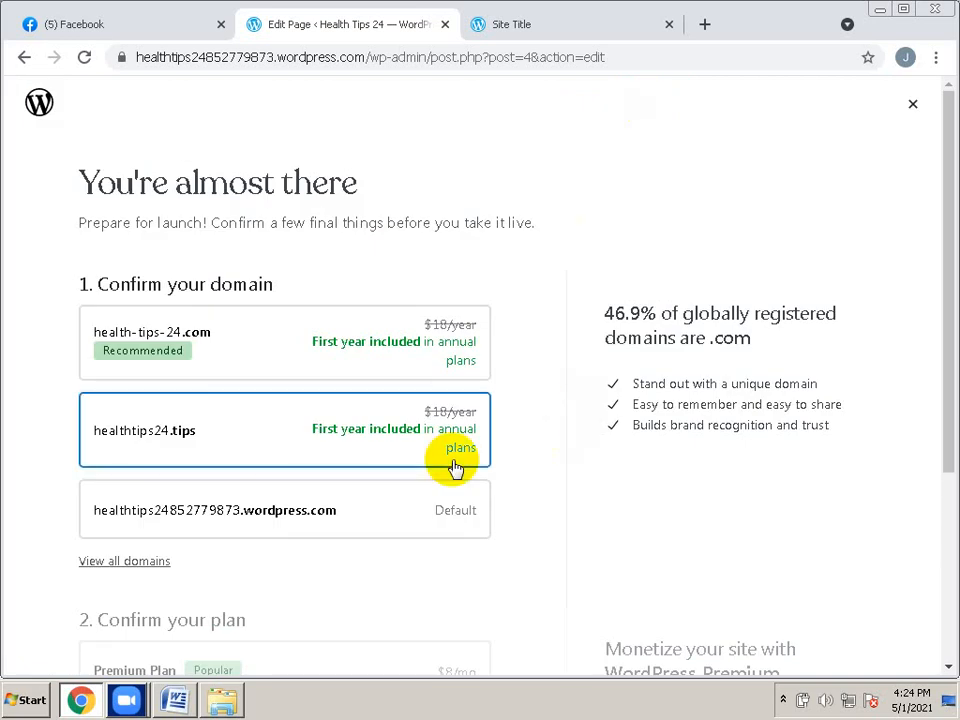
{"action": "scroll", "coordinate": [455, 468], "scroll_direction": "down", "scroll_amount": 1}
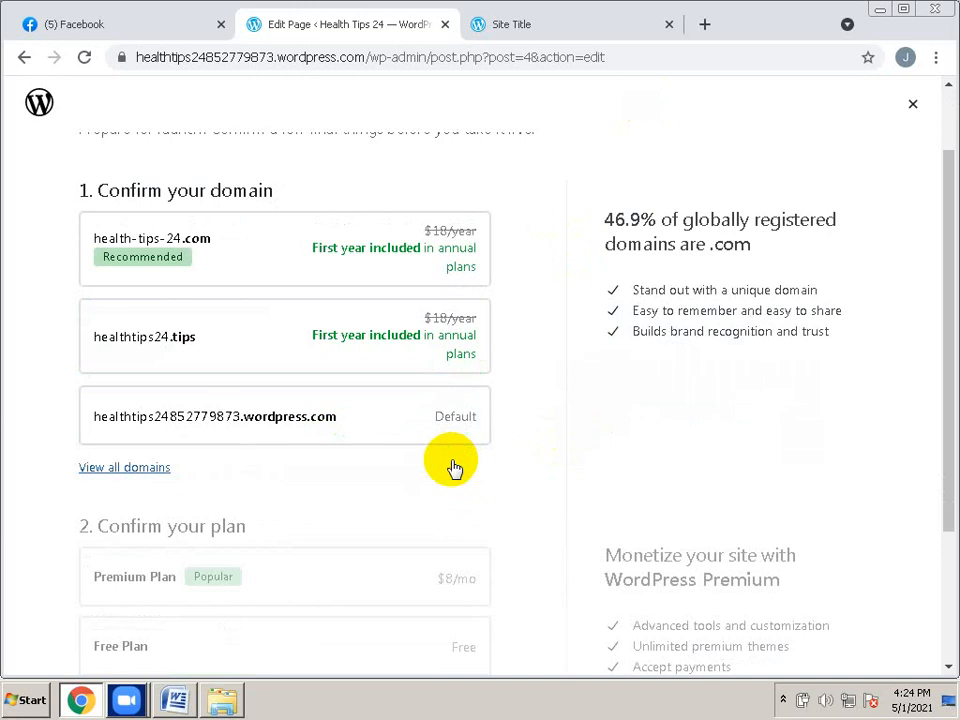
{"action": "scroll", "coordinate": [454, 468], "scroll_direction": "down", "scroll_amount": 2}
{"action": "left_click", "coordinate": [454, 468]}
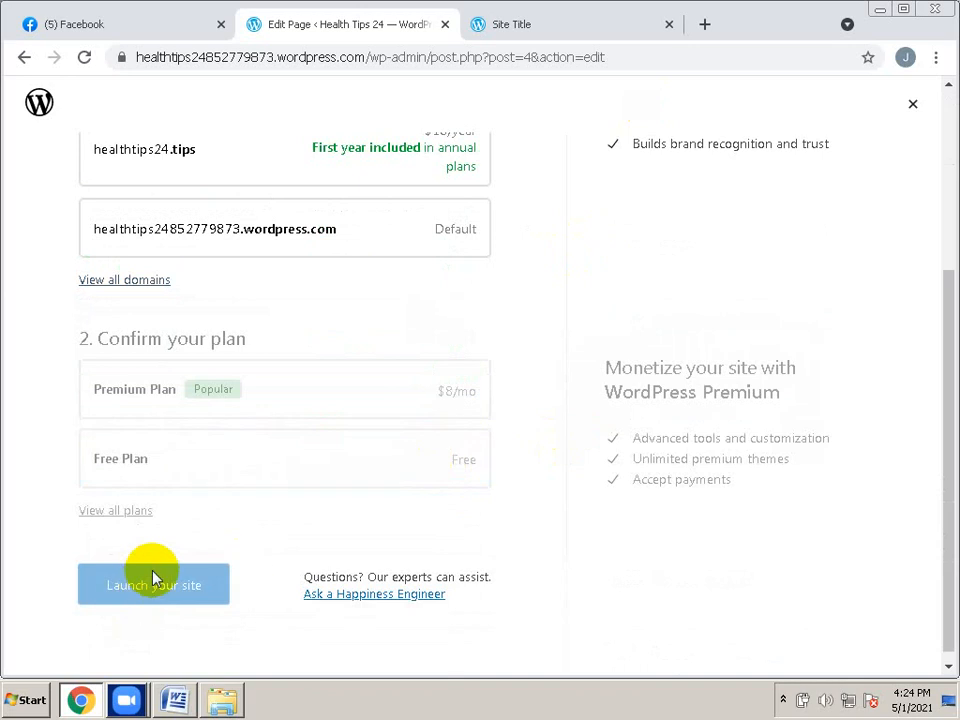
{"action": "left_click", "coordinate": [171, 465]}
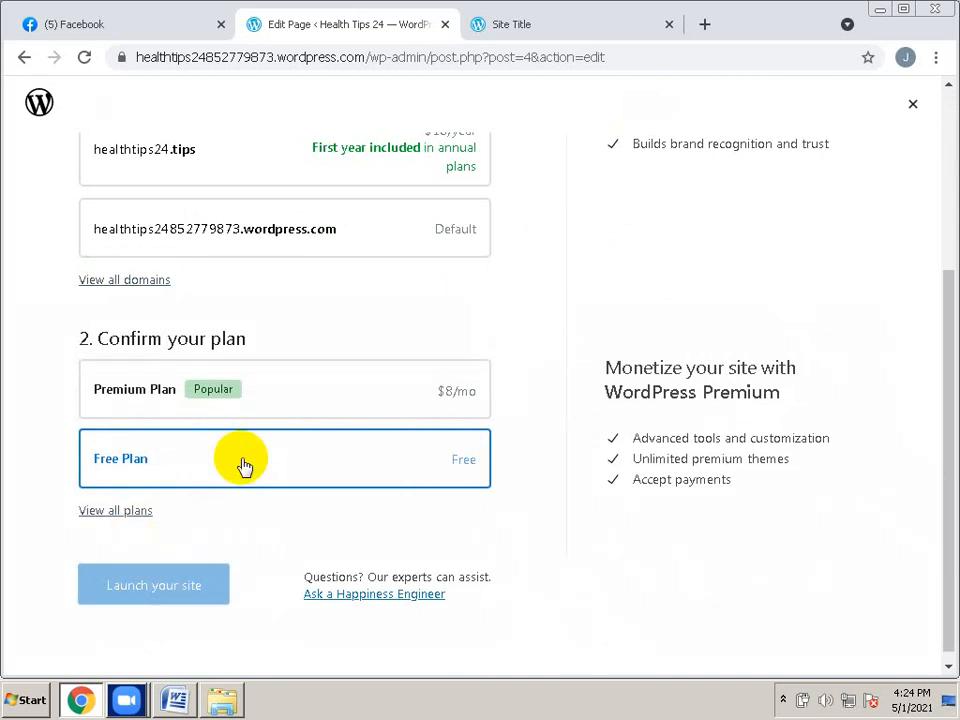
Keep the free default wordpress.com address and launch the site
{"action": "scroll", "coordinate": [243, 465], "scroll_direction": "up", "scroll_amount": 3}
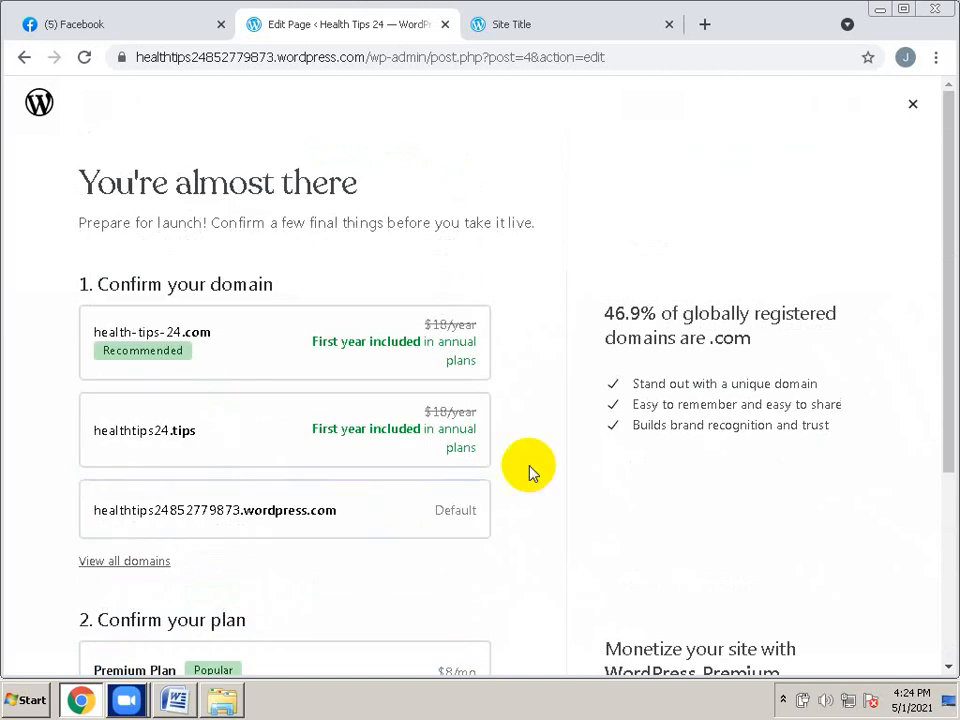
{"action": "scroll", "coordinate": [529, 471], "scroll_direction": "down", "scroll_amount": 2}
{"action": "scroll", "coordinate": [529, 471], "scroll_direction": "down", "scroll_amount": 1}
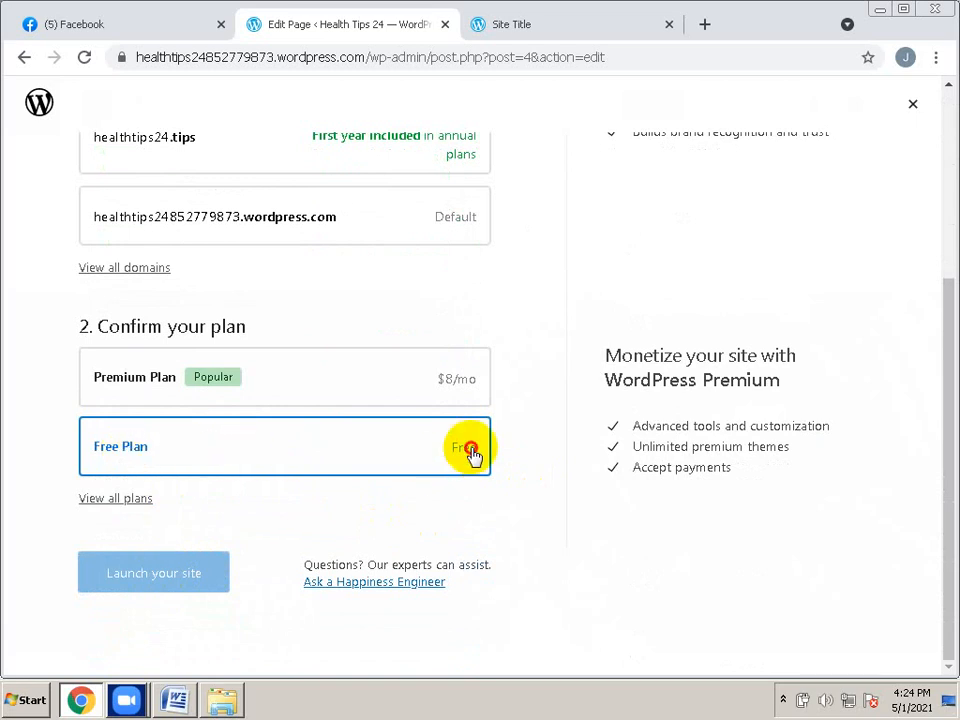
{"action": "scroll", "coordinate": [546, 426], "scroll_direction": "up", "scroll_amount": 5}
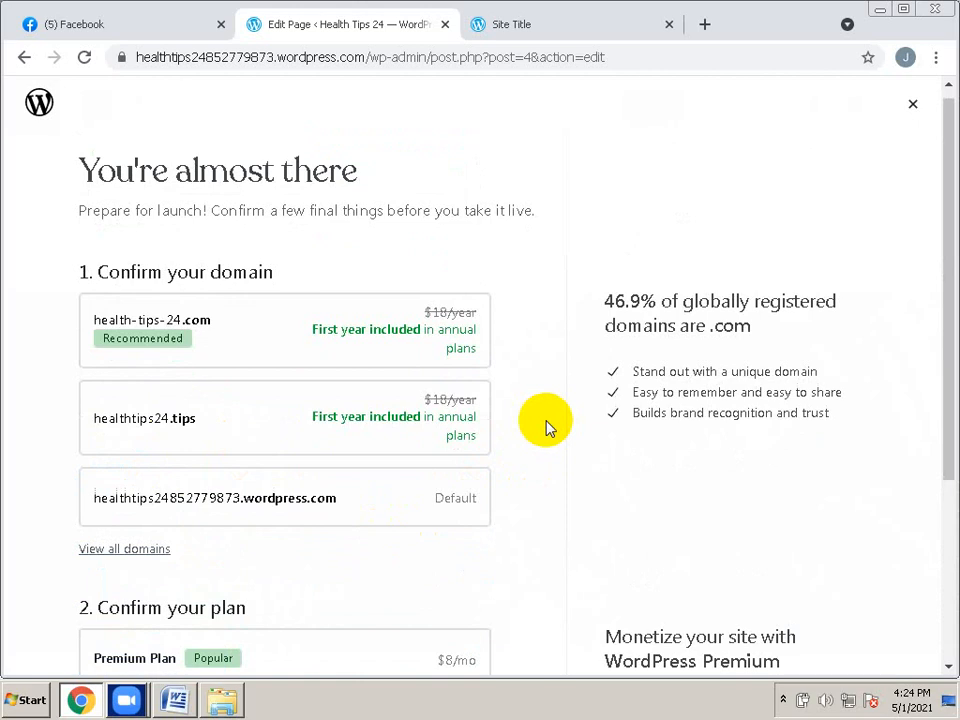
{"action": "scroll", "coordinate": [578, 470], "scroll_direction": "down", "scroll_amount": 3}
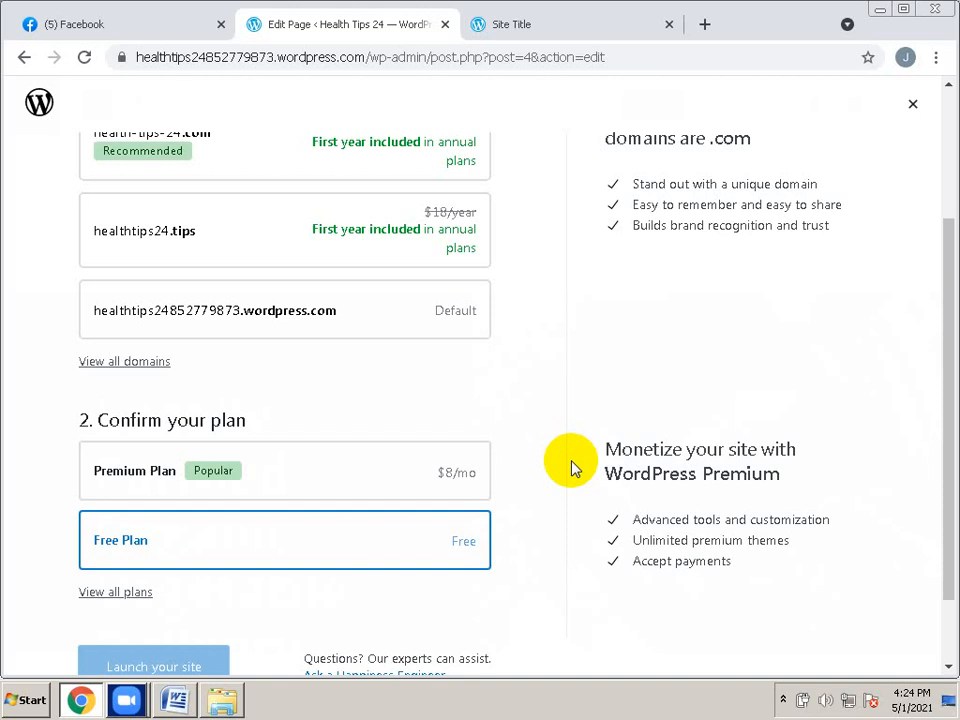
{"action": "scroll", "coordinate": [572, 467], "scroll_direction": "up", "scroll_amount": 1}
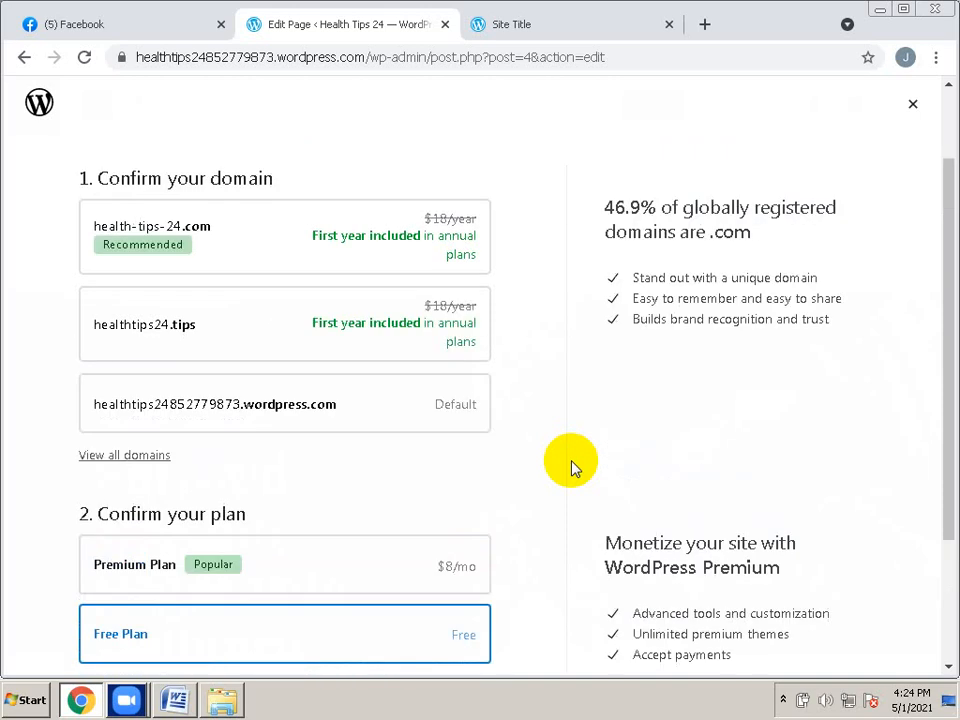
{"action": "left_click", "coordinate": [314, 416]}
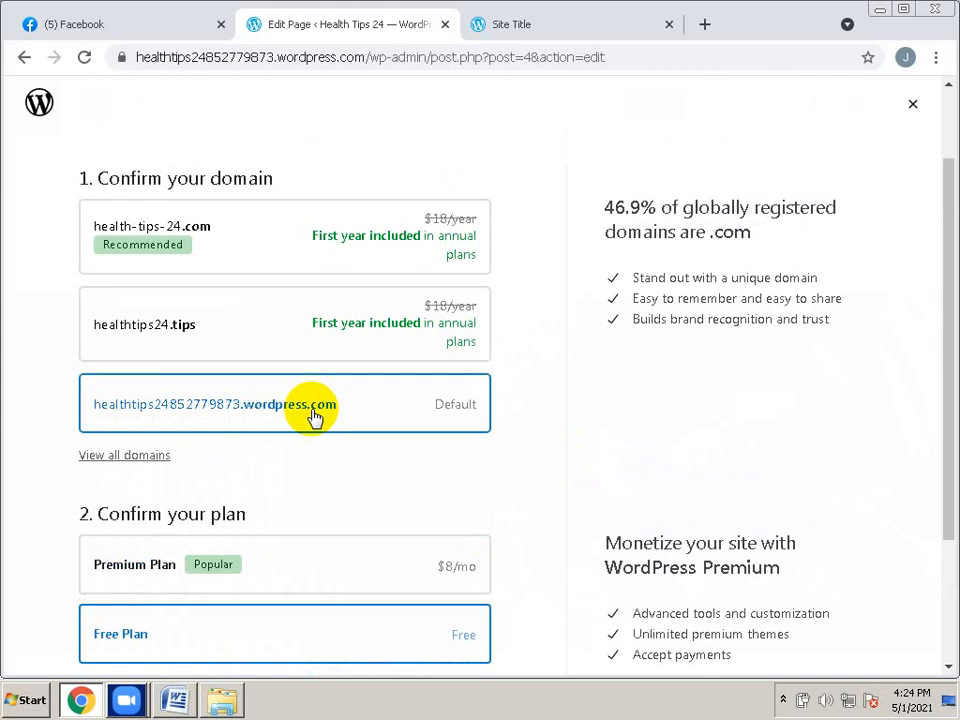
{"action": "scroll", "coordinate": [499, 461], "scroll_direction": "down", "scroll_amount": 2}
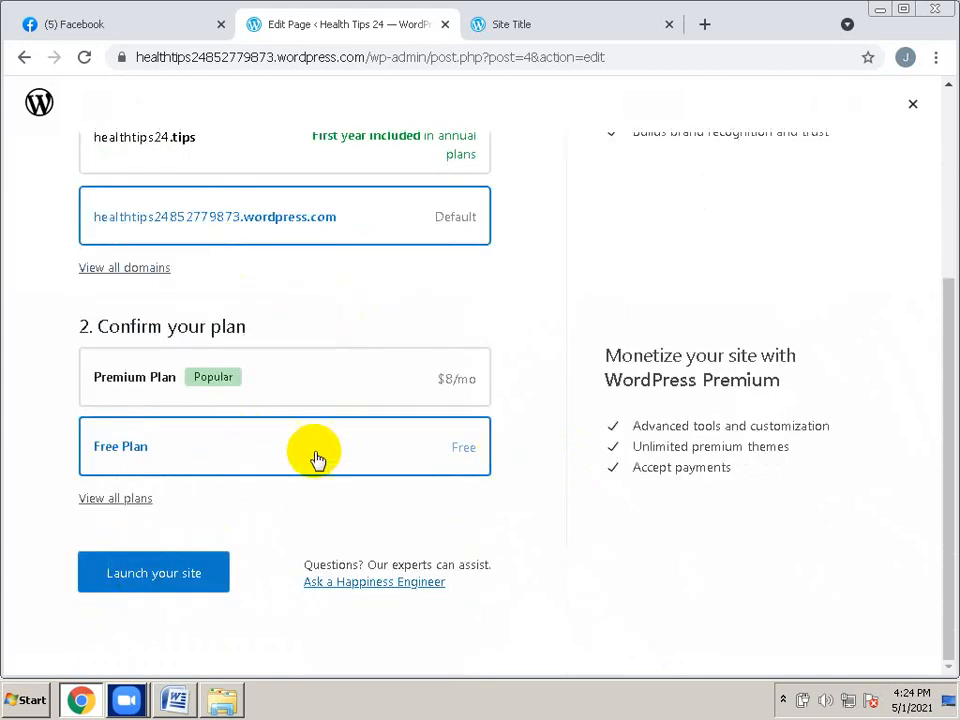
{"action": "left_click", "coordinate": [199, 580]}
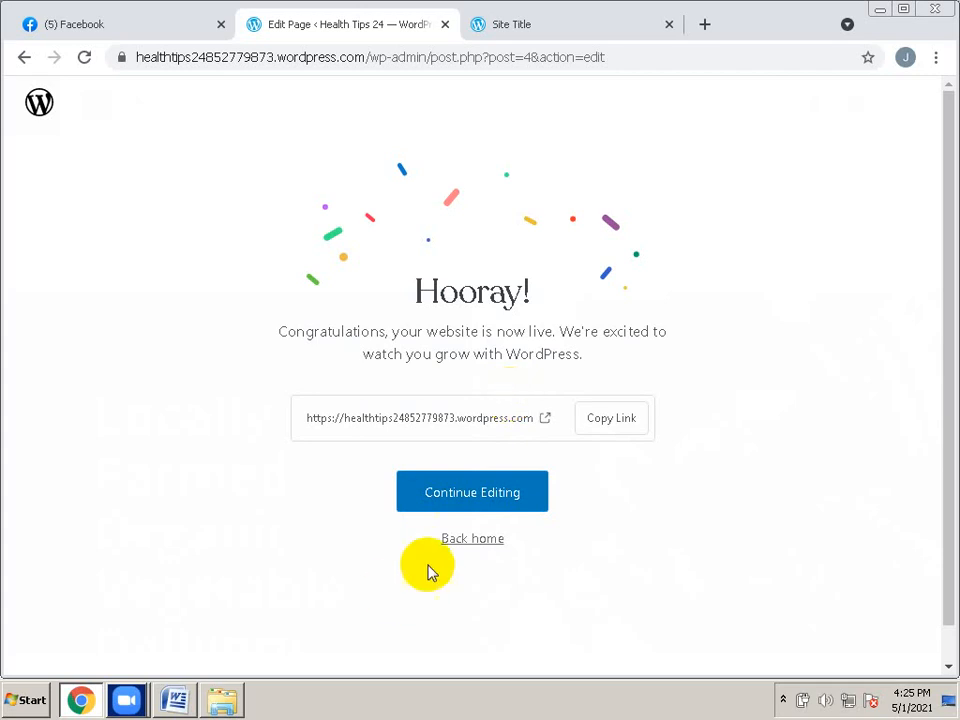
Return to the Health Tips 24 My Home dashboard and expand the site settings menu
{"action": "left_click", "coordinate": [479, 540]}
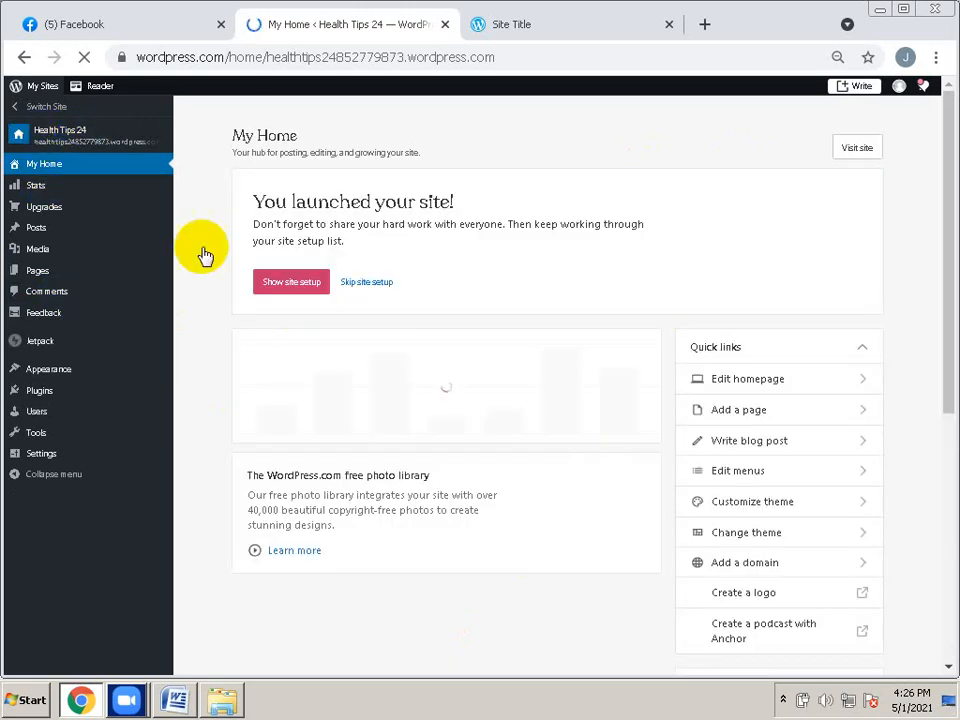
{"action": "left_click", "coordinate": [68, 456]}
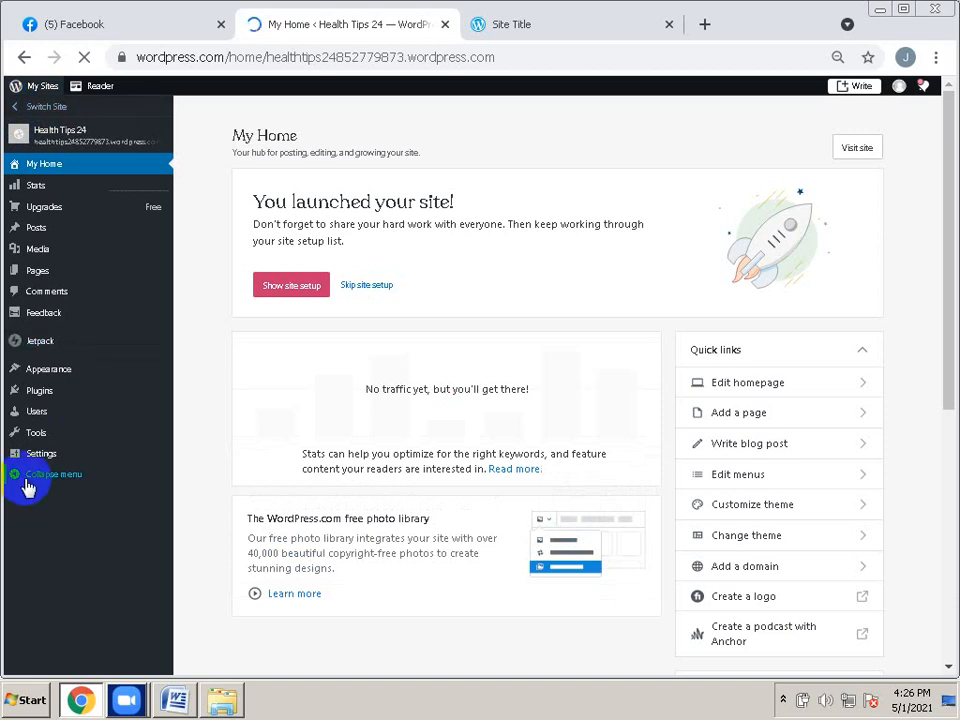
Start a new blank post with the cursor in its body, then minimize Chrome
{"action": "left_click", "coordinate": [862, 89]}
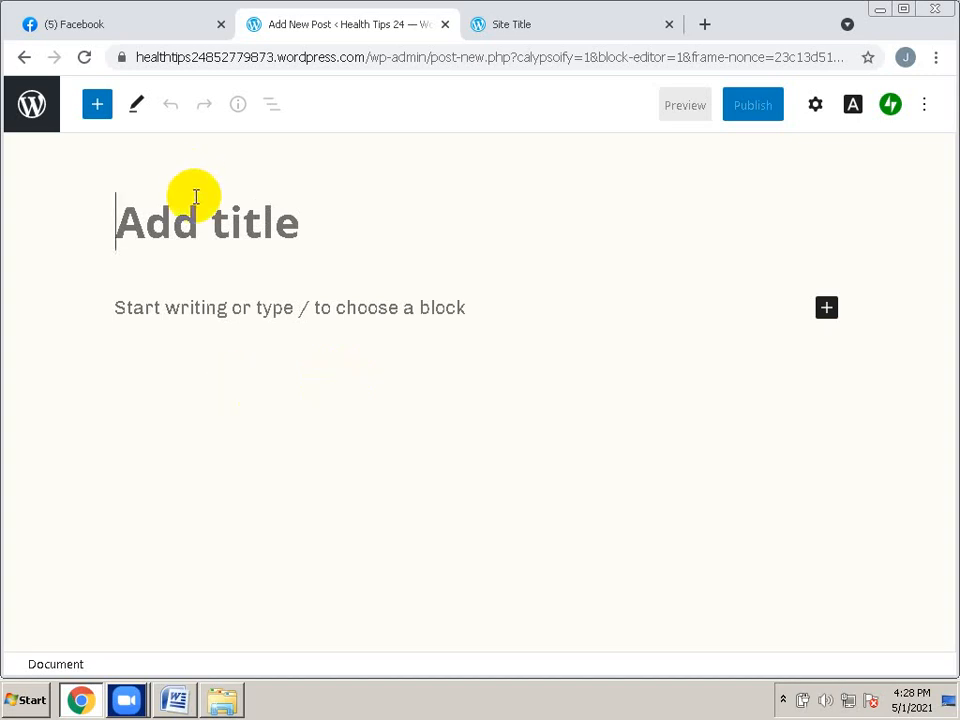
{"action": "left_click", "coordinate": [208, 313]}
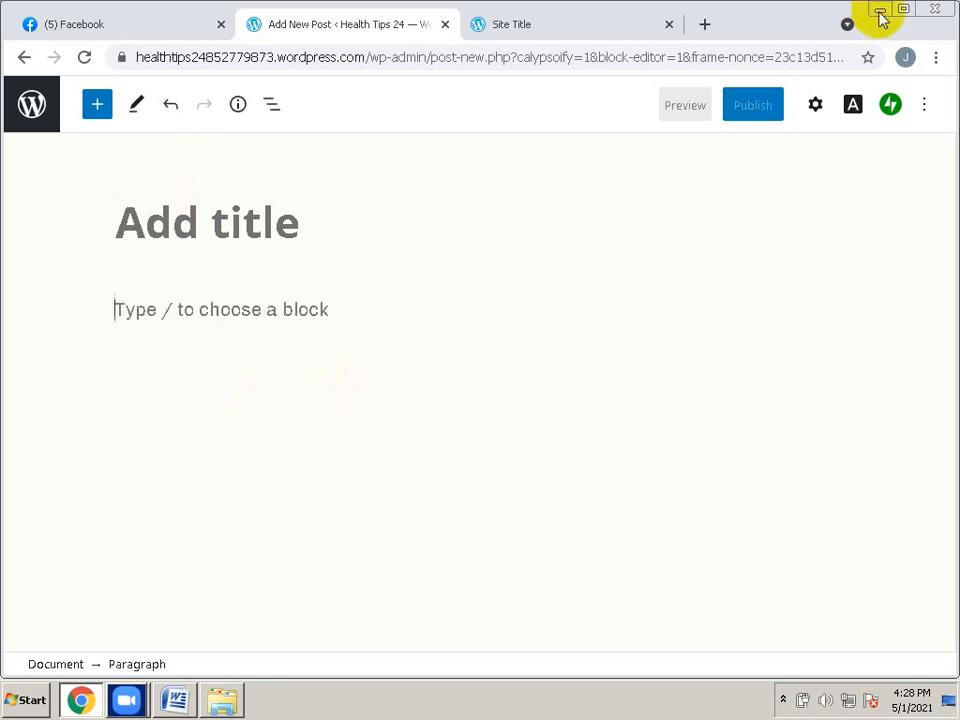
{"action": "left_click", "coordinate": [880, 10]}
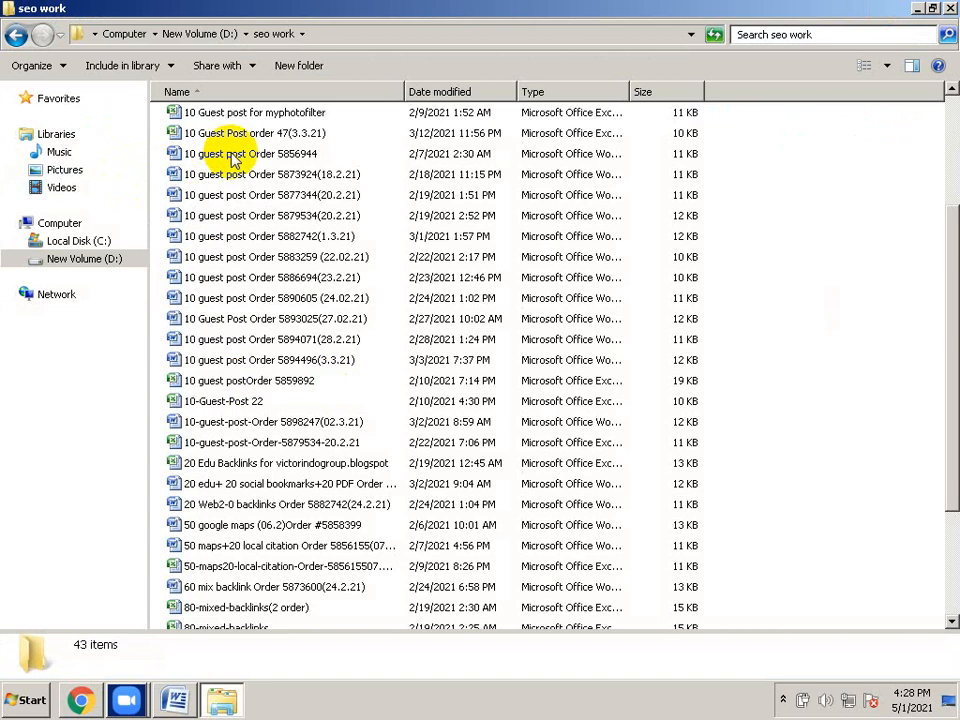
Open a guest post order Word document from the seo work folder on drive D:
{"action": "left_click", "coordinate": [918, 10]}
{"action": "left_click", "coordinate": [917, 12]}
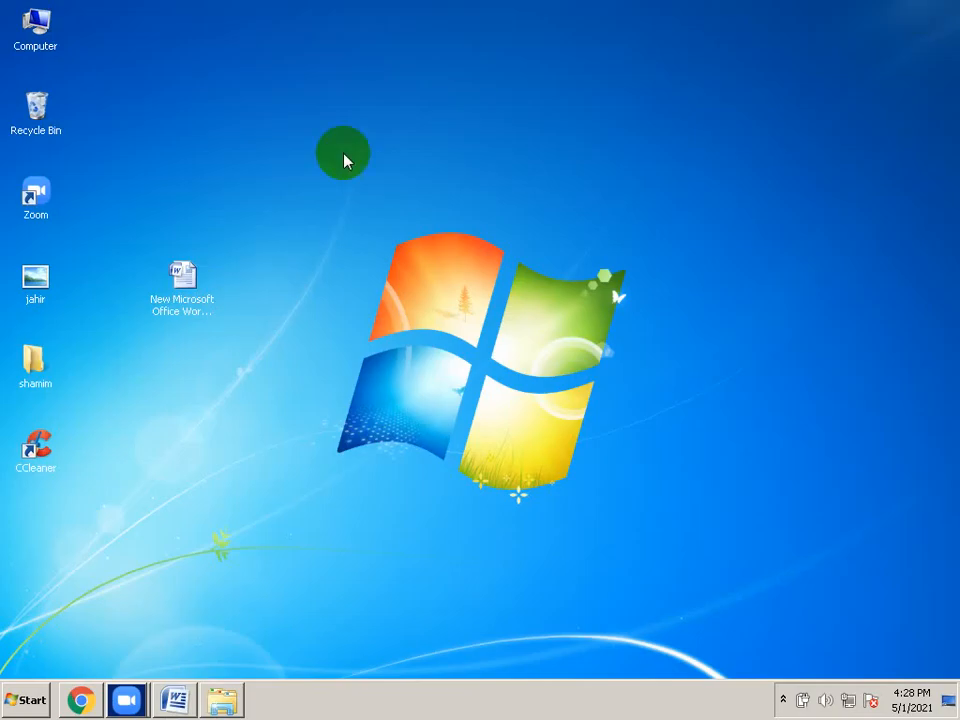
{"action": "left_click", "coordinate": [35, 50]}
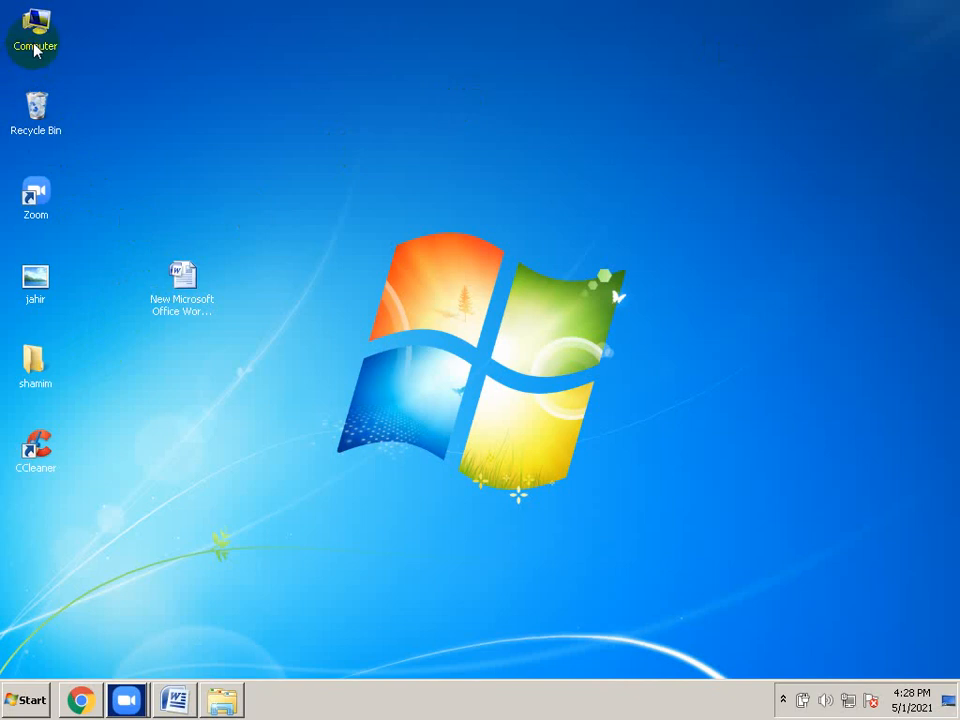
{"action": "double_click", "coordinate": [35, 50]}
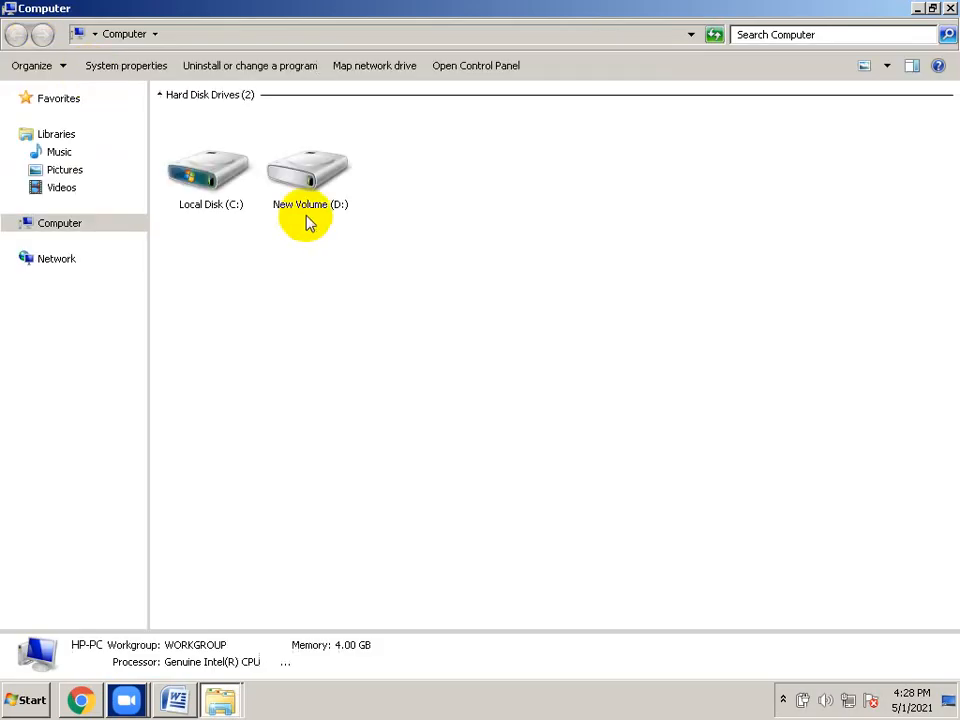
{"action": "double_click", "coordinate": [326, 189]}
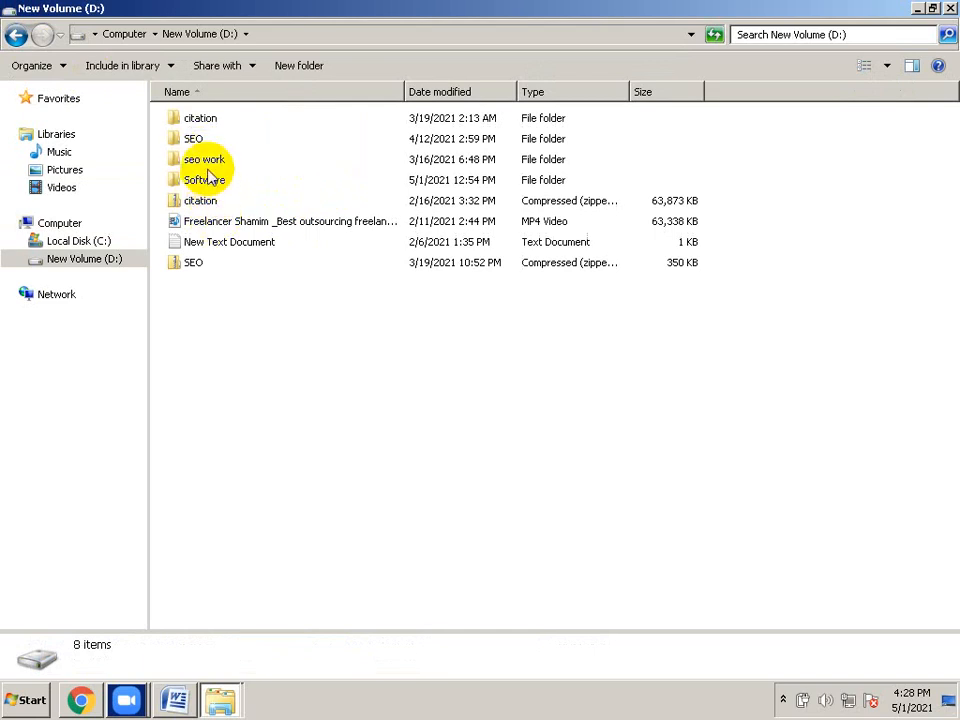
{"action": "double_click", "coordinate": [208, 160]}
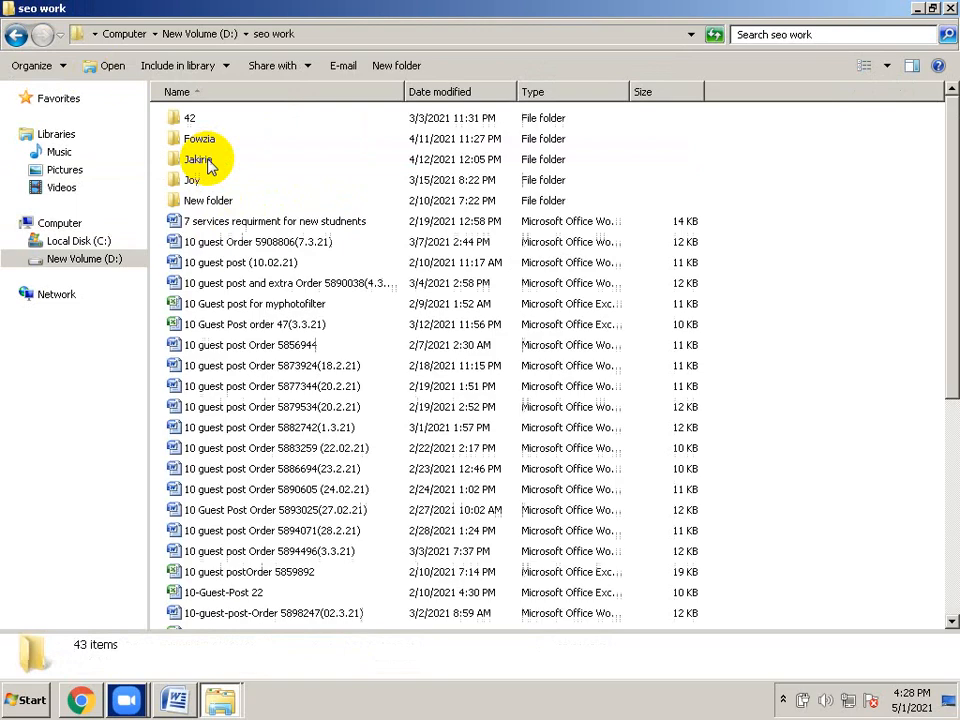
{"action": "left_click", "coordinate": [203, 396]}
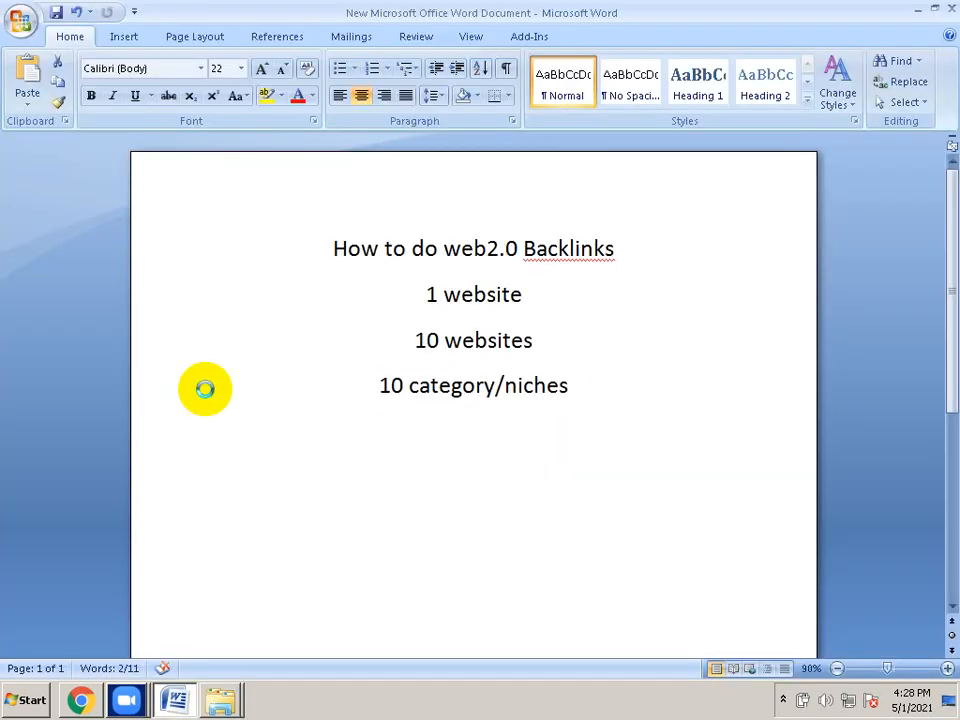
Select all of the guest post order text and return to the WordPress editor
{"action": "left_click", "coordinate": [205, 388]}
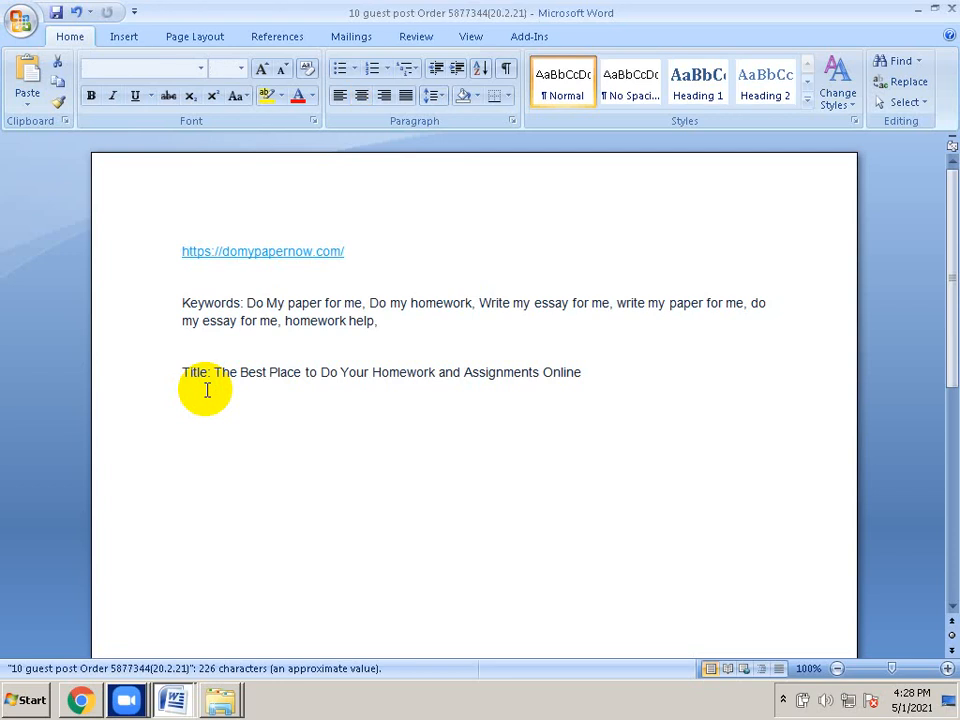
{"action": "key", "text": "ctrl+a"}
{"action": "key", "text": "ctrl+c"}
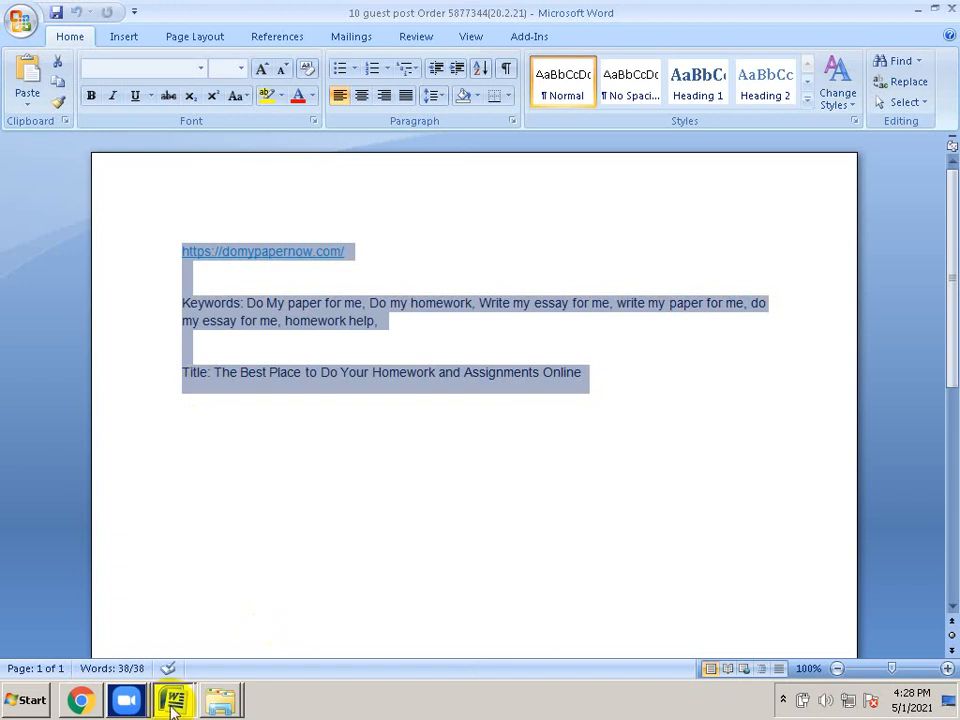
{"action": "left_click", "coordinate": [95, 704]}
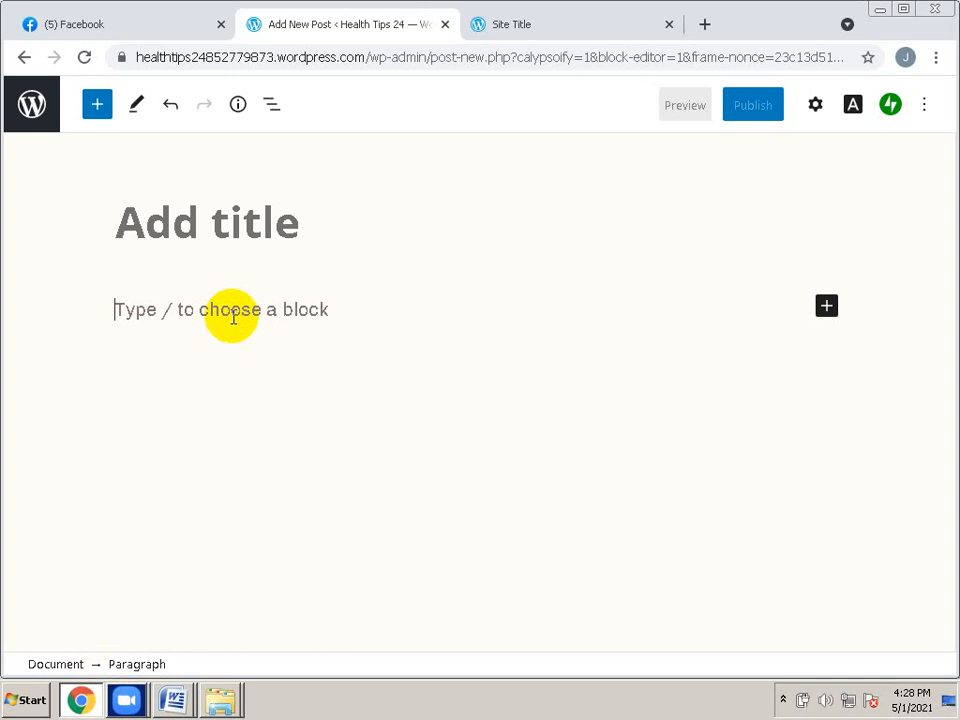
Paste the guest post order details (link, keywords, title) into the post body
{"action": "key", "text": "ctrl+v"}
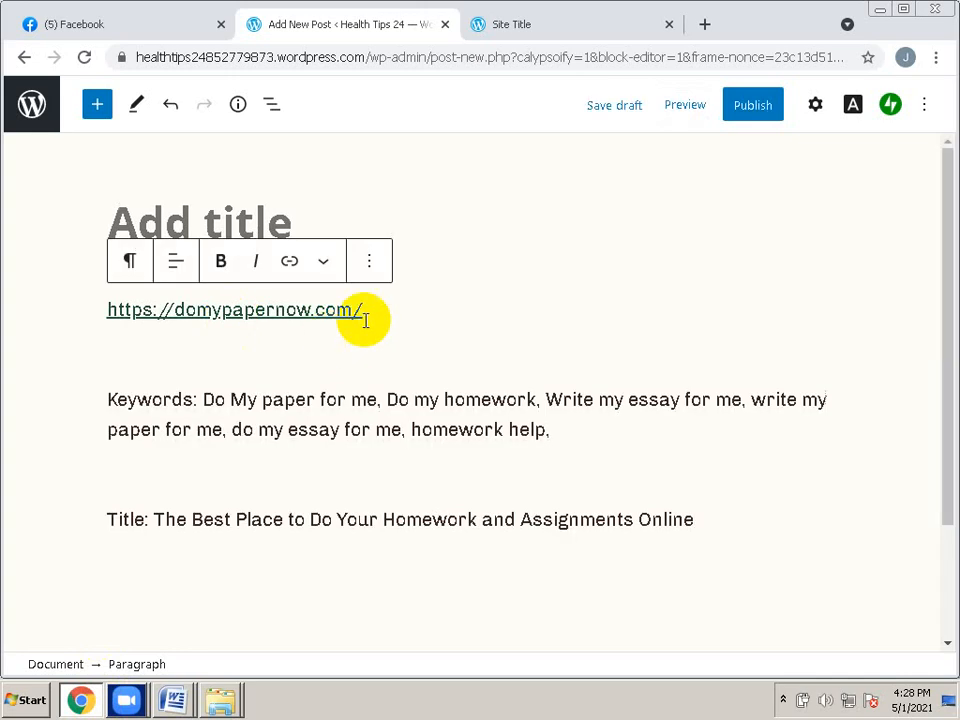
{"action": "left_click_drag", "start_coordinate": [362, 312], "coordinate": [36, 317]}
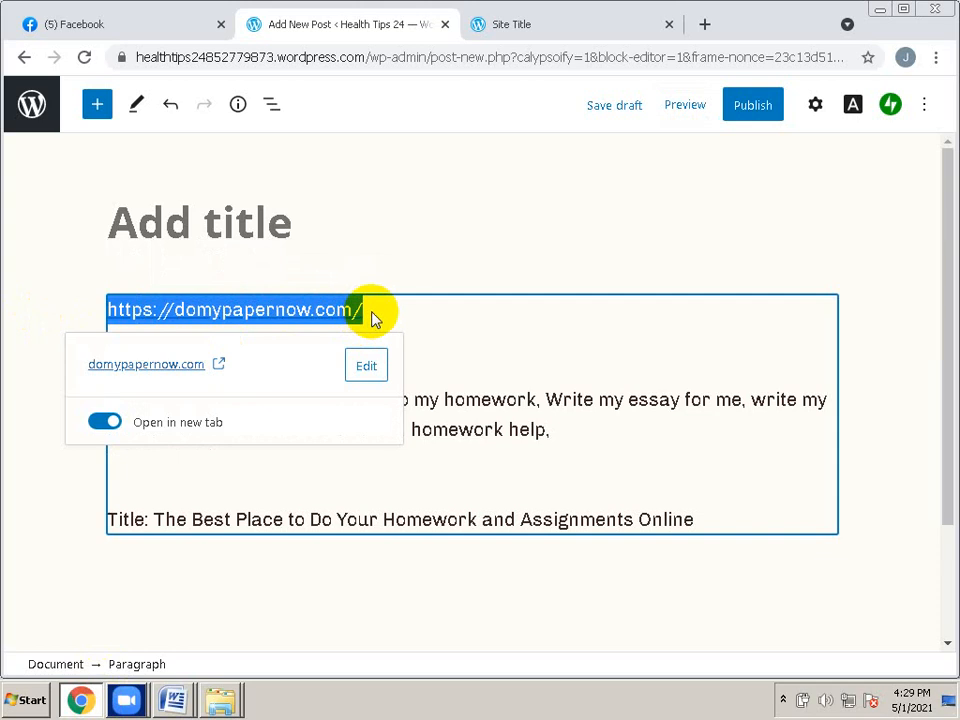
{"action": "key", "text": "BackSpace"}
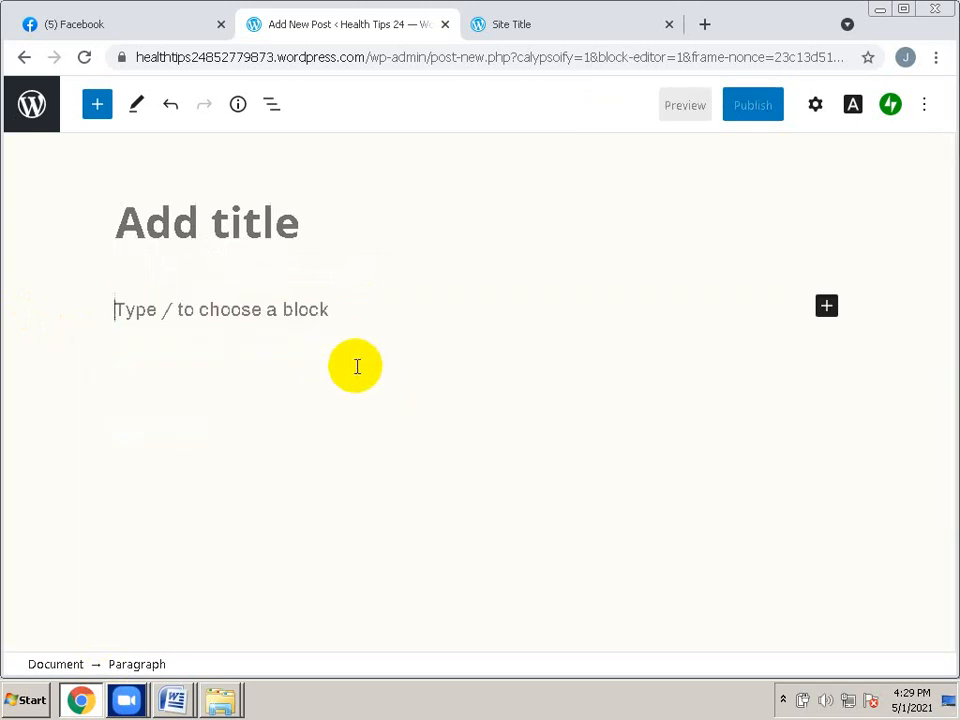
{"action": "key", "text": "ctrl+v"}
{"action": "left_click", "coordinate": [245, 311]}
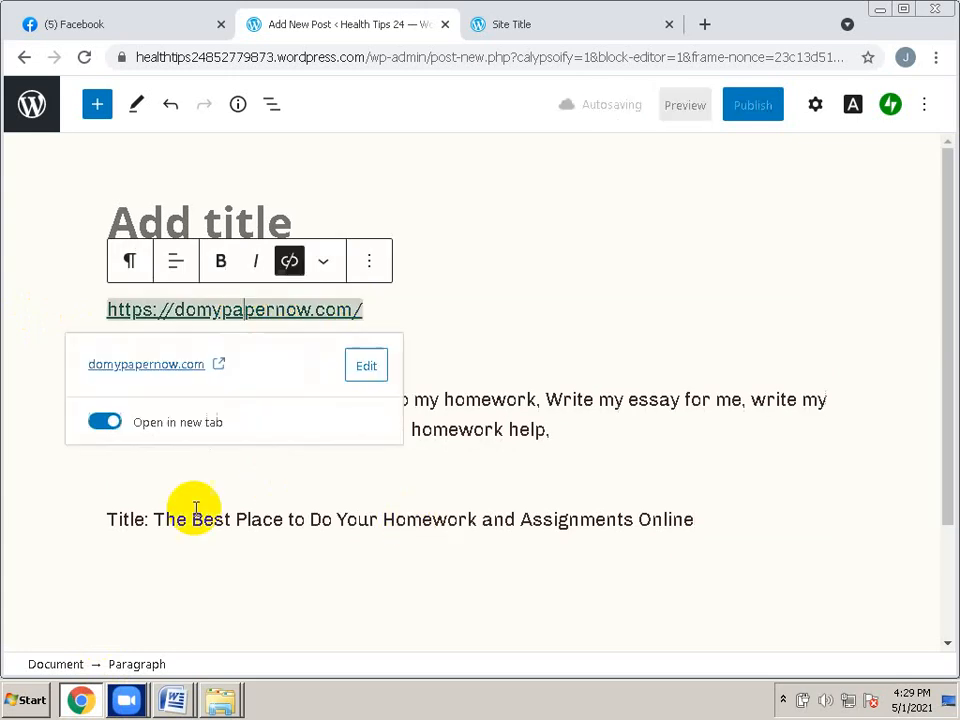
Title the post 'The Best Place to Do Your Homework and Assignments Online'
{"action": "left_click_drag", "start_coordinate": [157, 513], "coordinate": [697, 520]}
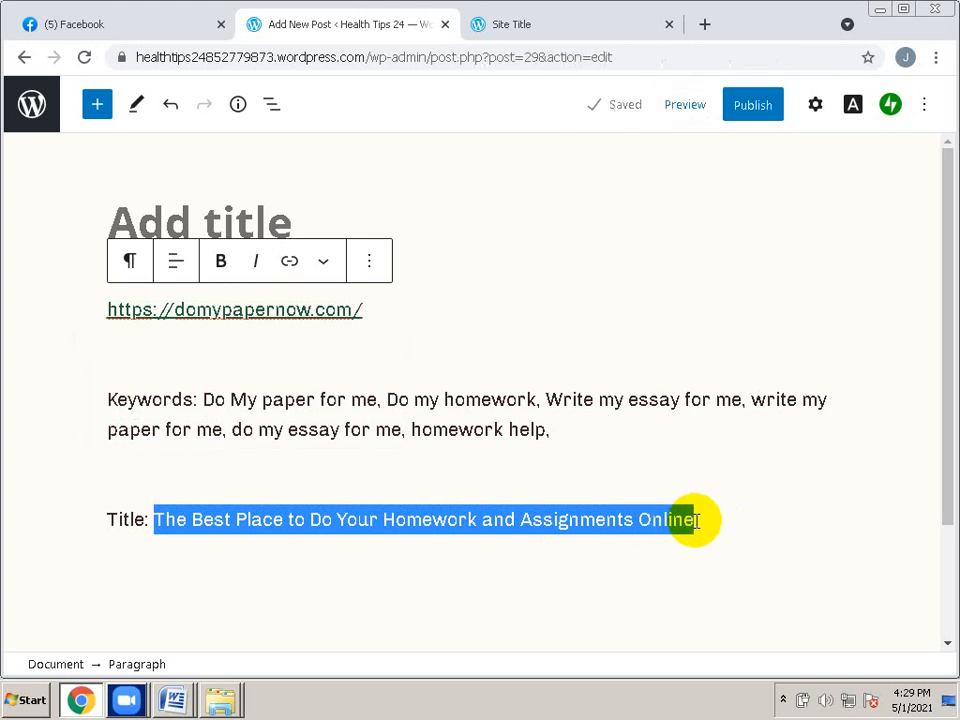
{"action": "left_click", "coordinate": [227, 207]}
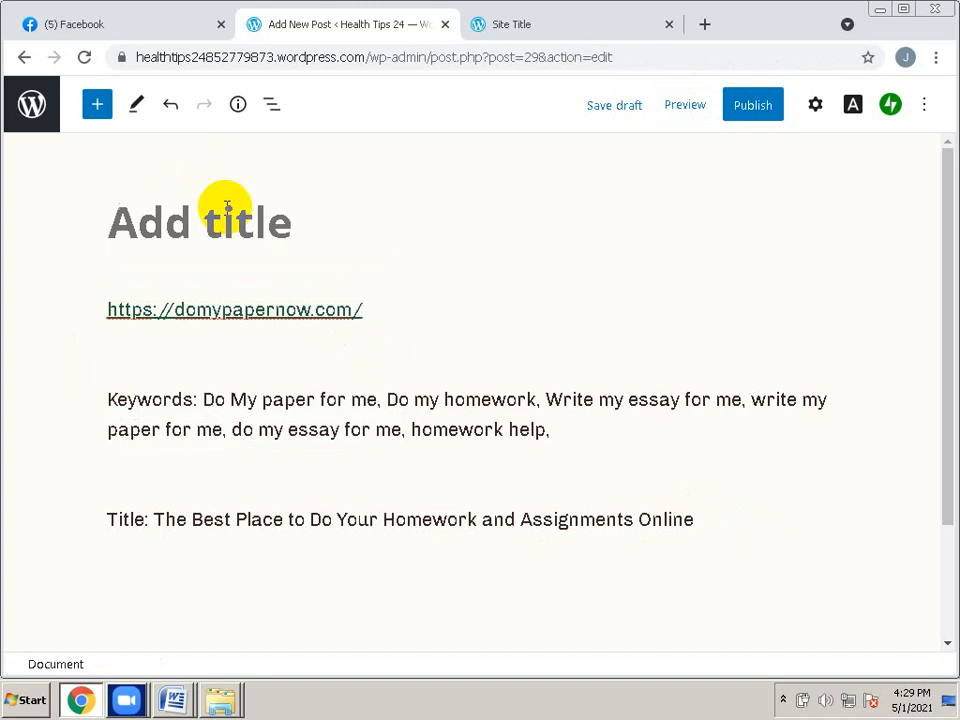
{"action": "type", "text": "The Best Place to Do Your Homework and Assignments Online"}
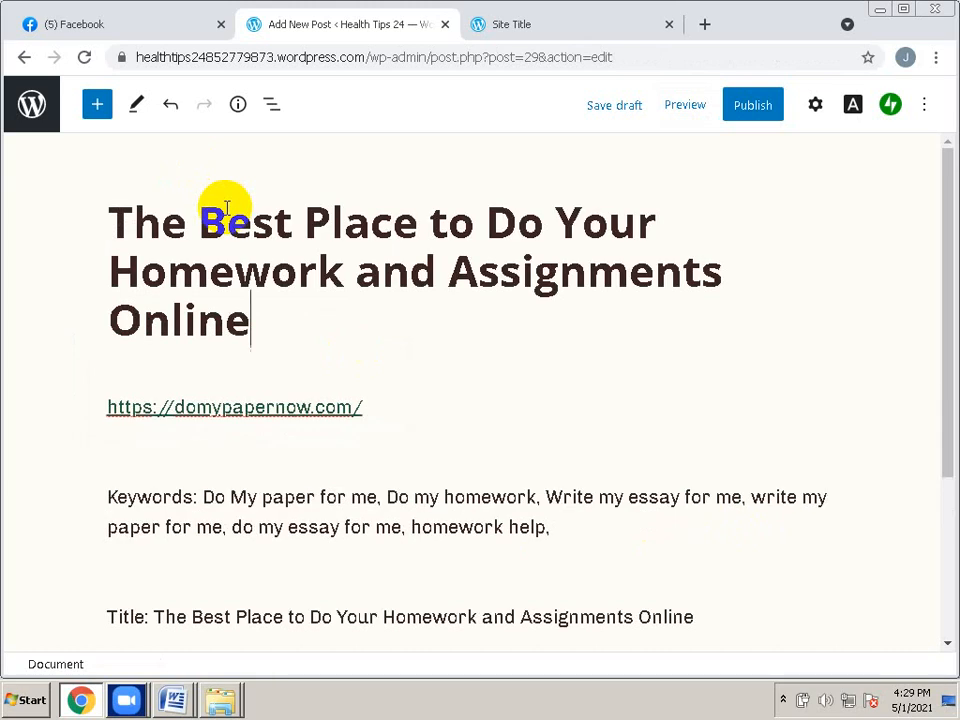
Publish the post and view its live page on Health Tips 24
{"action": "left_click", "coordinate": [752, 112]}
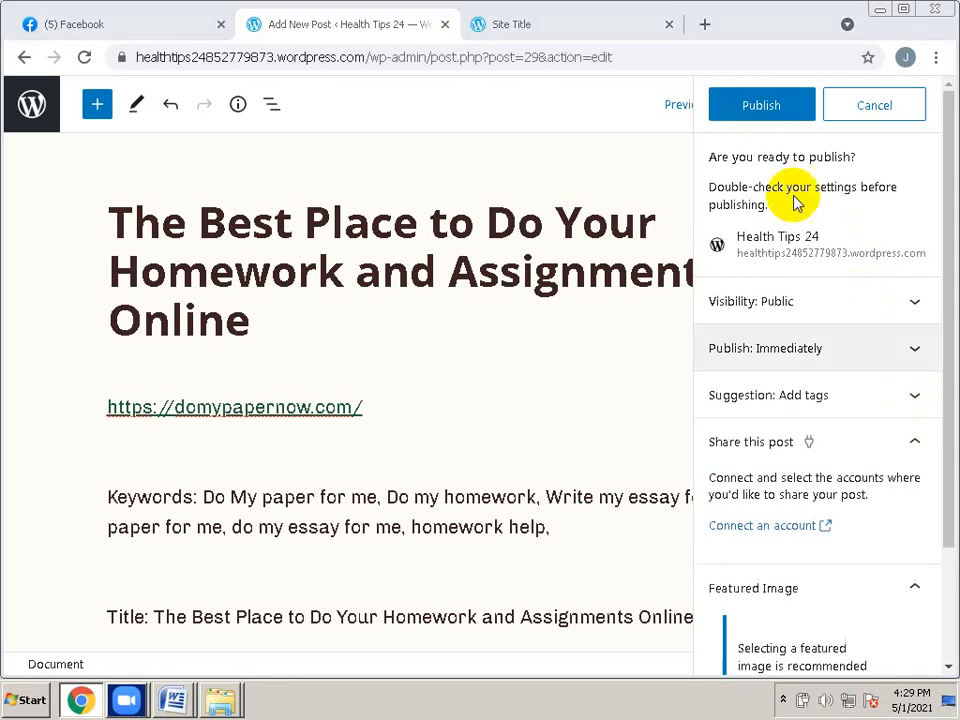
{"action": "left_click", "coordinate": [757, 117]}
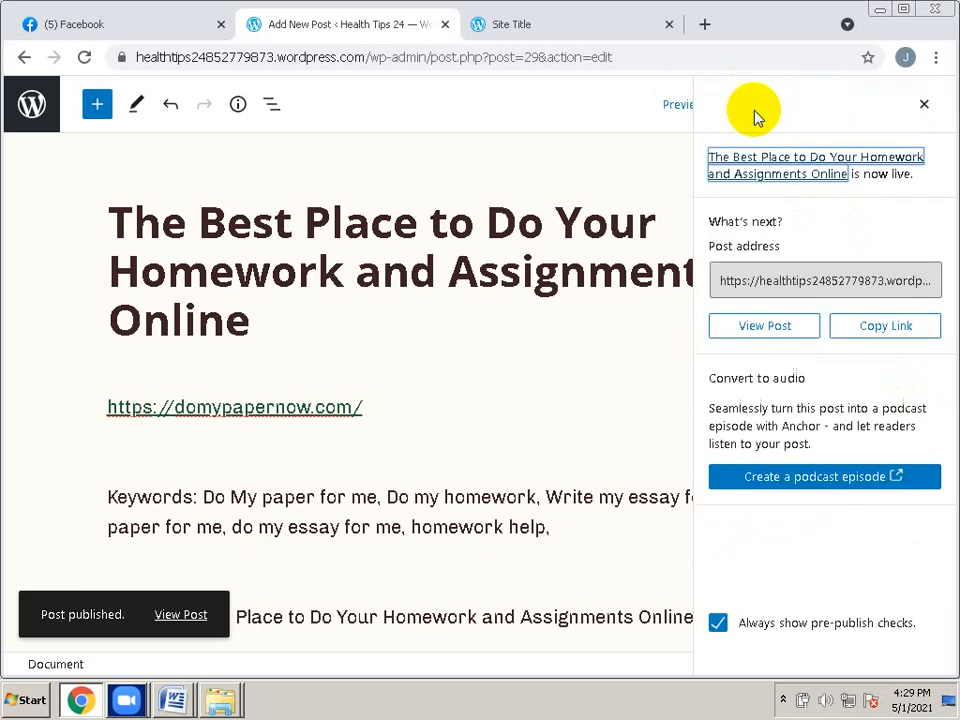
{"action": "left_click", "coordinate": [778, 333]}
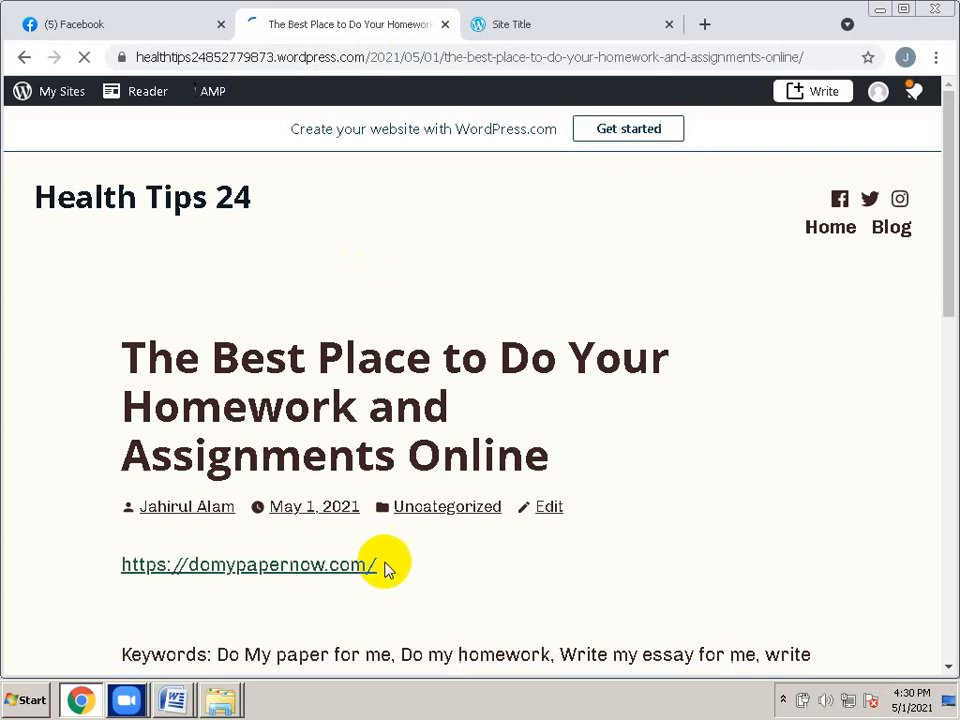
Select the live post's URL and bring up the Chrome menu
{"action": "scroll", "coordinate": [366, 499], "scroll_direction": "down", "scroll_amount": 3}
{"action": "scroll", "coordinate": [366, 499], "scroll_direction": "up", "scroll_amount": 3}
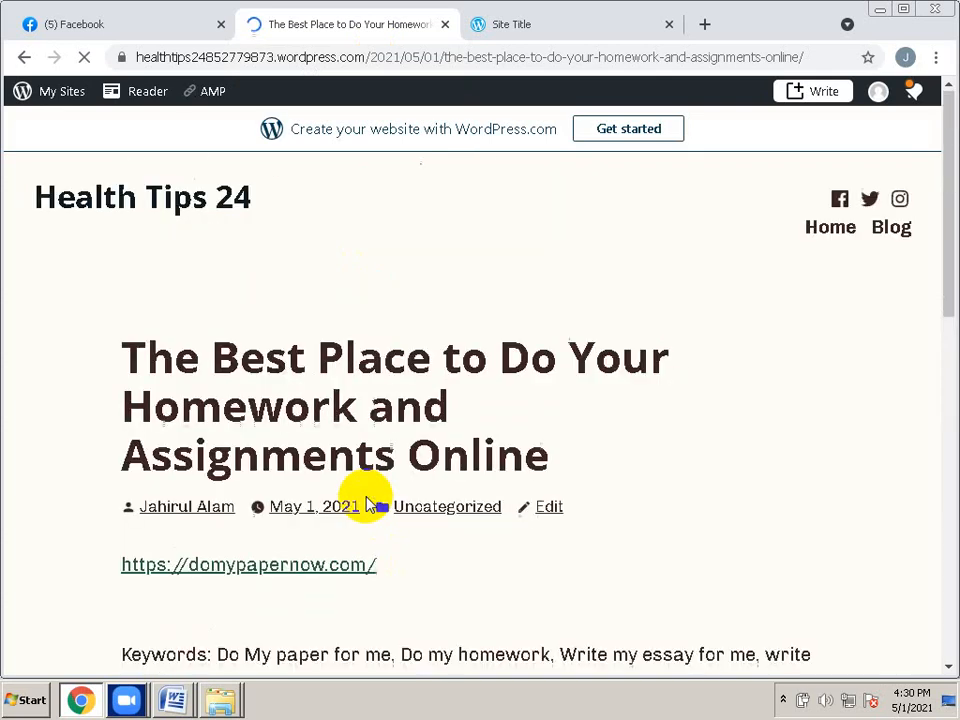
{"action": "left_click", "coordinate": [317, 60]}
{"action": "key", "text": "ctrl+c"}
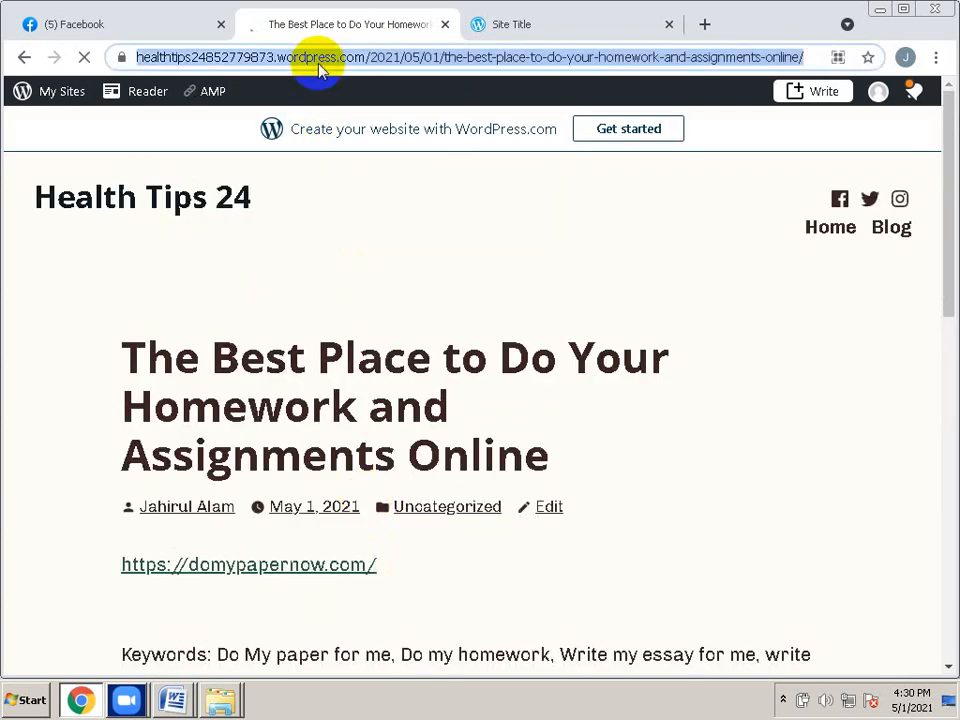
{"action": "left_click", "coordinate": [935, 60]}
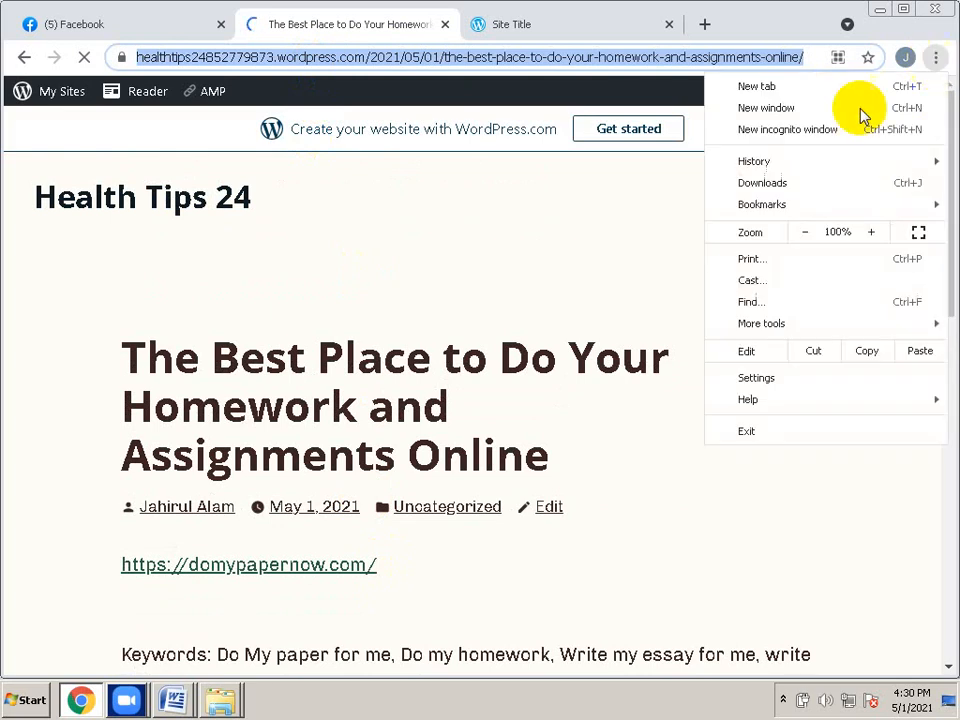
Load the post's URL in a new incognito window to confirm it is publicly visible
{"action": "left_click", "coordinate": [790, 143]}
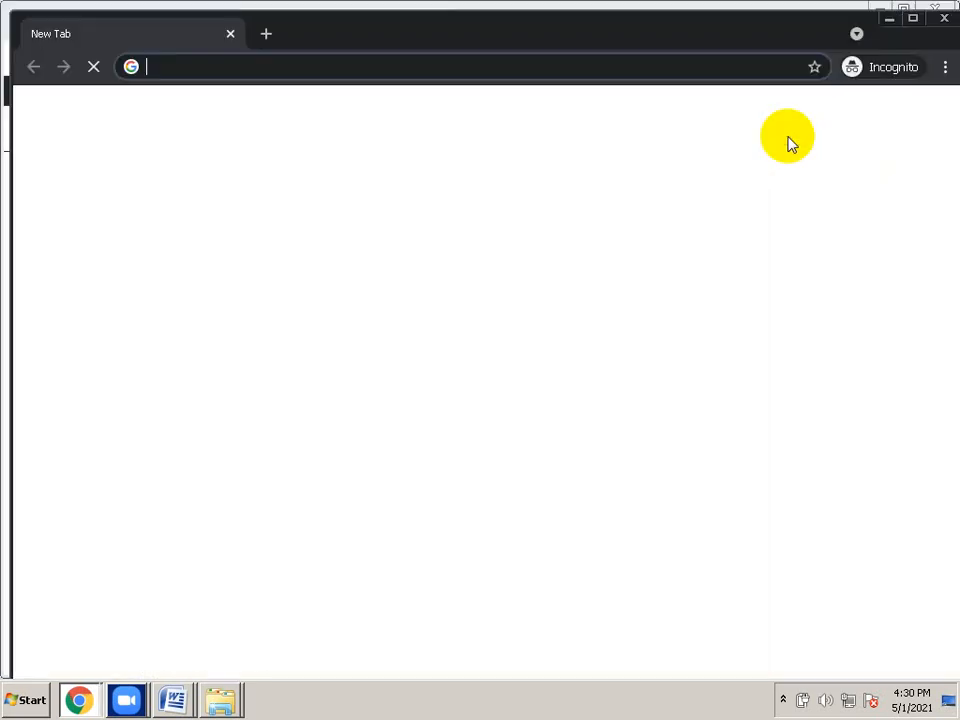
{"action": "key", "text": "ctrl+v"}
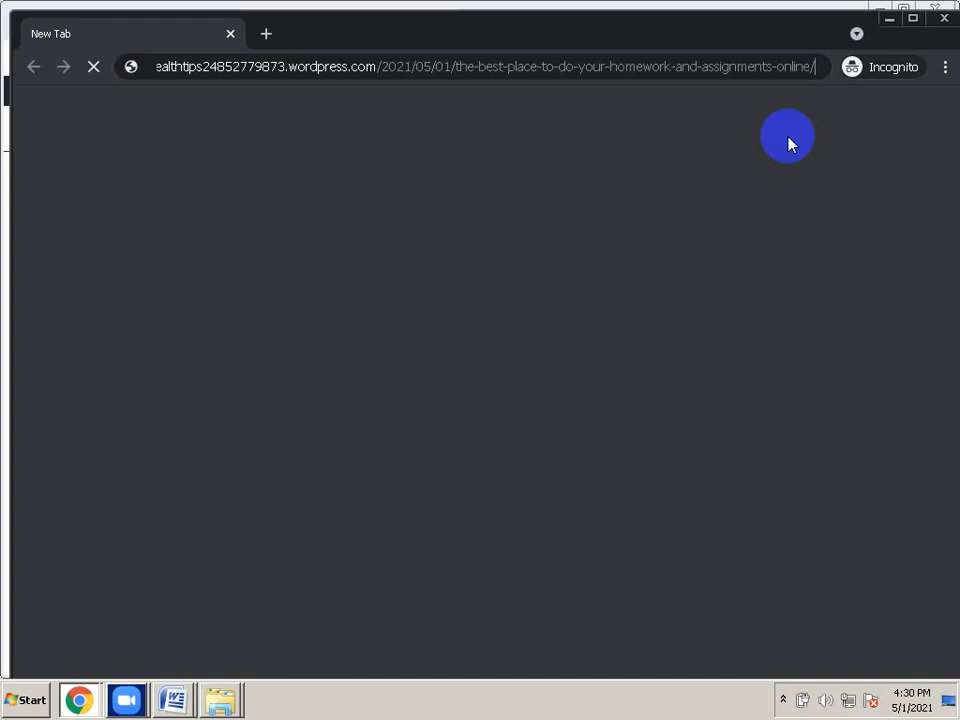
{"action": "key", "text": "Return"}
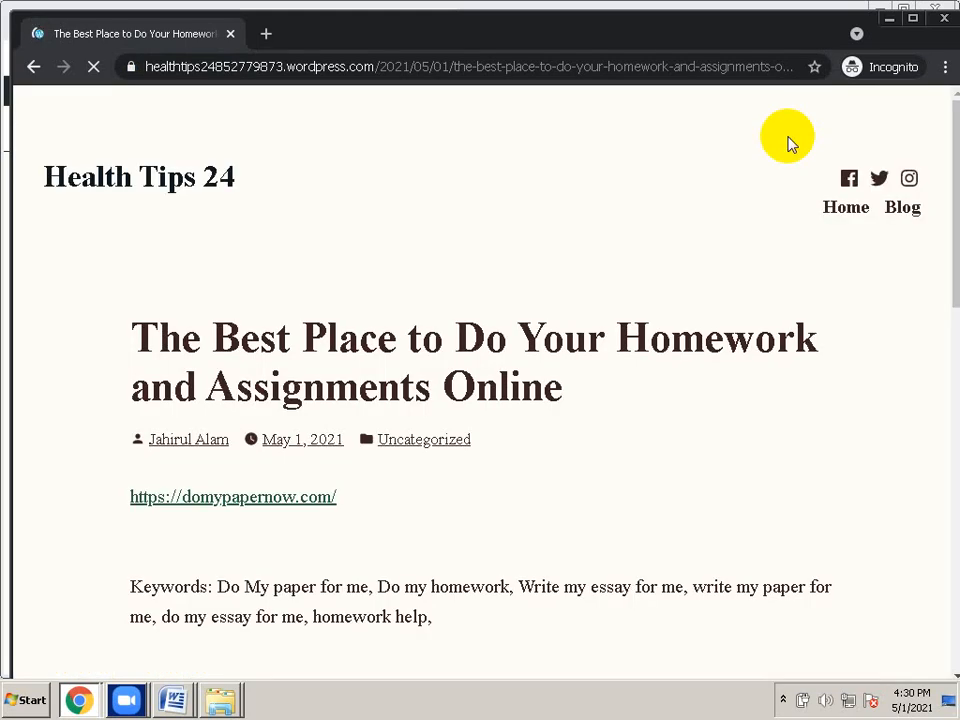
{"action": "scroll", "coordinate": [267, 470], "scroll_direction": "down", "scroll_amount": 5}
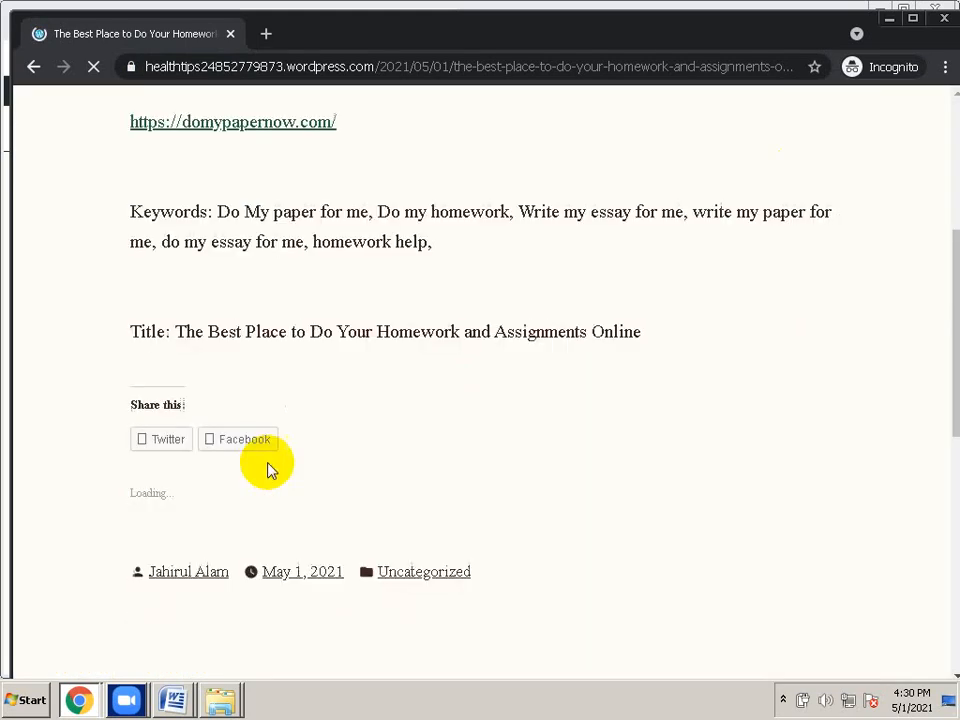
{"action": "scroll", "coordinate": [267, 470], "scroll_direction": "up", "scroll_amount": 5}
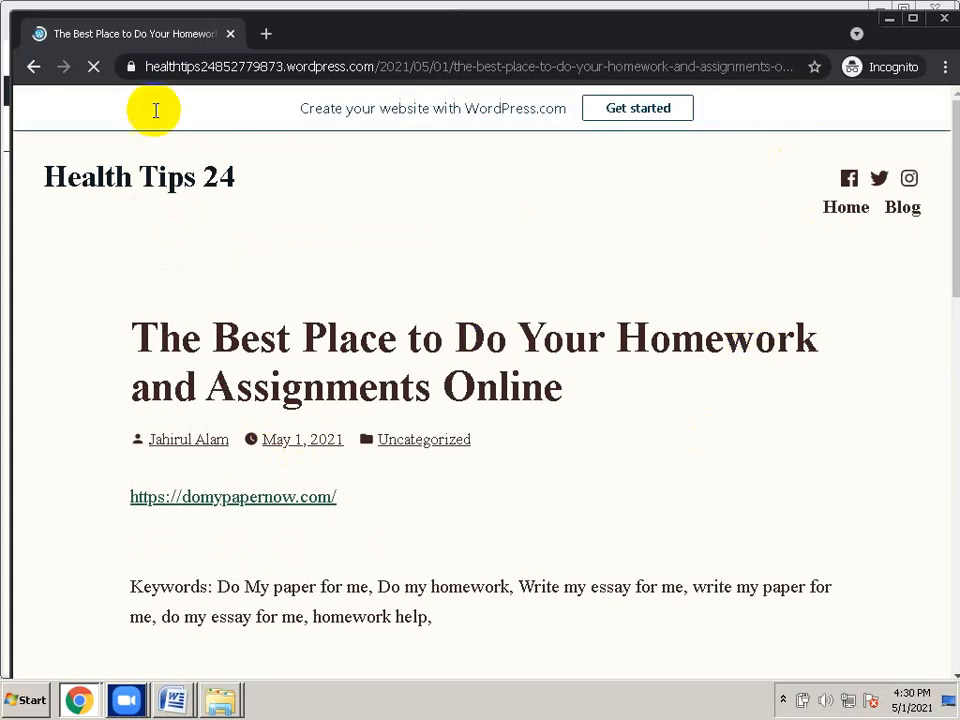
Minimise the incognito and main Chrome windows to reveal the Word document
{"action": "left_click", "coordinate": [300, 68]}
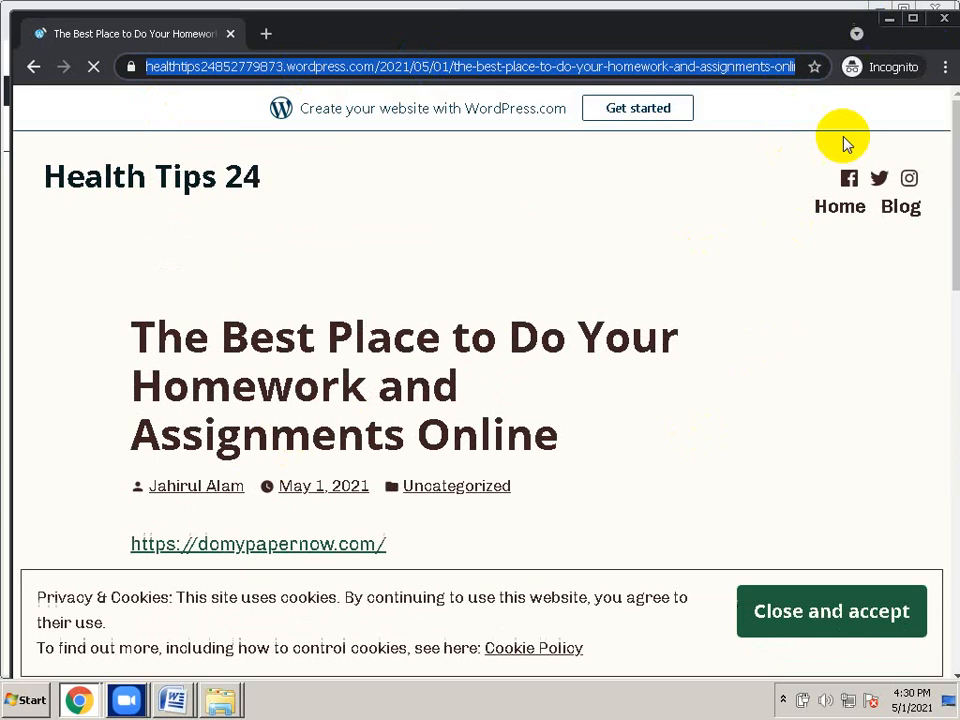
{"action": "left_click", "coordinate": [947, 68]}
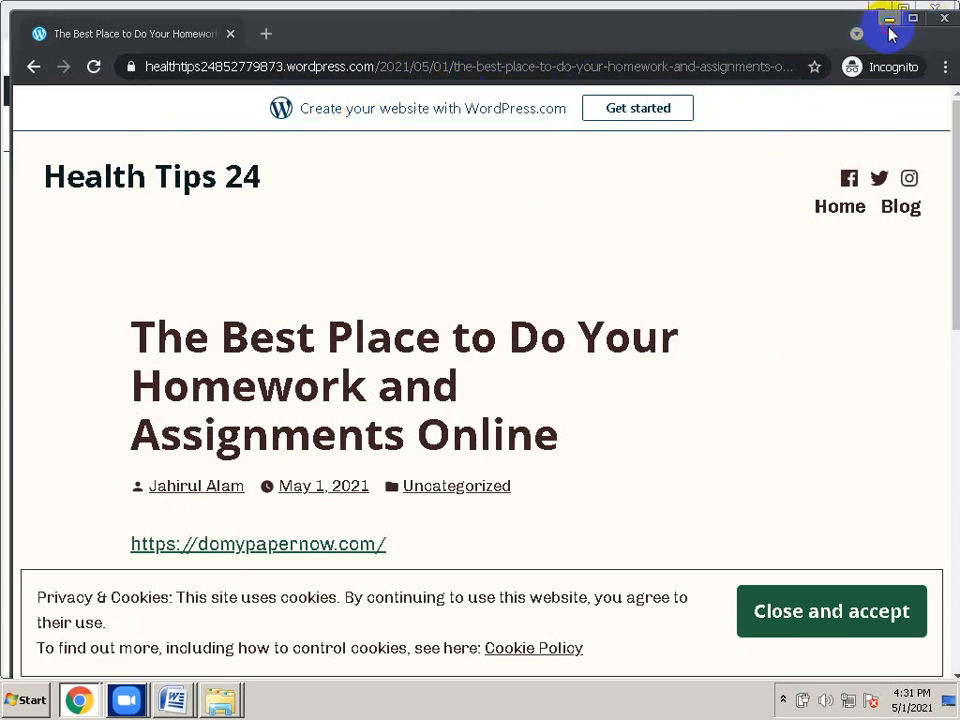
{"action": "left_click", "coordinate": [889, 20]}
{"action": "left_click", "coordinate": [880, 12]}
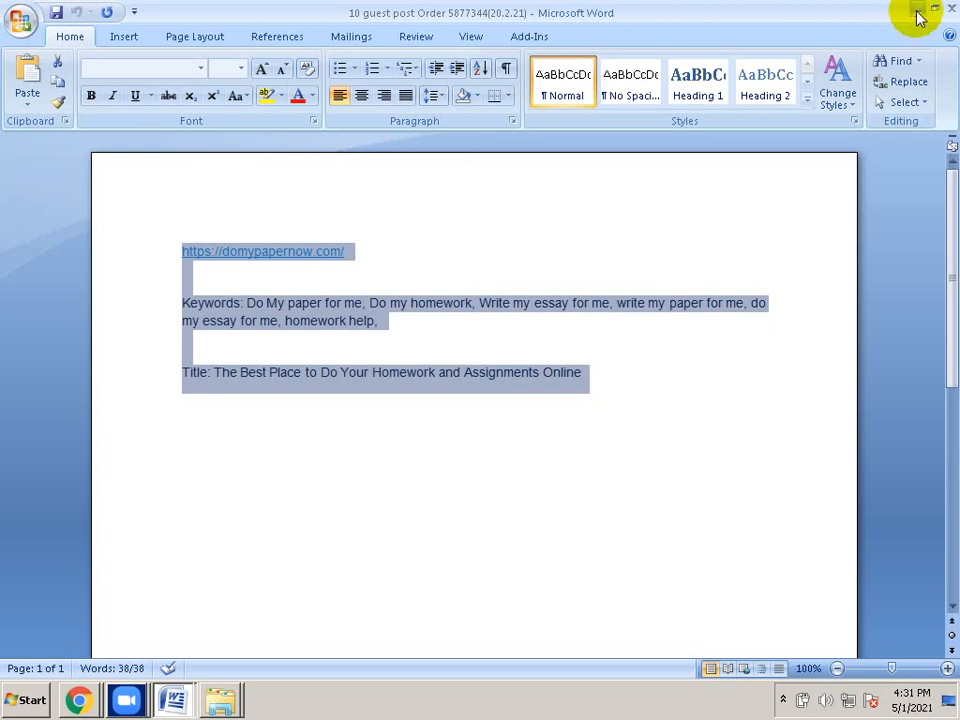
Minimise both Word documents and the seo work folder window
{"action": "left_click", "coordinate": [918, 17]}
{"action": "left_click", "coordinate": [918, 12]}
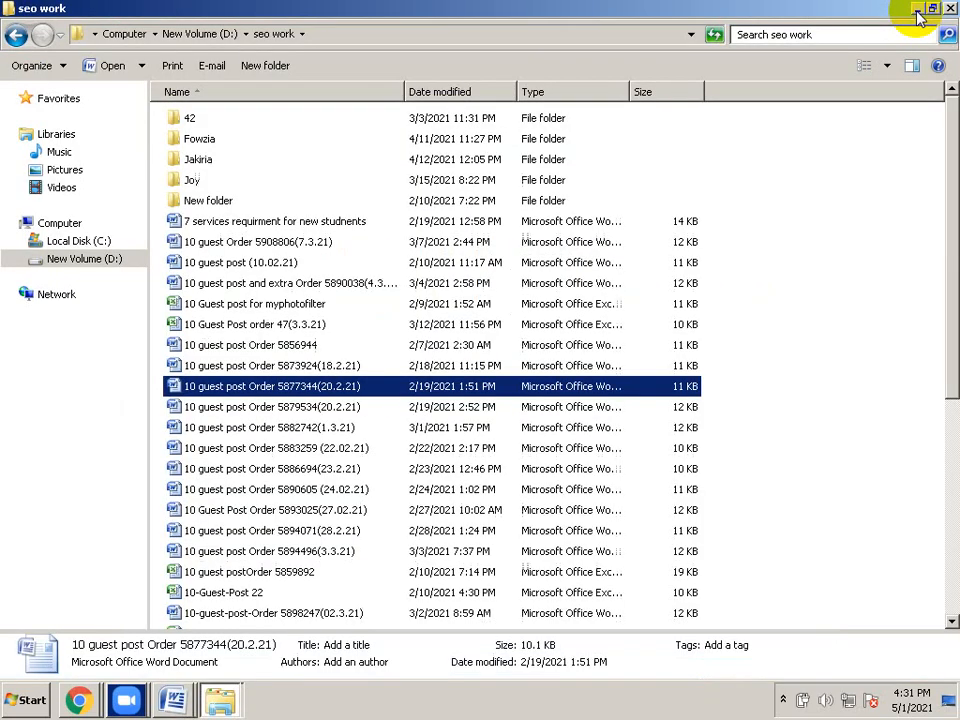
{"action": "left_click", "coordinate": [918, 14]}
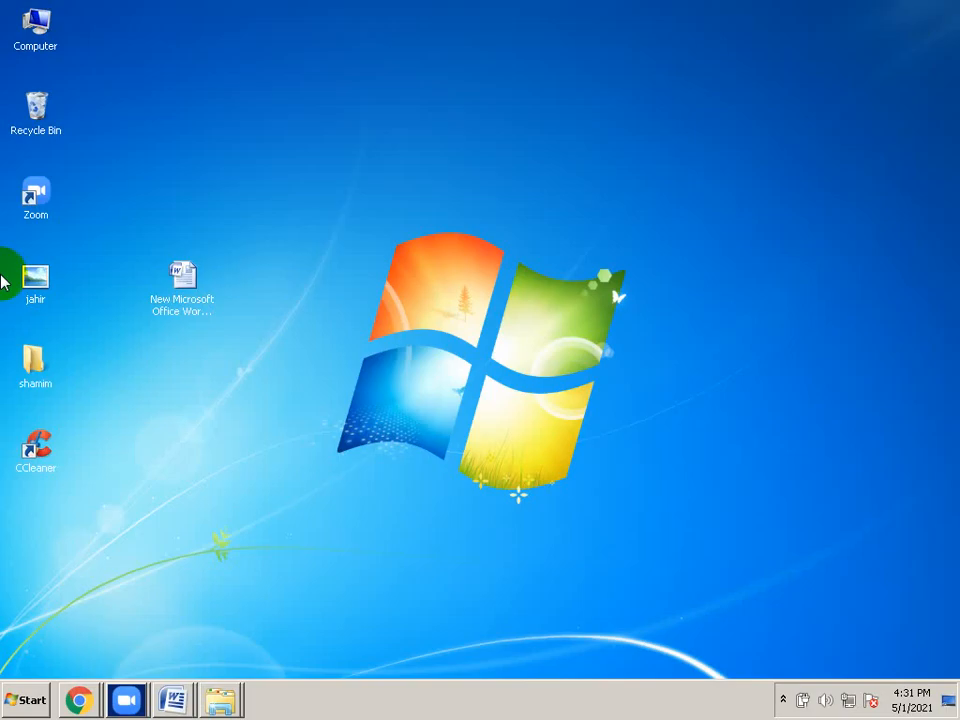
Create a new Microsoft Office Excel Worksheet on the desktop with its default name
{"action": "right_click", "coordinate": [357, 334]}
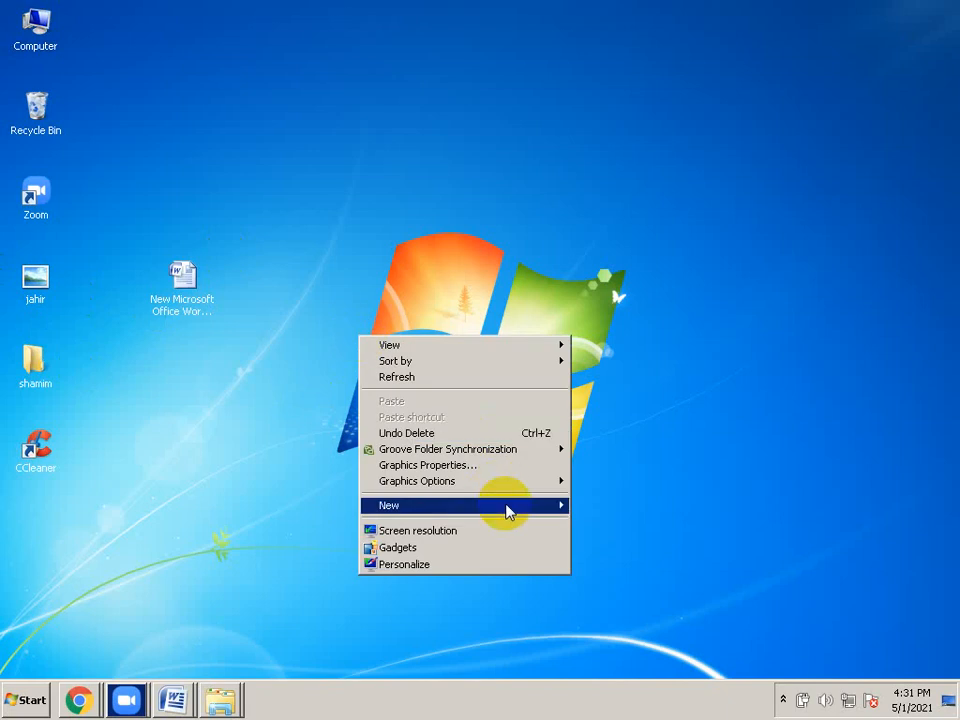
{"action": "mouse_move", "coordinate": [507, 511]}
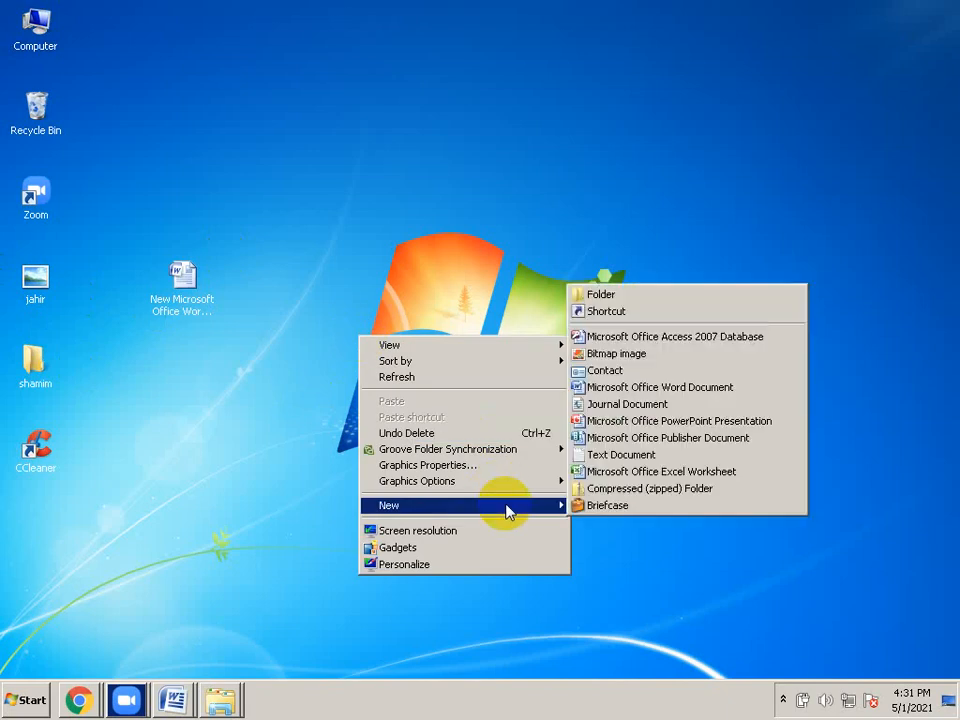
{"action": "left_click", "coordinate": [624, 478]}
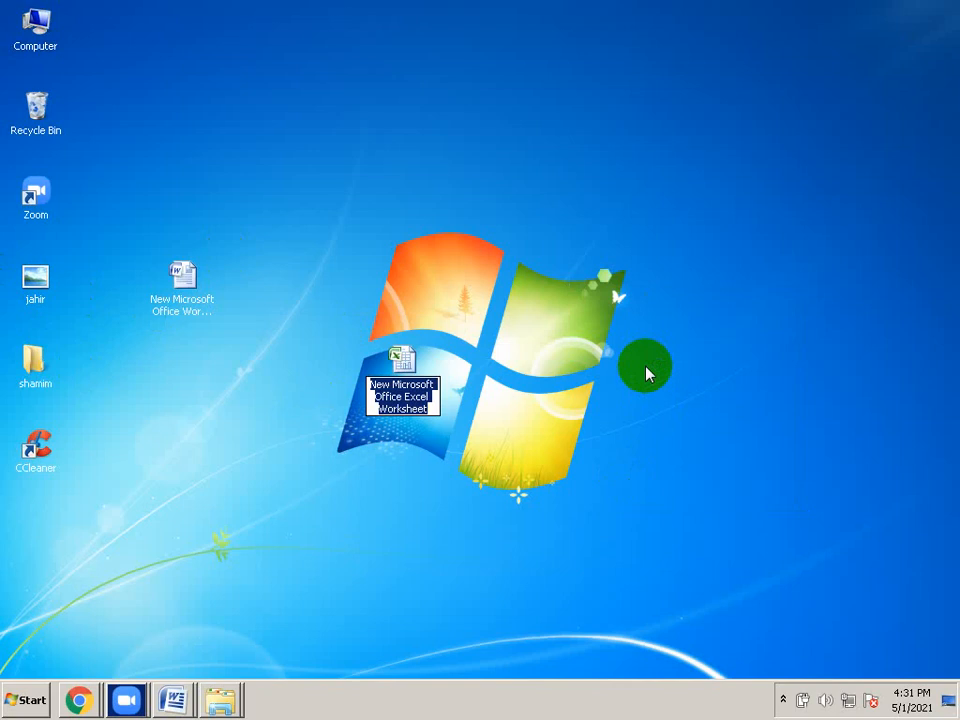
{"action": "left_click", "coordinate": [398, 366]}
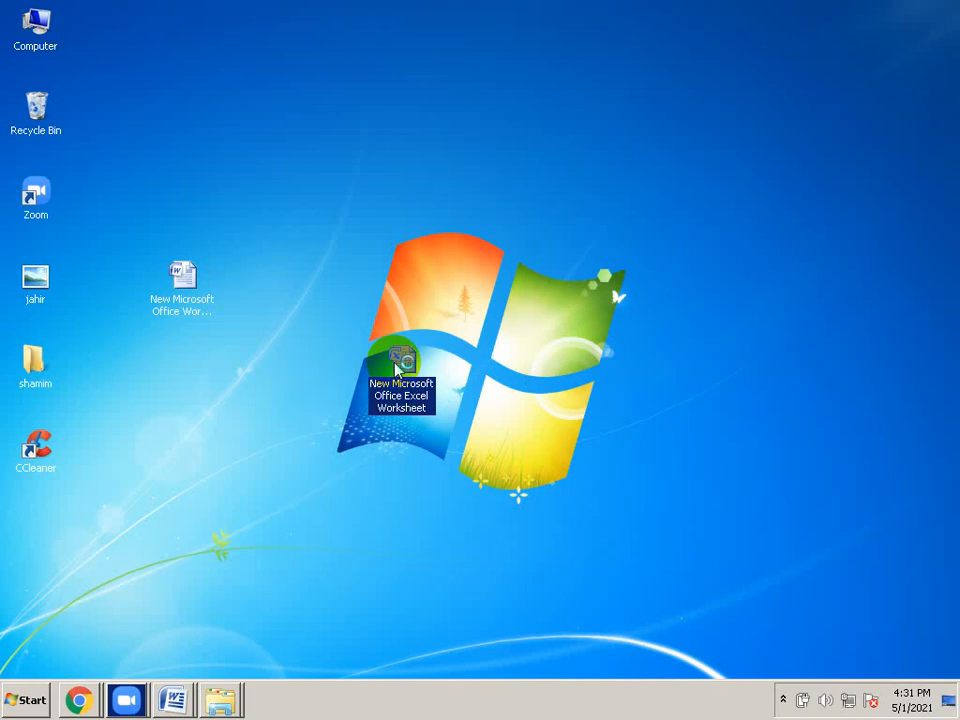
Open the new Excel worksheet and paste the published post's WordPress URL into cell A1
{"action": "double_click", "coordinate": [399, 365]}
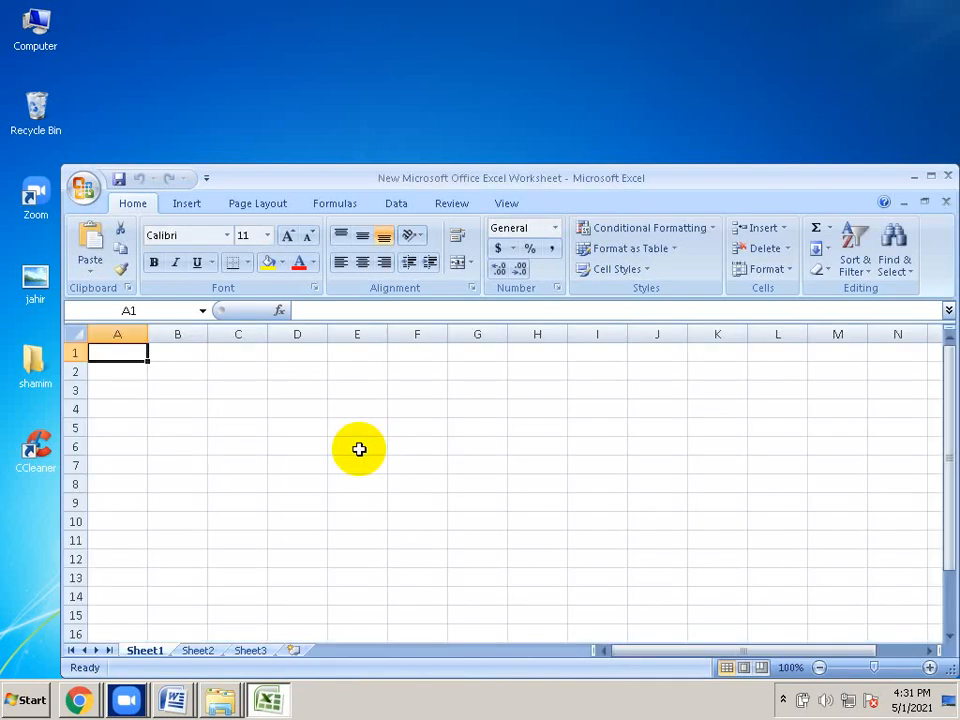
{"action": "type", "text": "https://healthtips24852779873.wordpress.com/2021/05/01/the-best-place-to-do-your-homework-and-assignments-online/"}
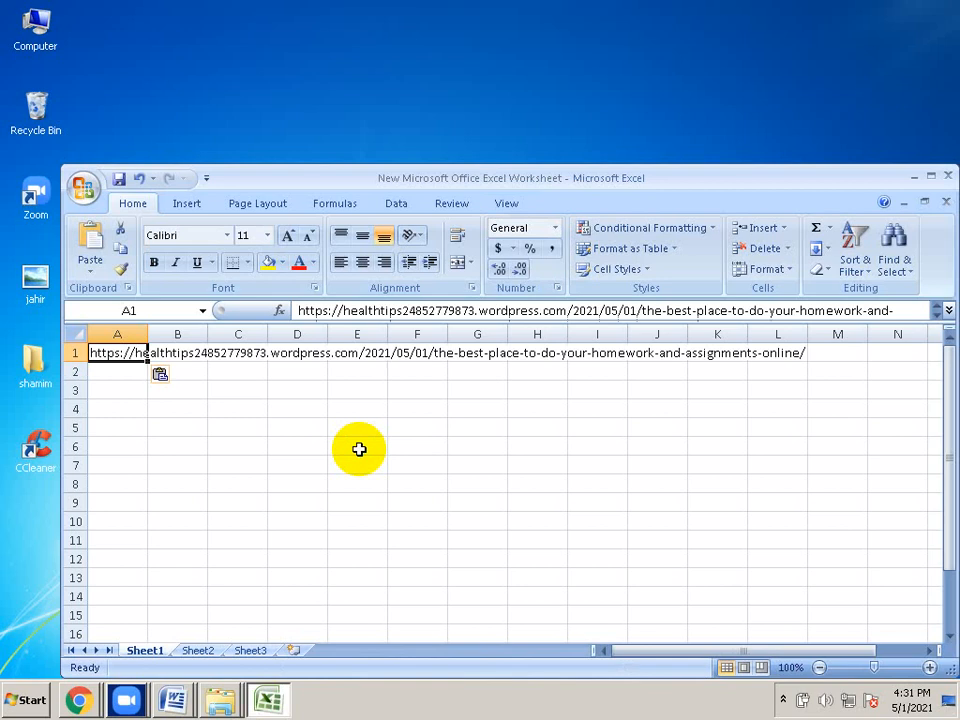